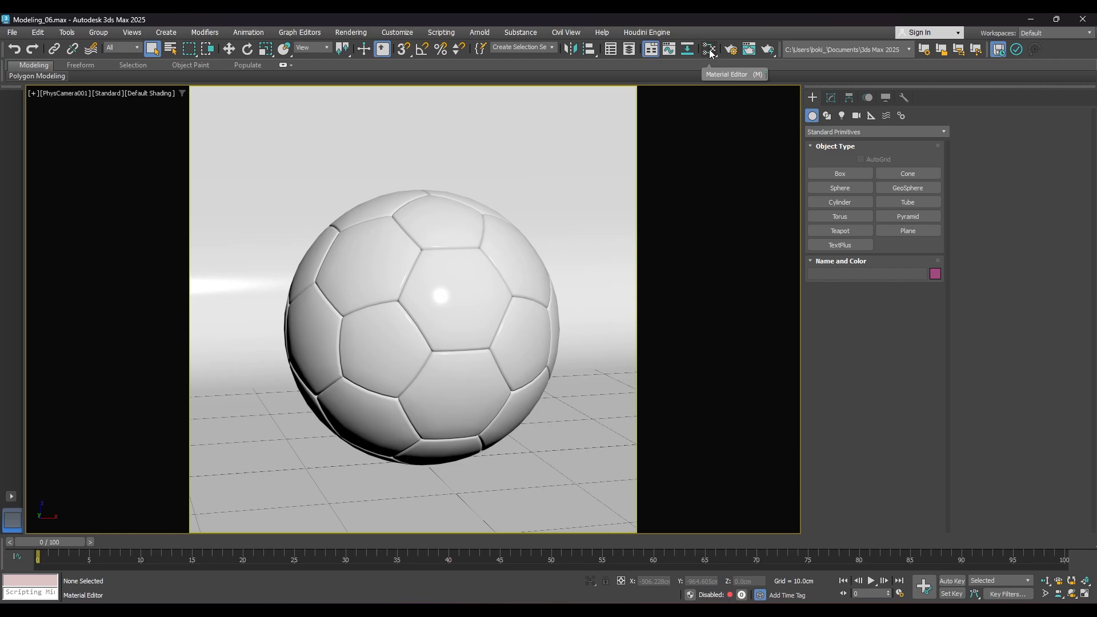
Step: Open the Slate Material Editor, search for "phys" and add three Physical Material nodes above the existing material nodes
drag(710, 53, 712, 87)
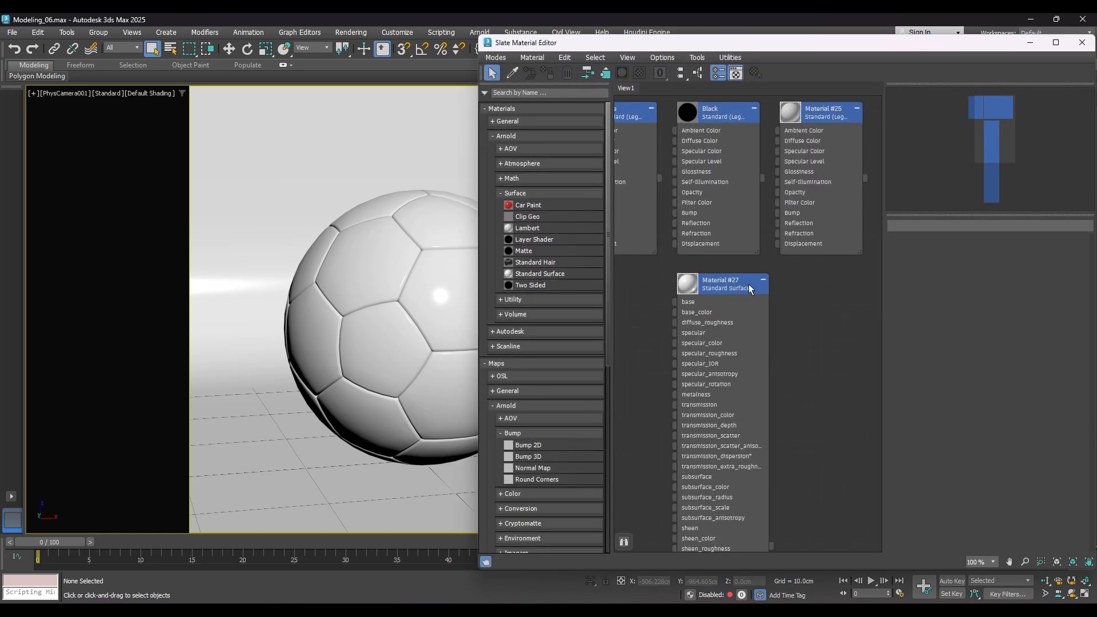
scroll(835, 331, down, 8)
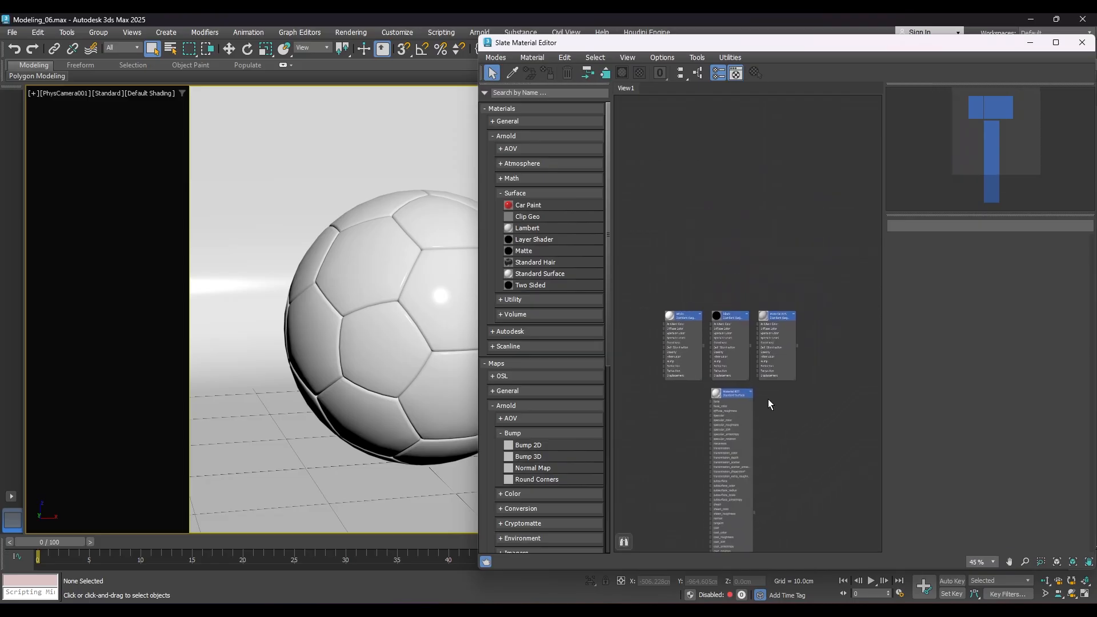
click(559, 93)
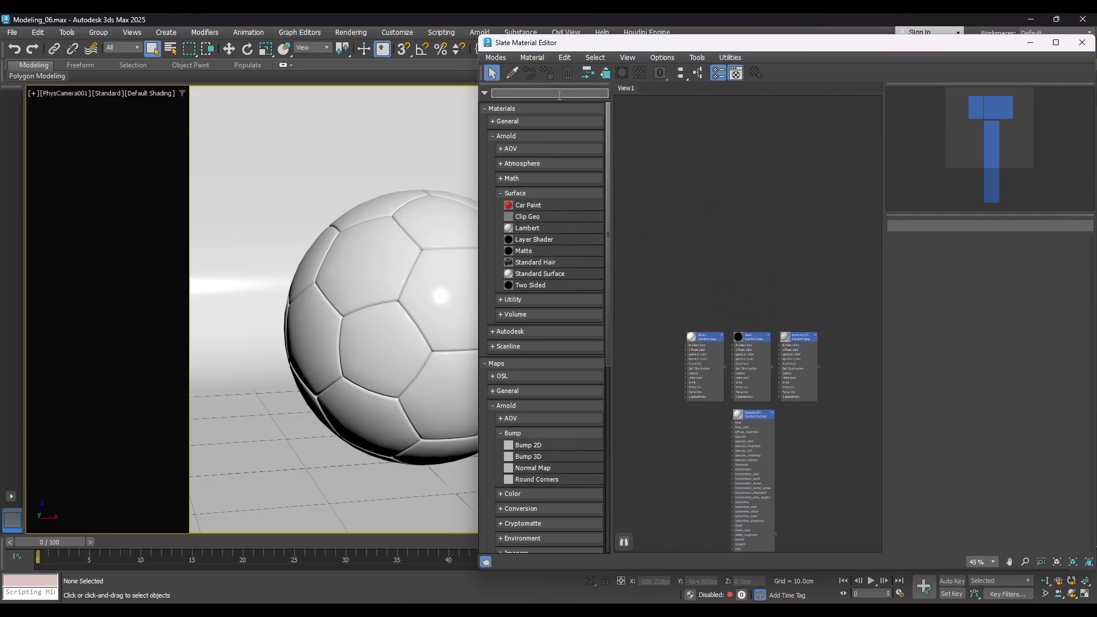
text(phys)
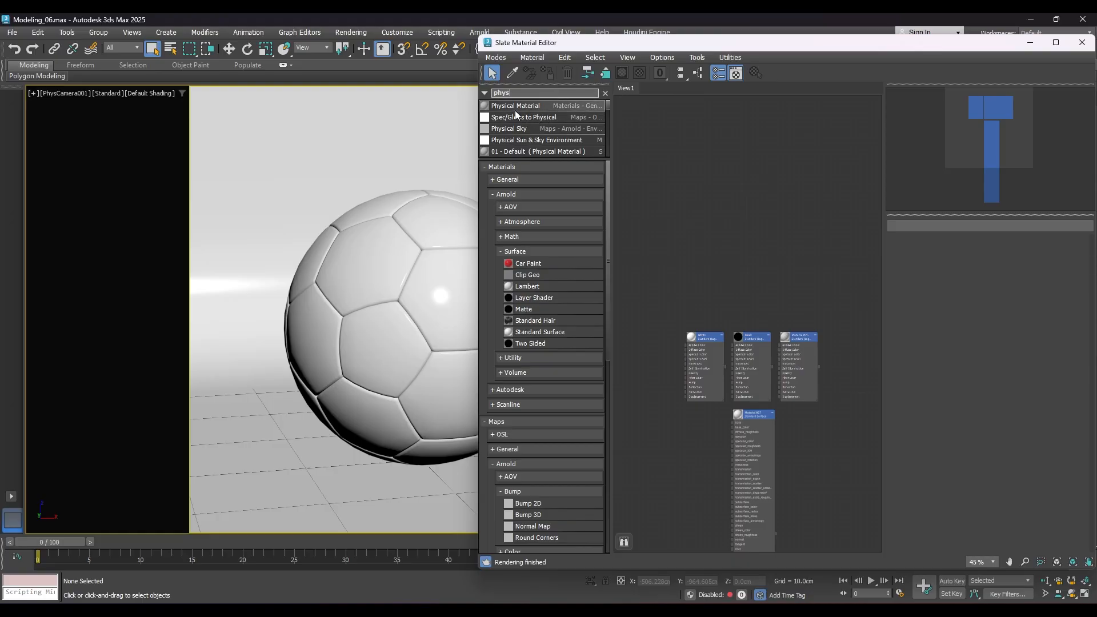
drag(516, 106, 732, 152)
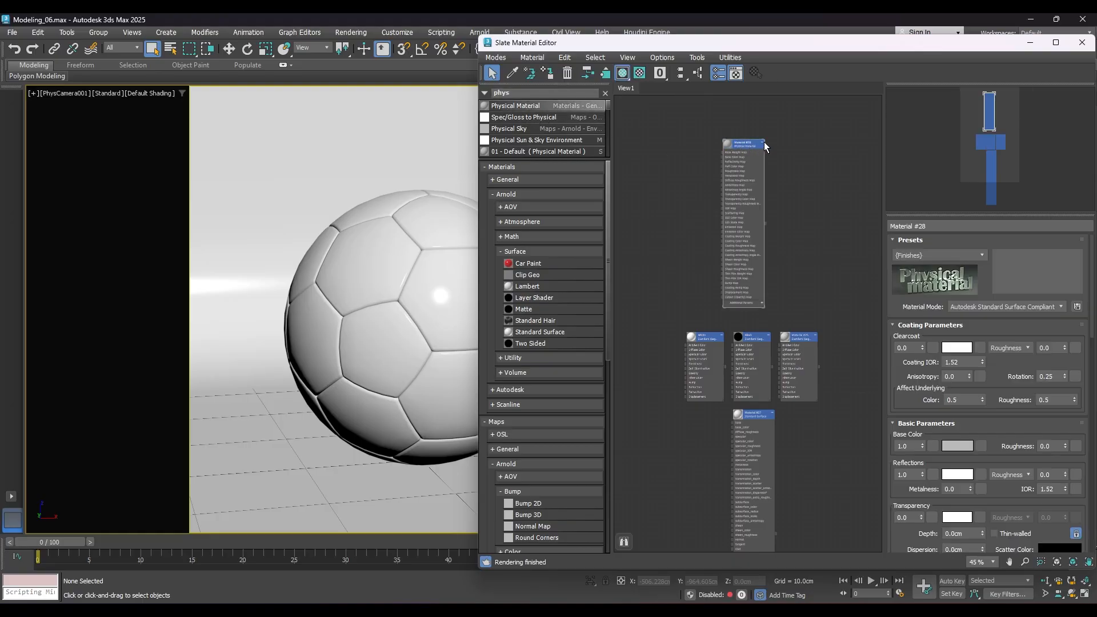
drag(537, 107, 691, 146)
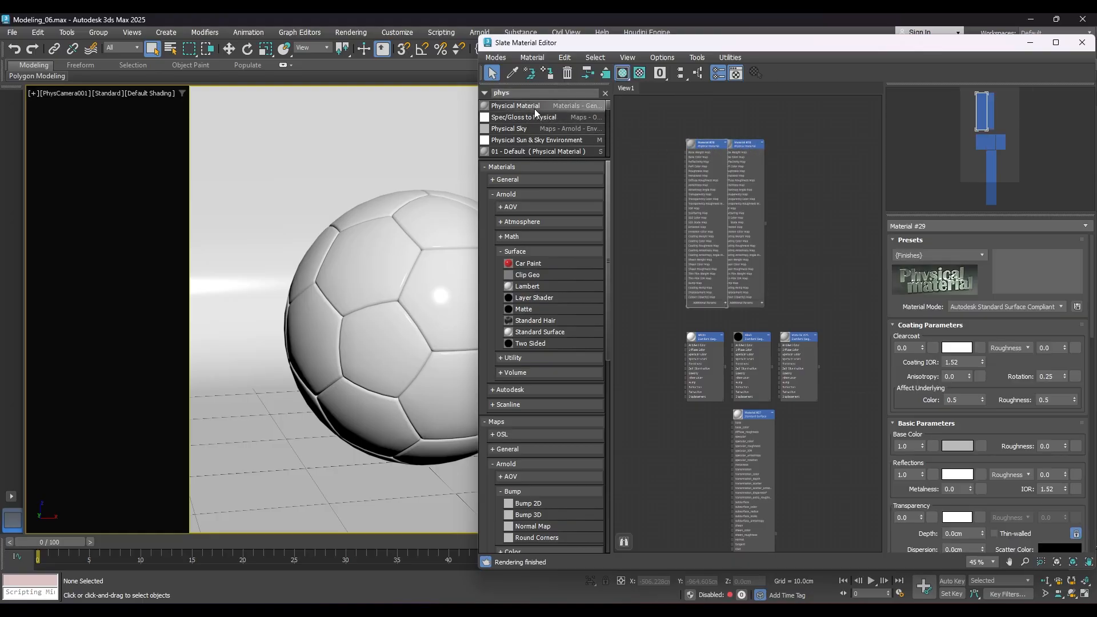
drag(534, 108, 667, 150)
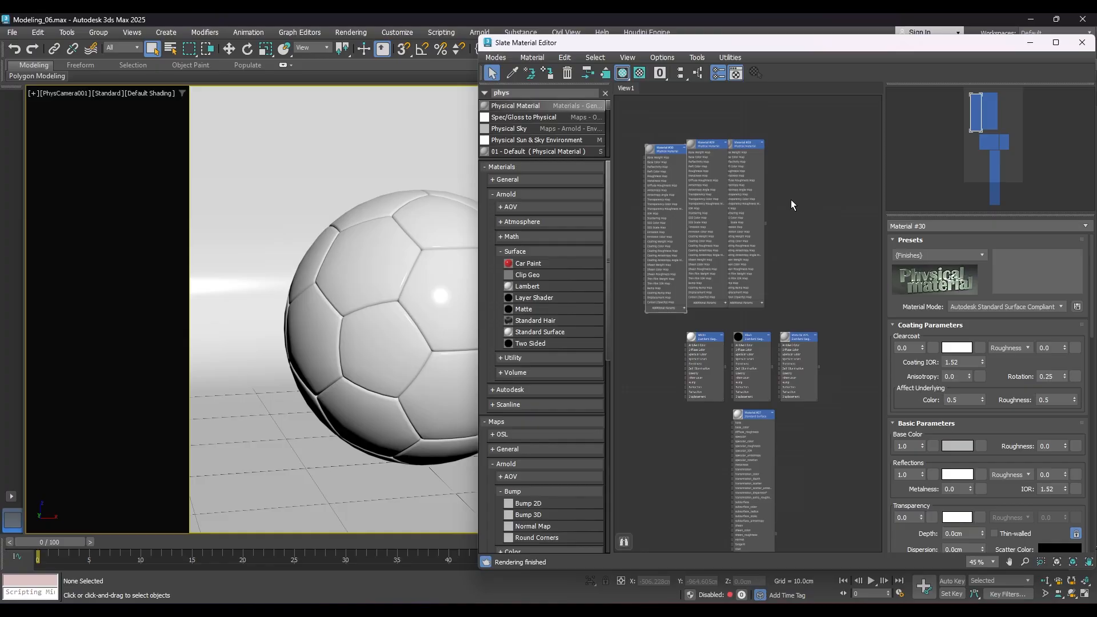
Step: Arrange the three new Physical Material nodes side by side in an evenly spaced row without overlaps
middle_drag(807, 203, 848, 213)
scroll(790, 160, up, 5)
drag(790, 163, 820, 164)
drag(720, 157, 730, 157)
drag(639, 165, 639, 156)
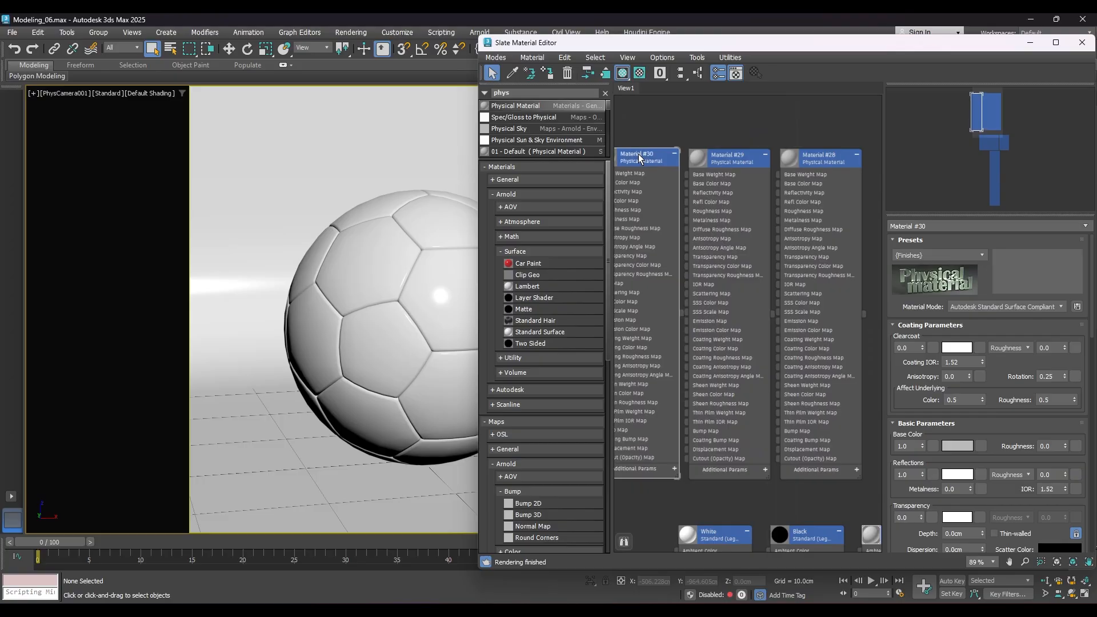
Step: Rename the leftmost new Physical Material as SB_BLACK_MAT
middle_drag(701, 231, 741, 230)
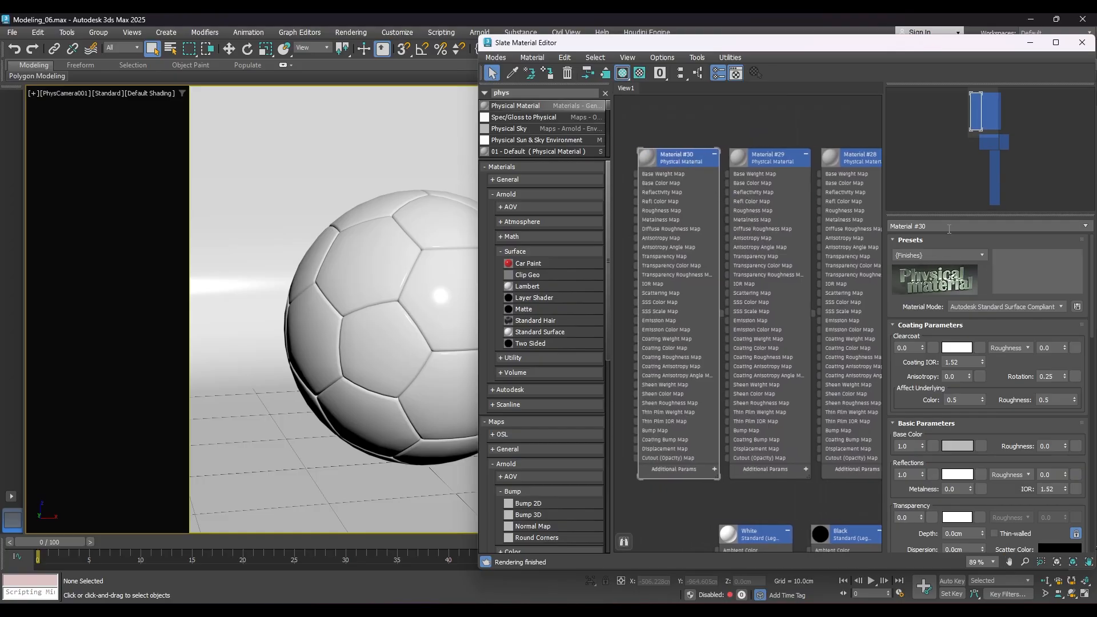
drag(949, 227, 847, 227)
text(SB)
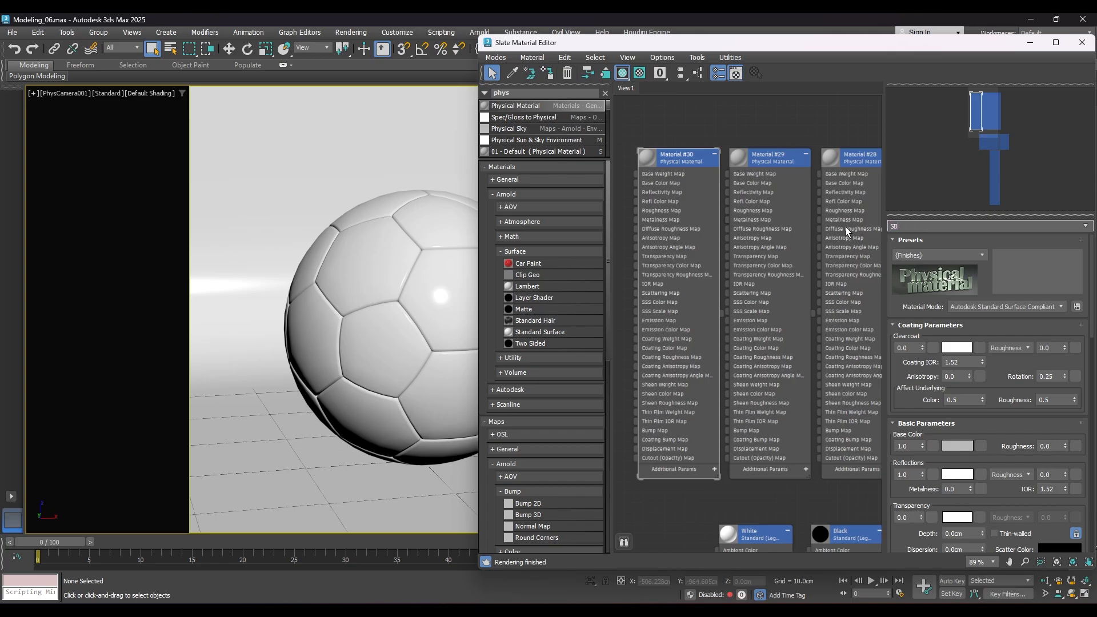
text(_BLACK_MAT)
key(Return)
Step: Rename the middle new Physical Material as SB_WHITE_MAT
click(760, 156)
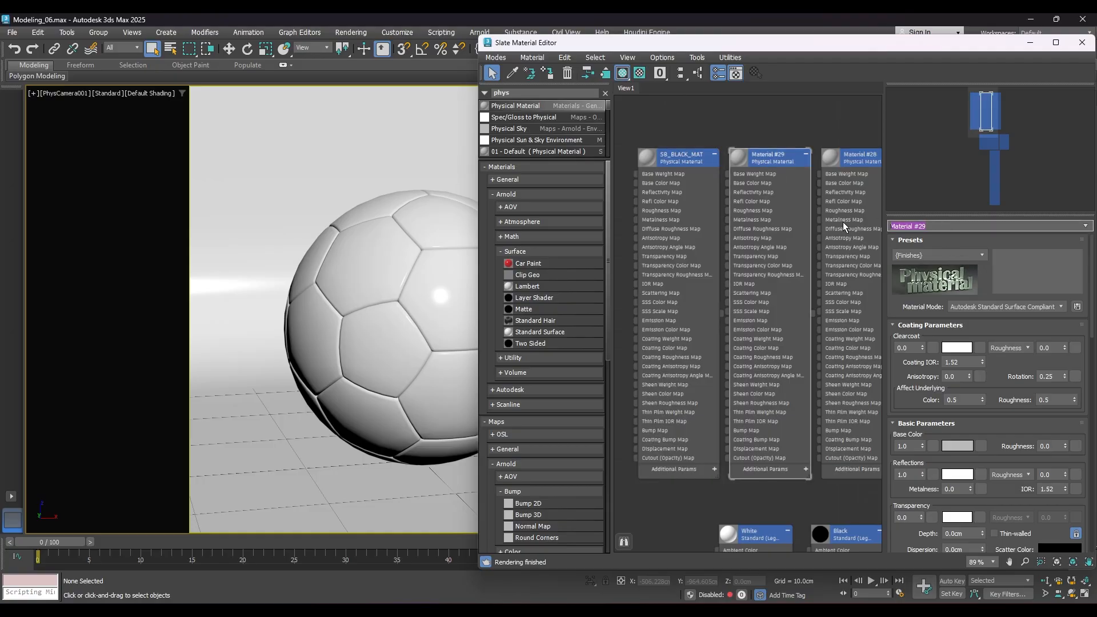
text(SB_WHITE_MATE)
key(Return)
Step: Rename the rightmost new Physical Material as BACKGROUND
click(866, 166)
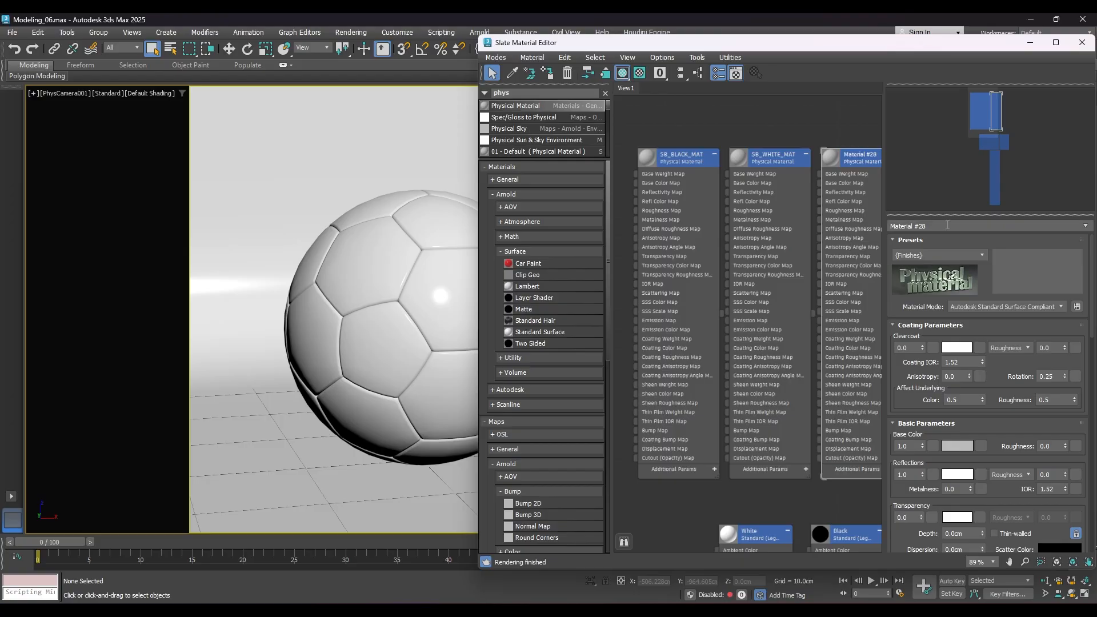
click(895, 225)
text(BACKG)
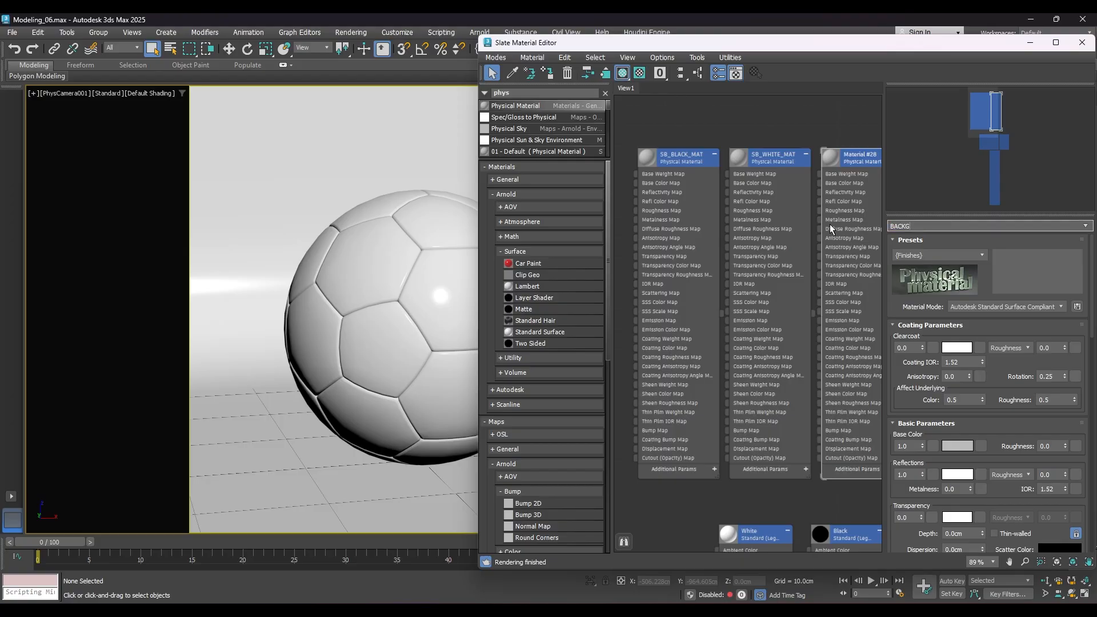
text(ROUND)
key(Return)
Step: Delete the four old material nodes below the new ones: White, Black, Material #25 and Material #27
middle_drag(753, 440, 736, 348)
scroll(736, 348, down, 1)
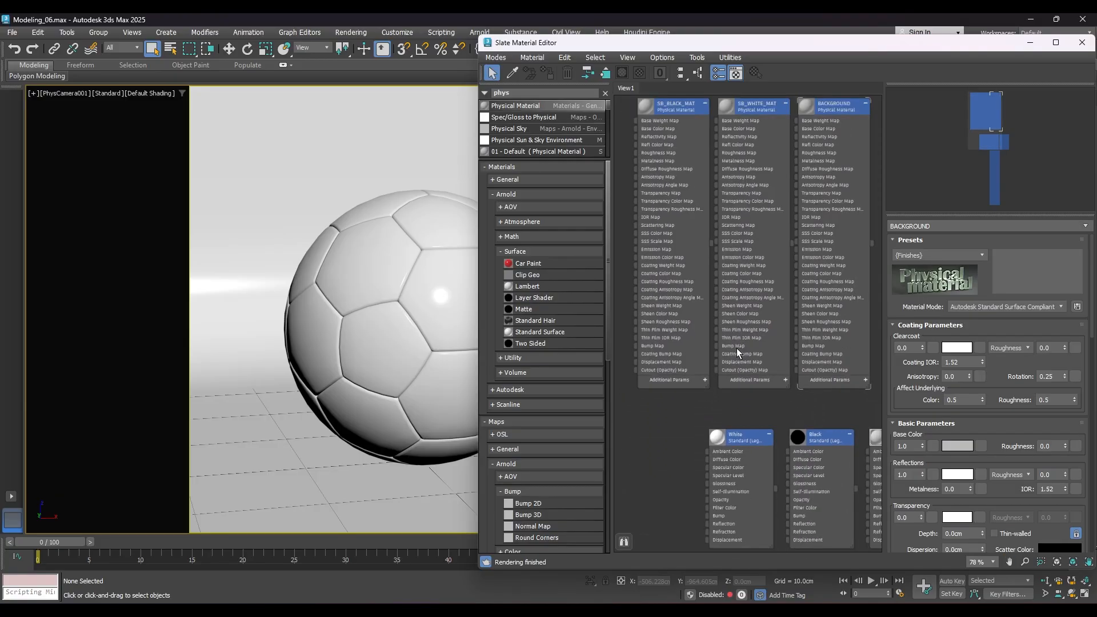
scroll(736, 348, down, 5)
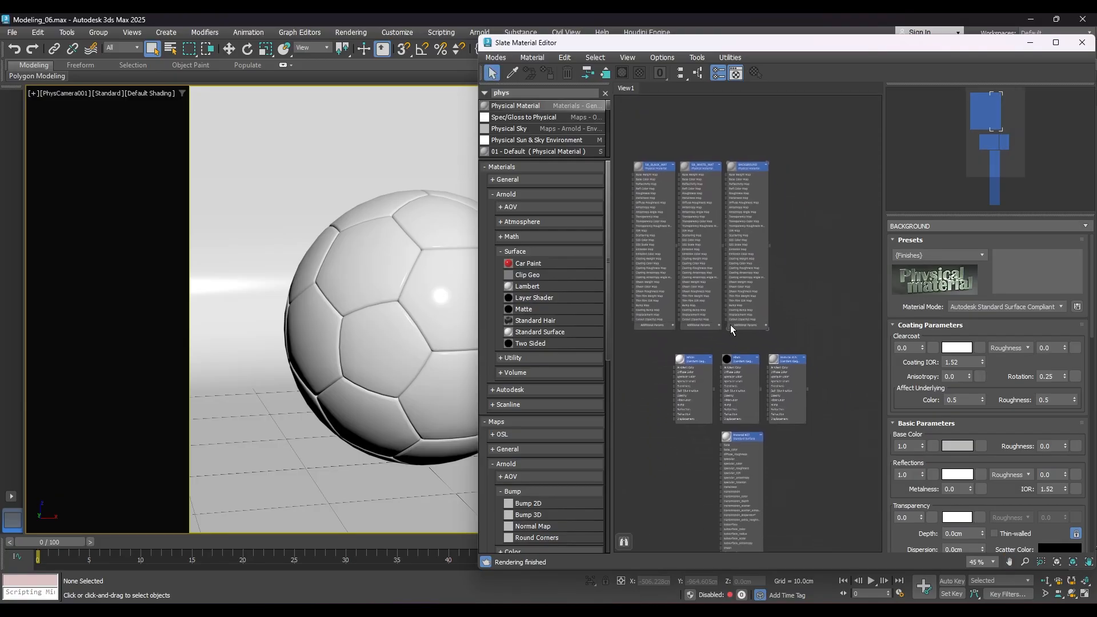
drag(658, 345, 849, 485)
middle_drag(804, 480, 766, 363)
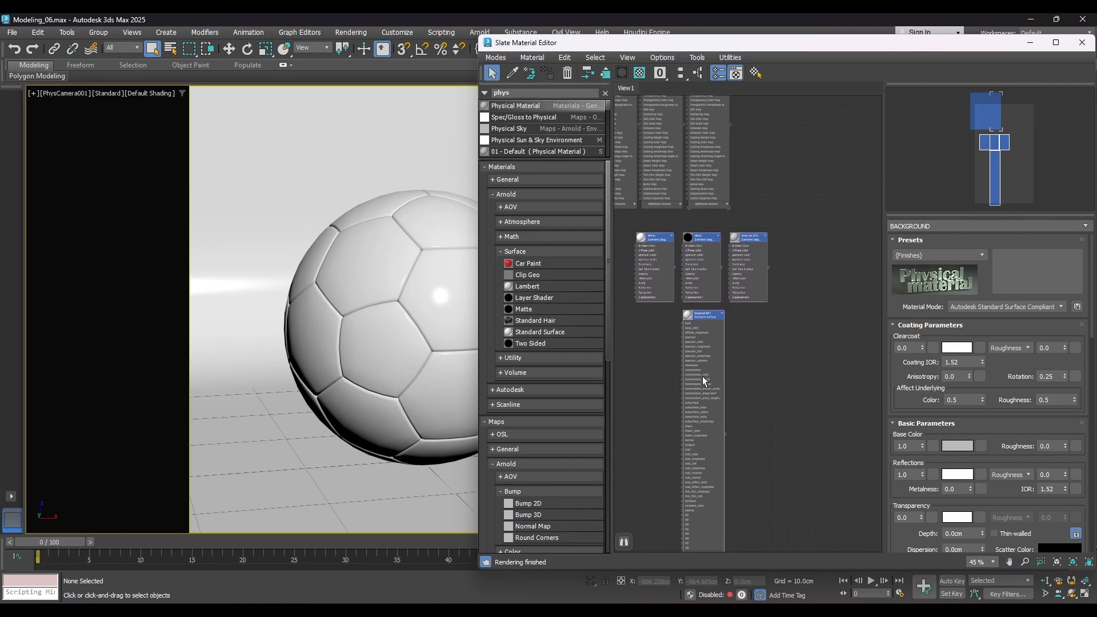
key(Delete)
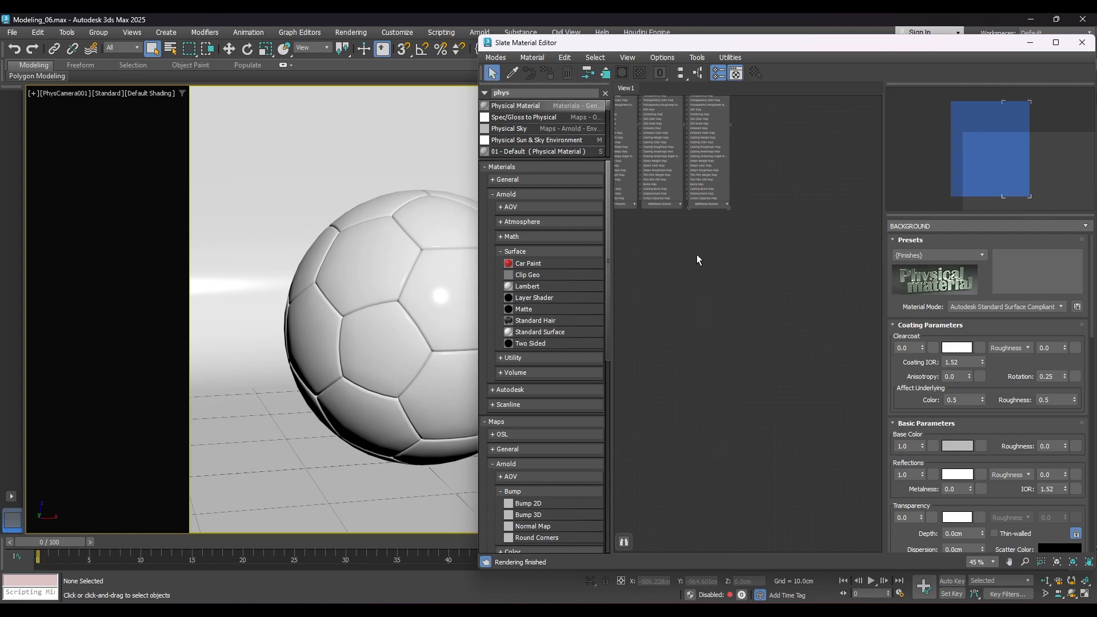
Step: Show the Scene Explorer alongside the viewport and bring the Slate Material Editor back into view
middle_drag(678, 246, 765, 376)
scroll(704, 148, up, 3)
scroll(711, 160, up, 2)
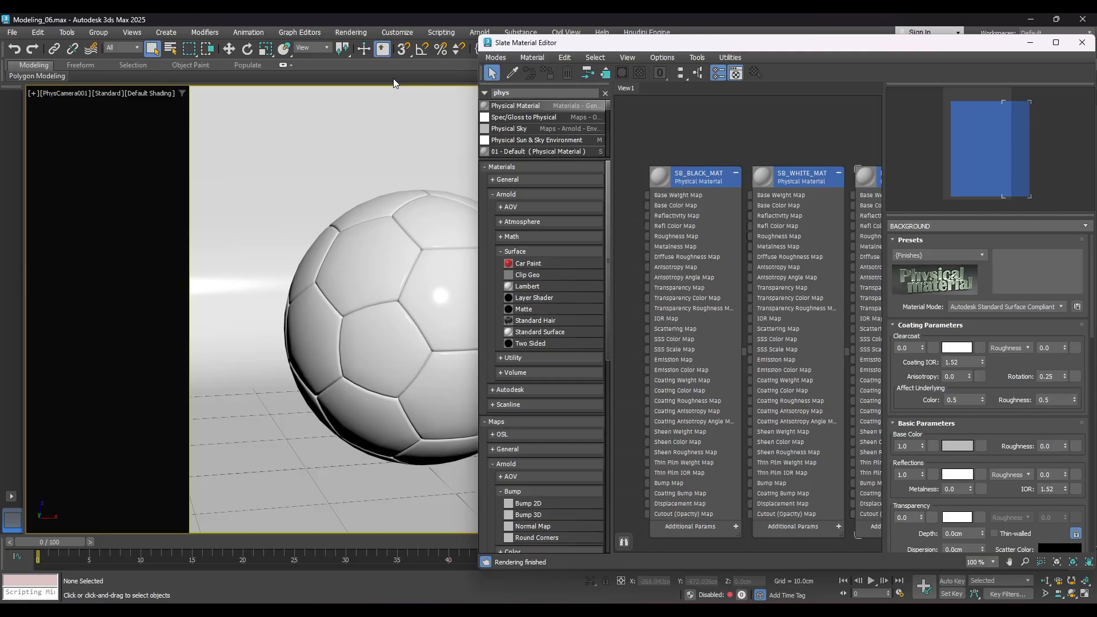
click(1031, 43)
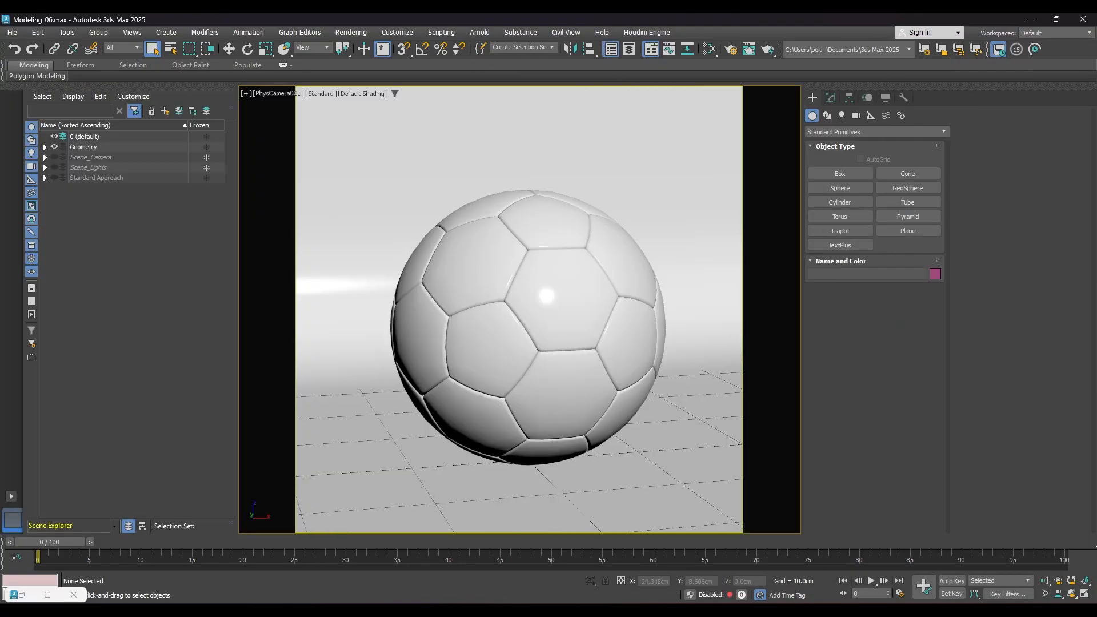
click(16, 596)
click(21, 597)
click(35, 595)
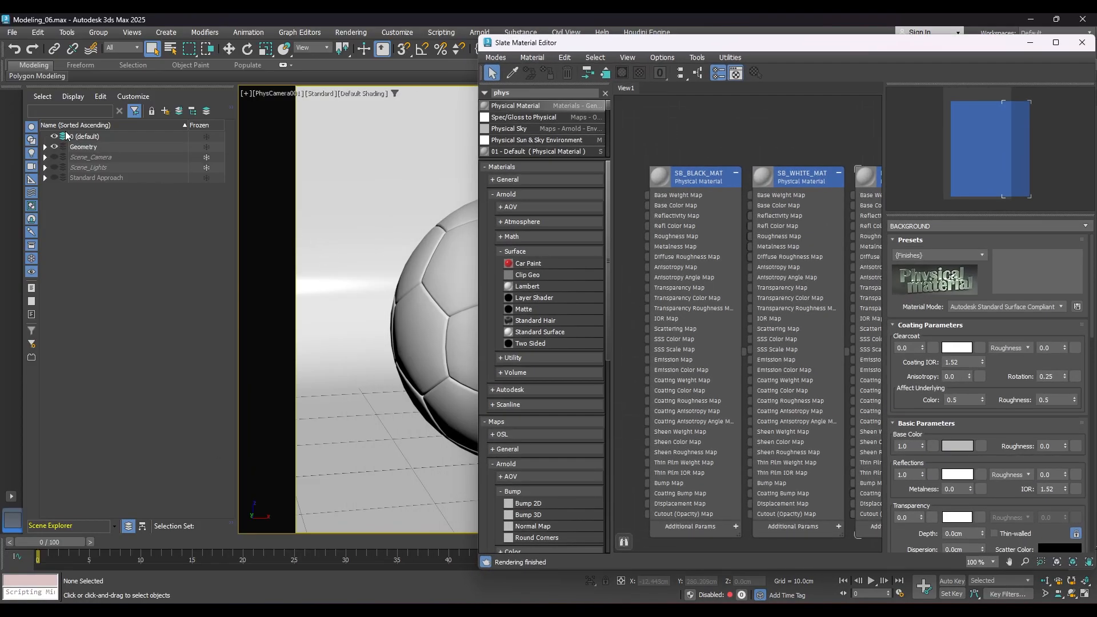
Step: Expand the Geometry layer and assign SB_BLACK_MAT to the SB_Black object
click(45, 147)
click(98, 168)
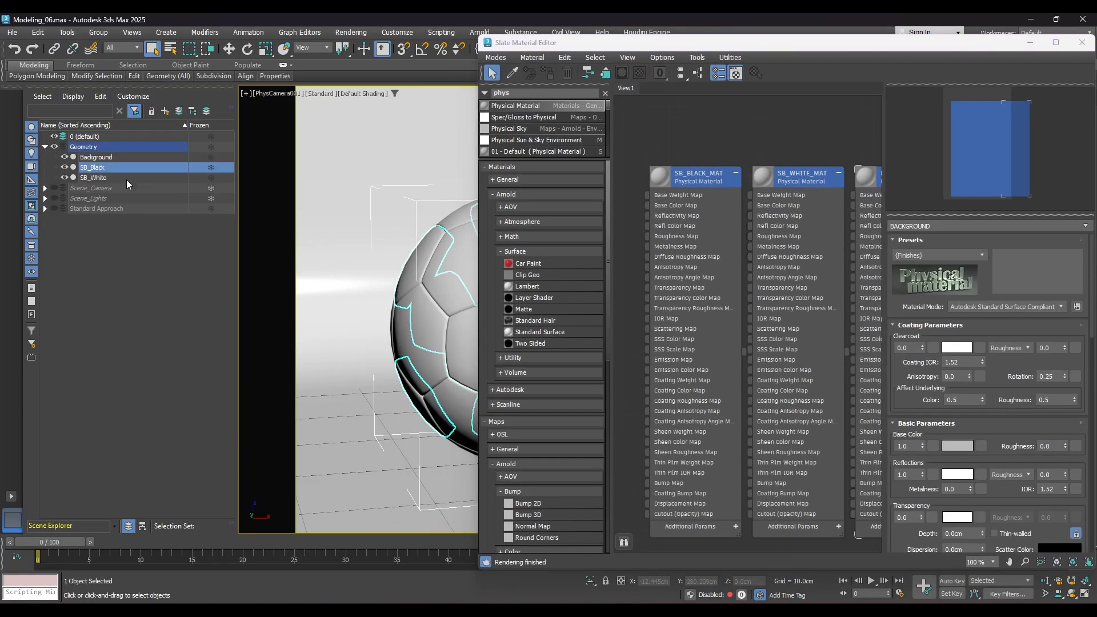
double_click(712, 171)
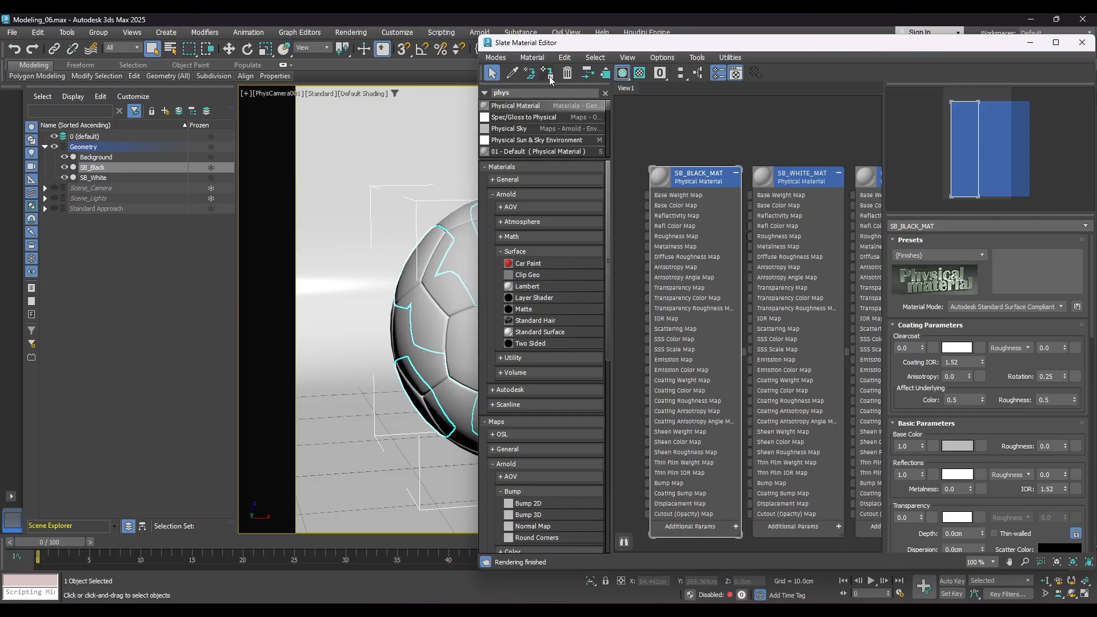
right_click(702, 180)
click(752, 196)
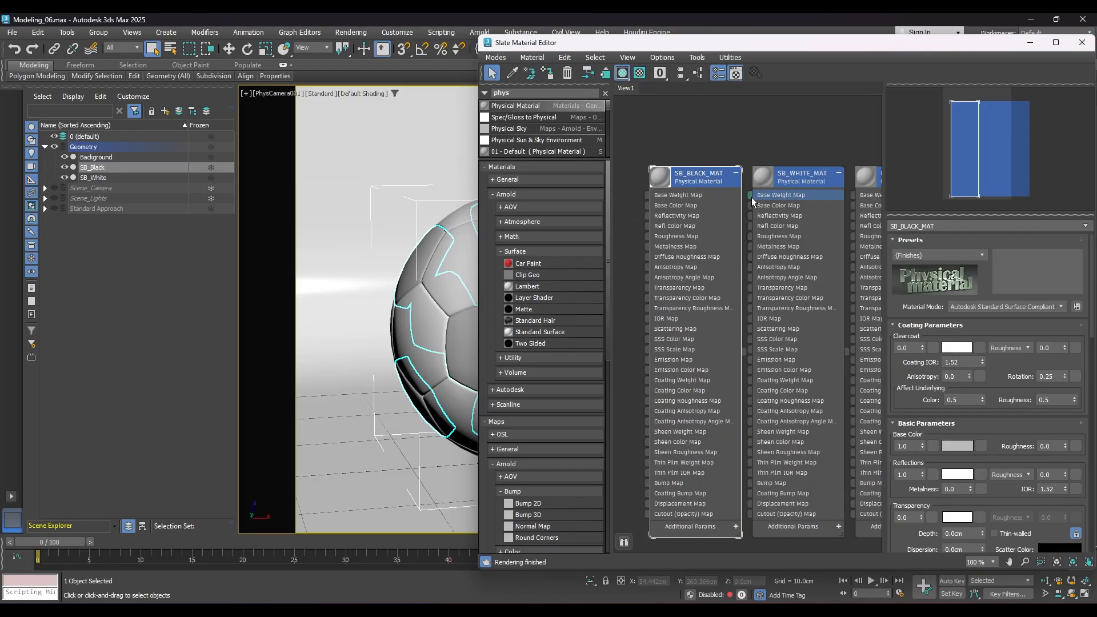
Step: Assign SB_WHITE_MAT to the SB_White object in the Geometry layer
click(96, 180)
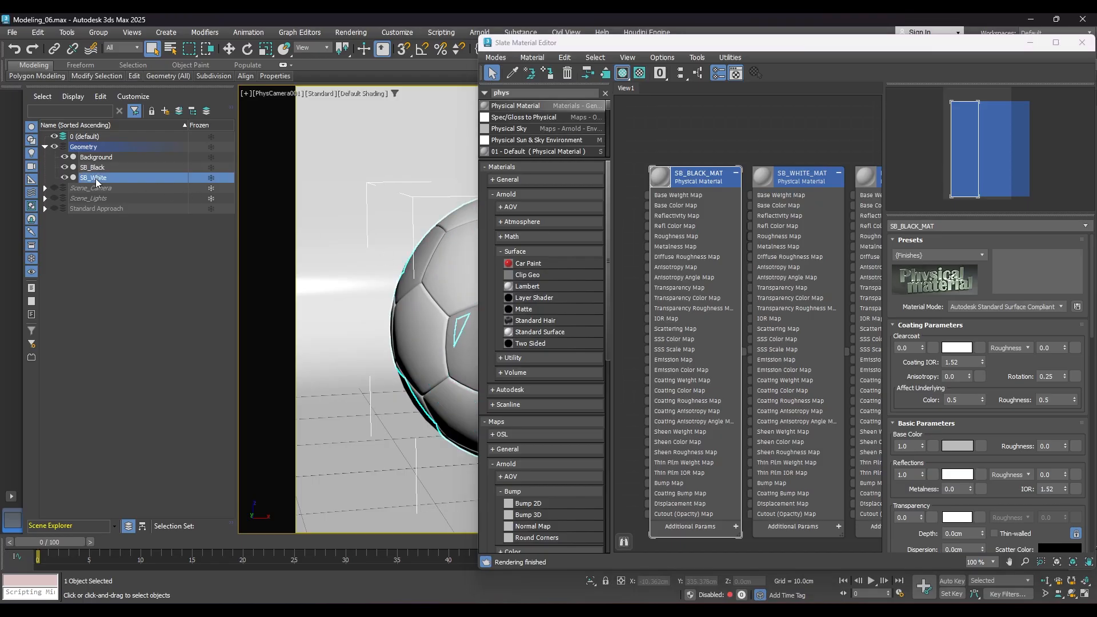
right_click(800, 179)
click(835, 201)
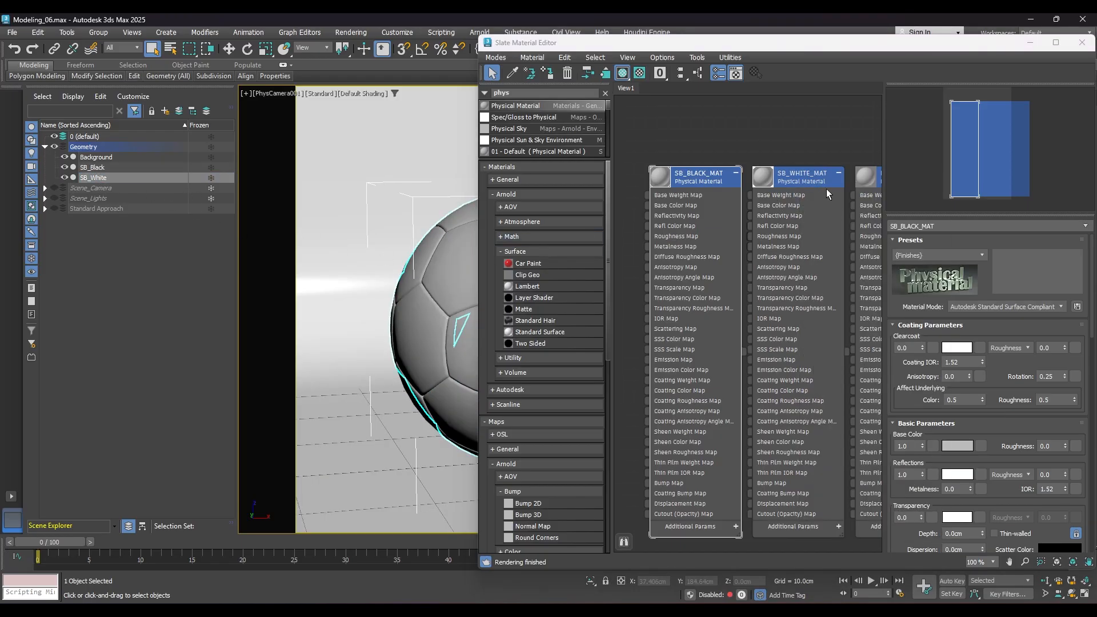
Step: Assign the BACKGROUND material to the Background object in the Geometry layer
middle_drag(788, 128, 659, 130)
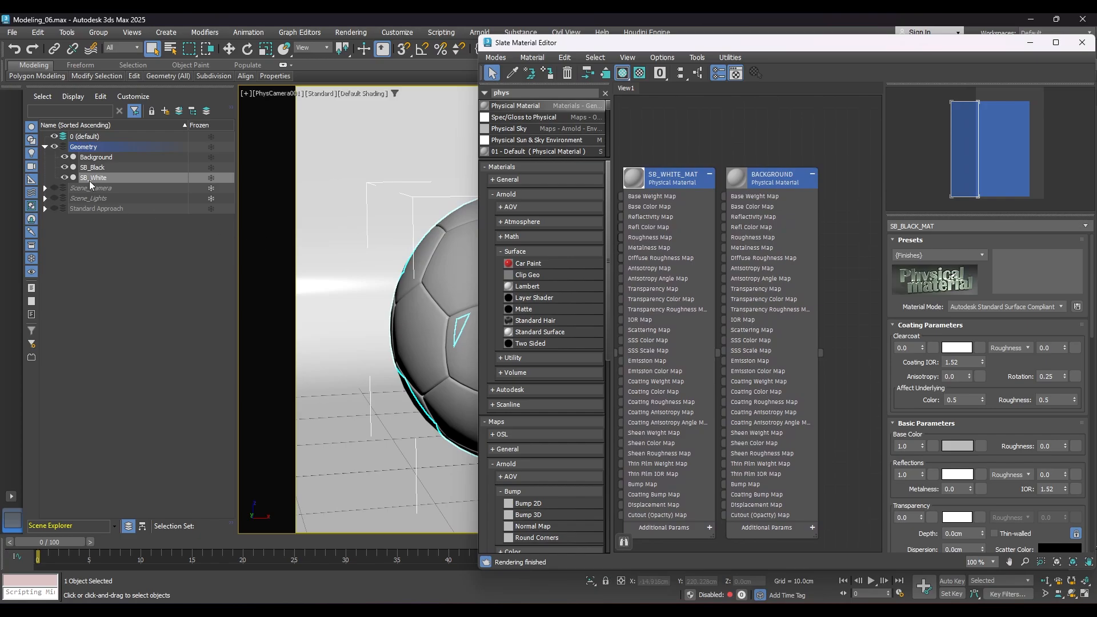
click(96, 158)
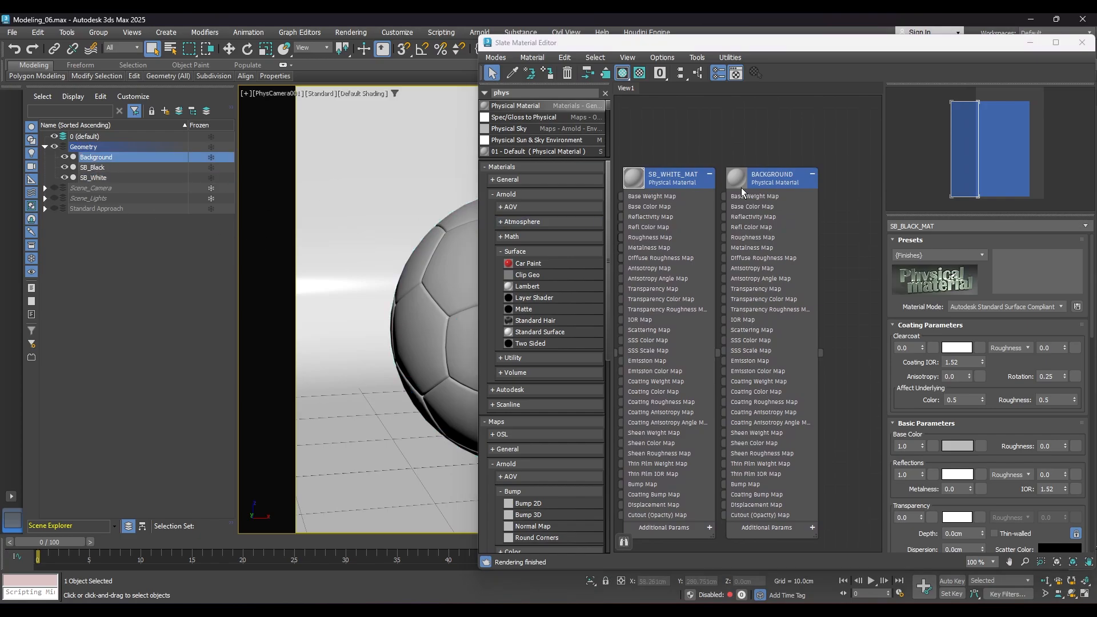
right_click(776, 180)
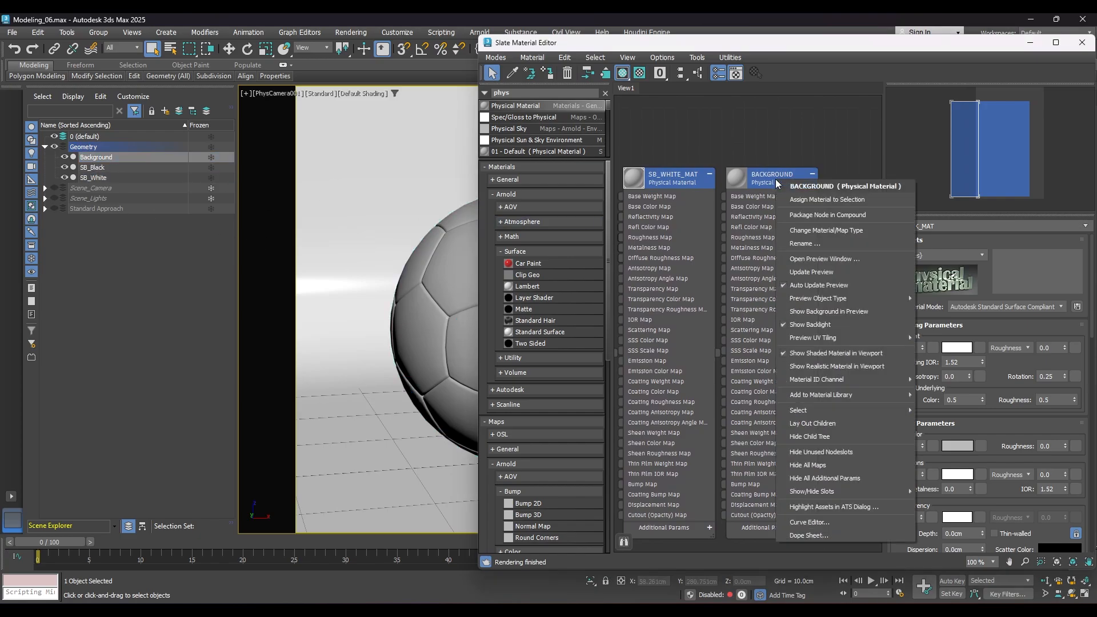
click(827, 200)
click(812, 145)
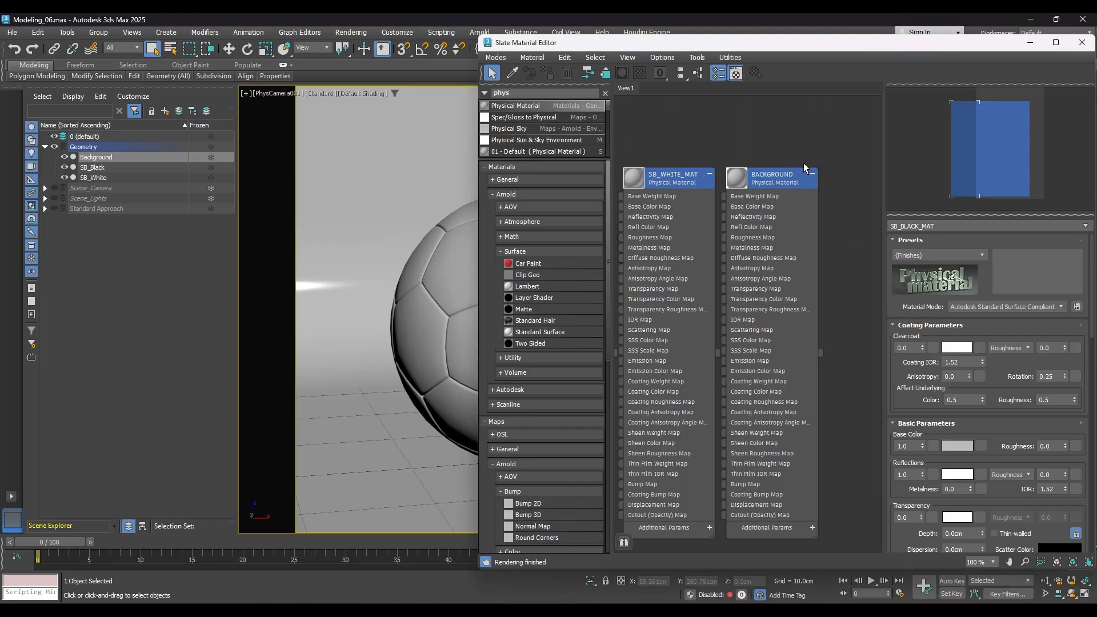
Step: Collapse the SB_BLACK_MAT, SB_WHITE_MAT and BACKGROUND nodes to their title bars
middle_drag(699, 144, 790, 150)
click(698, 180)
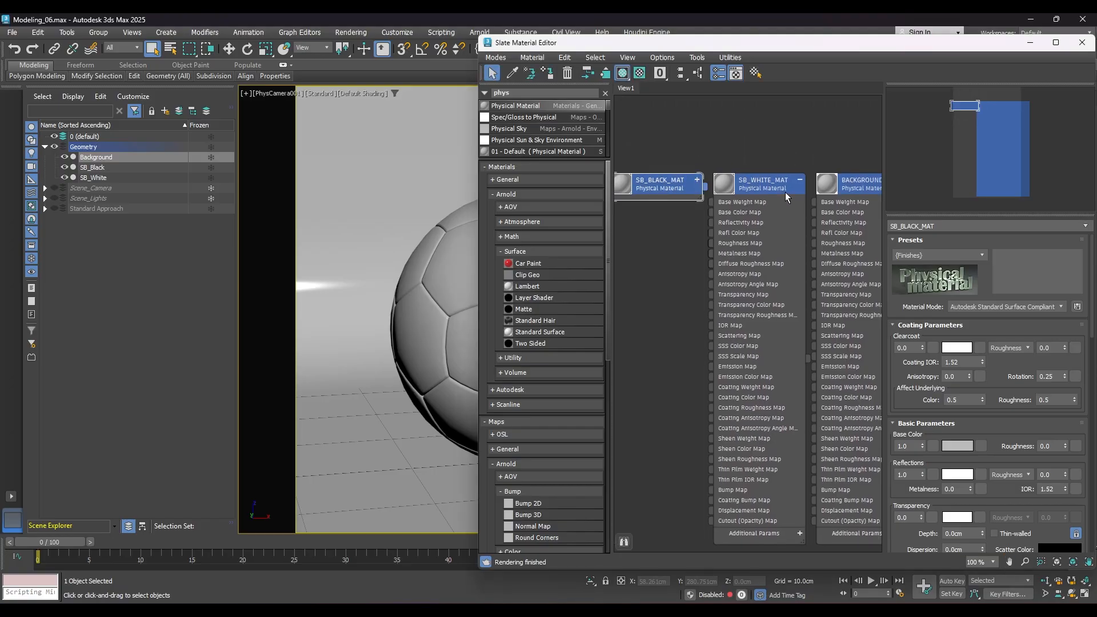
click(800, 179)
middle_drag(857, 163, 744, 139)
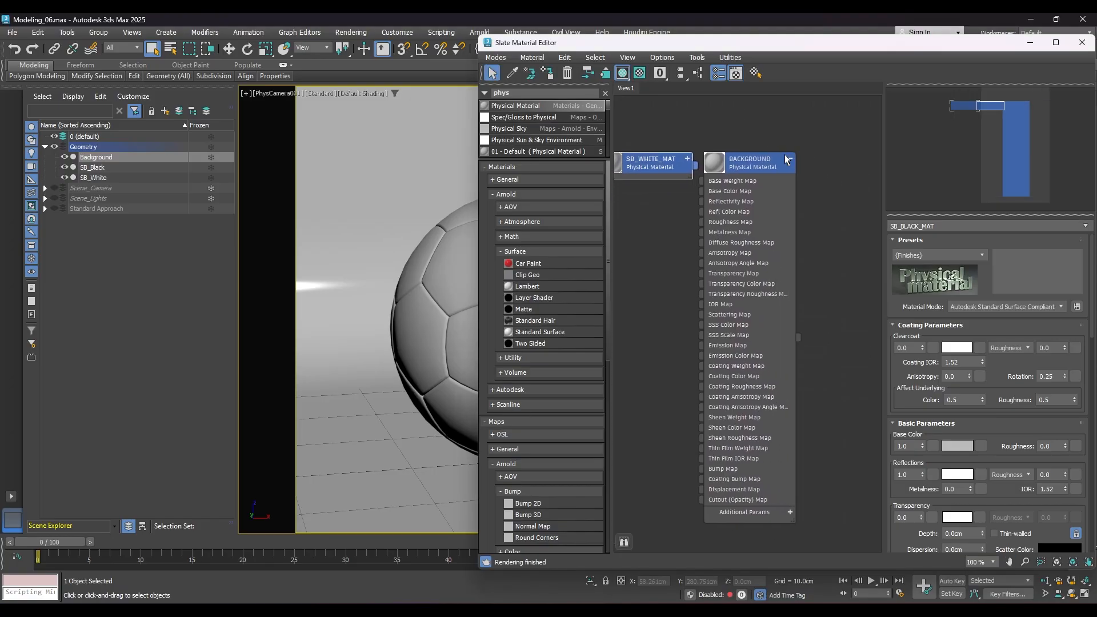
click(788, 161)
Step: Stack the collapsed material nodes vertically with BACKGROUND above SB_WHITE_MAT and SB_BLACK_MAT below it
scroll(723, 222, down, 2)
middle_drag(723, 222, 778, 259)
drag(822, 202, 745, 166)
drag(651, 202, 731, 237)
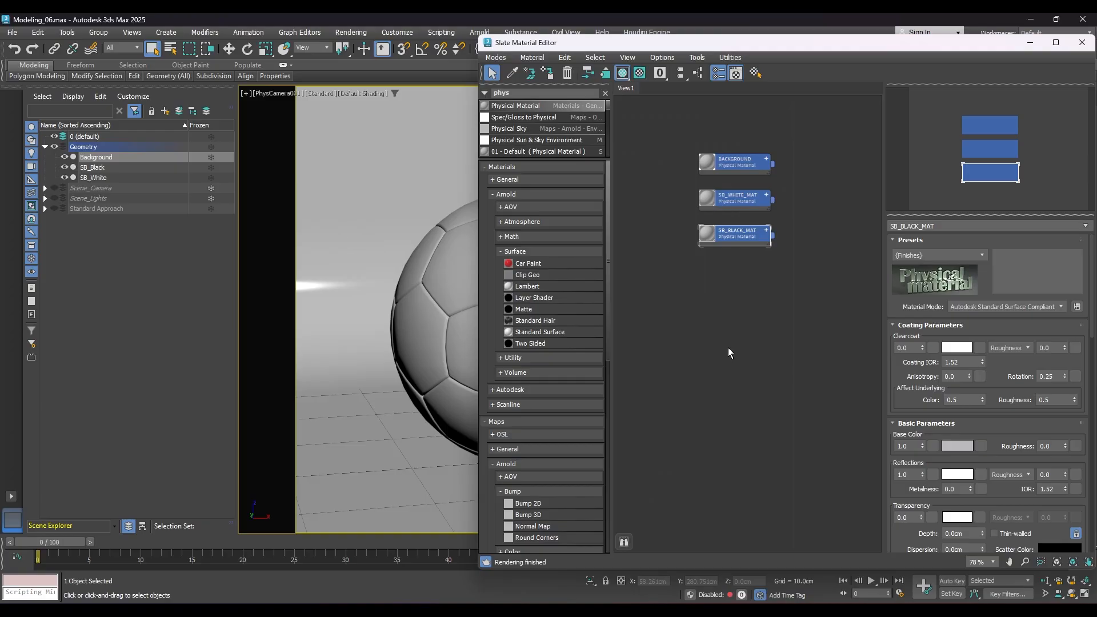
middle_drag(671, 286, 712, 289)
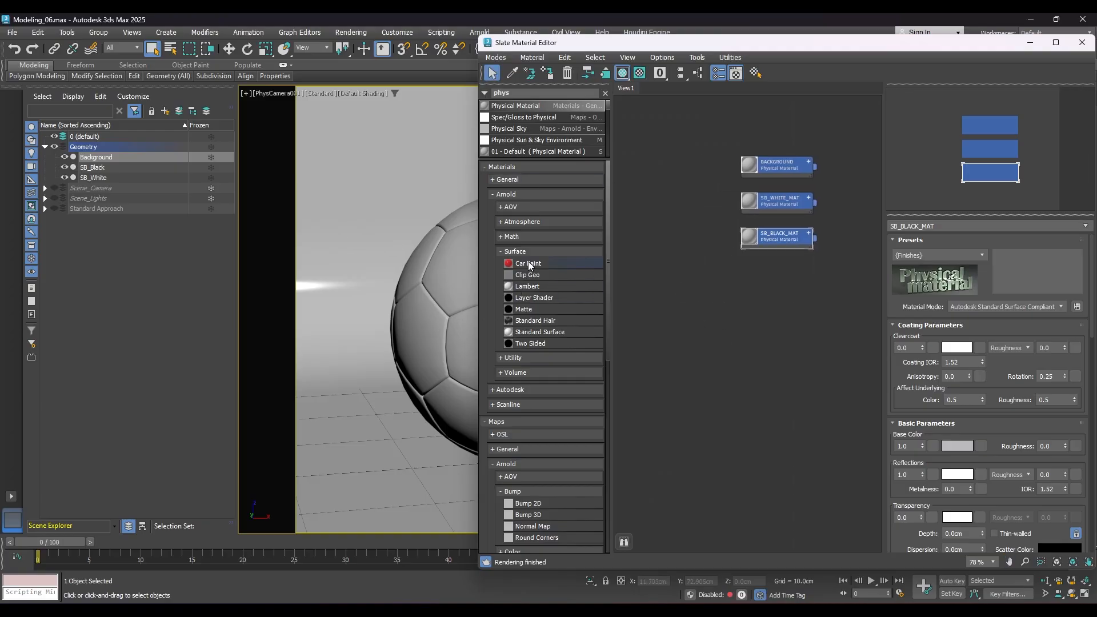
Step: Deselect the Background object, minimize the Slate Material Editor and hide the Scene Explorer
click(188, 274)
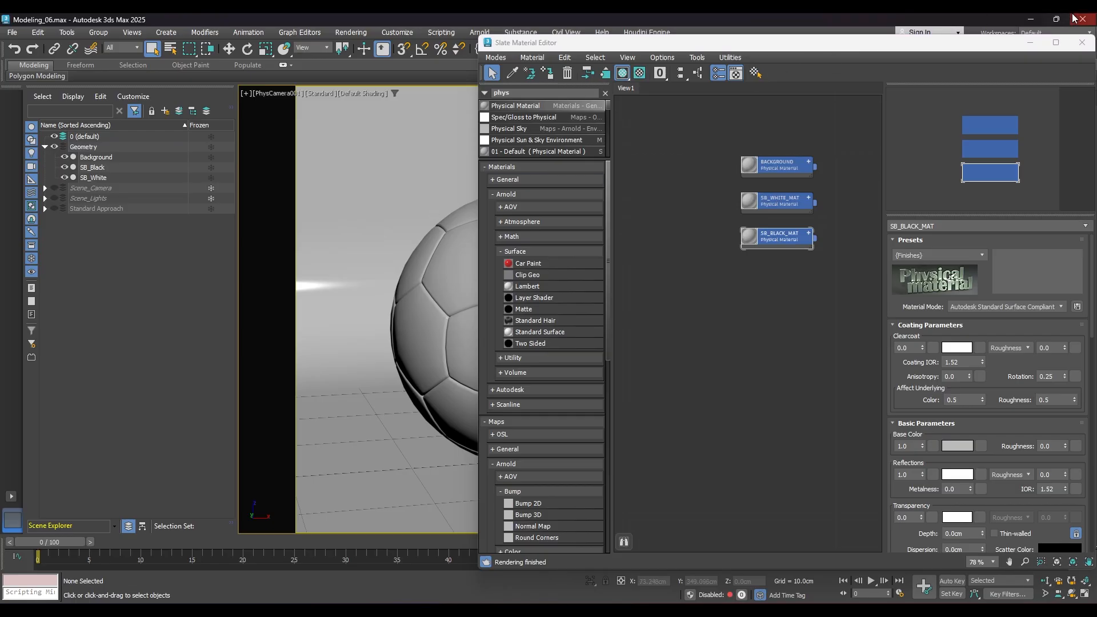
click(1030, 43)
click(611, 48)
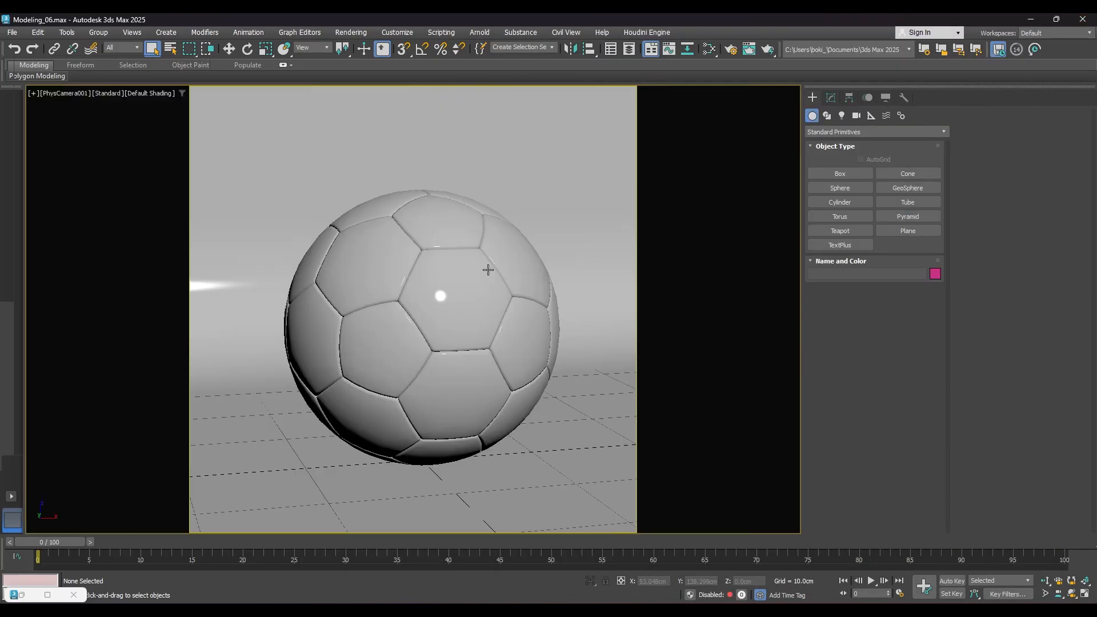
Step: Narrow the camera viewport to fit the ball and restore the Slate Material Editor beside it
drag(808, 268, 488, 276)
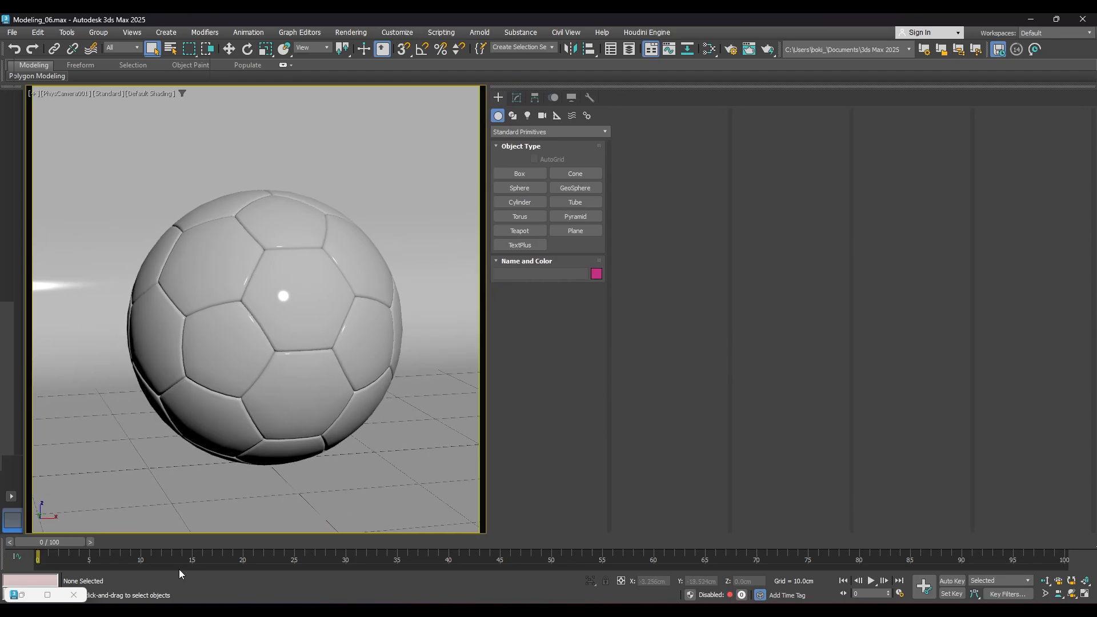
click(21, 599)
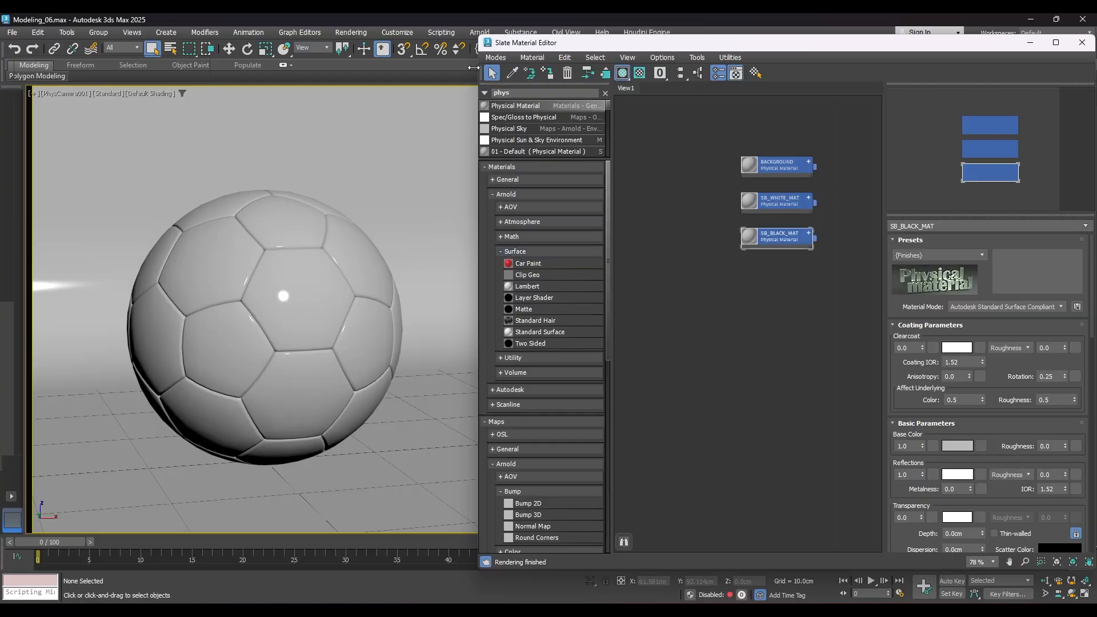
double_click(591, 37)
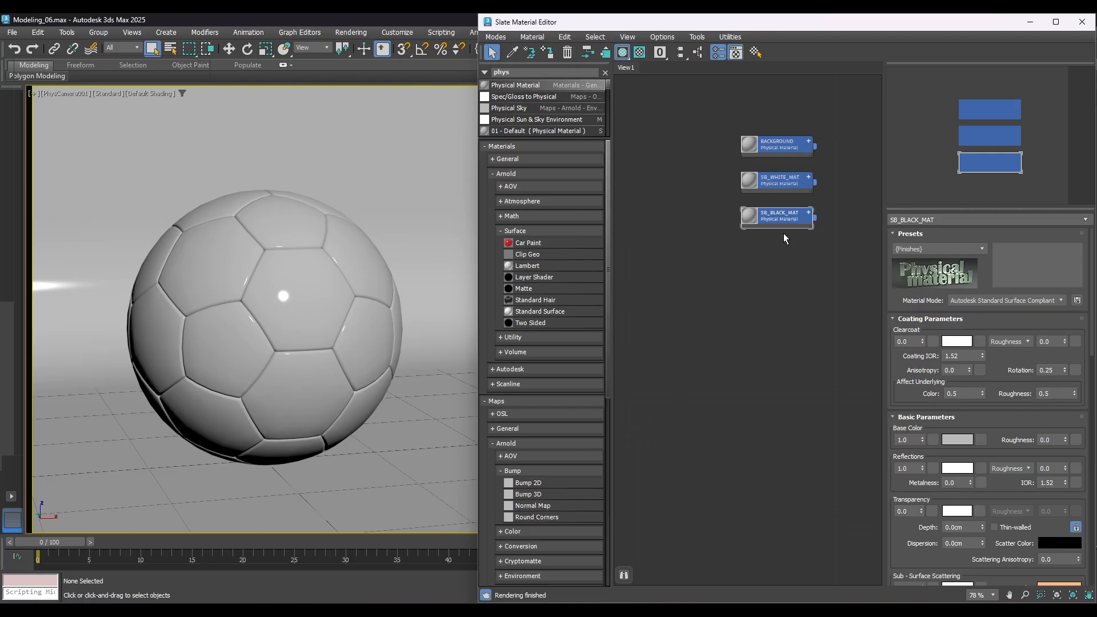
Step: Start an ActiveShade render in the camera viewport and deselect the material nodes
click(100, 93)
click(132, 104)
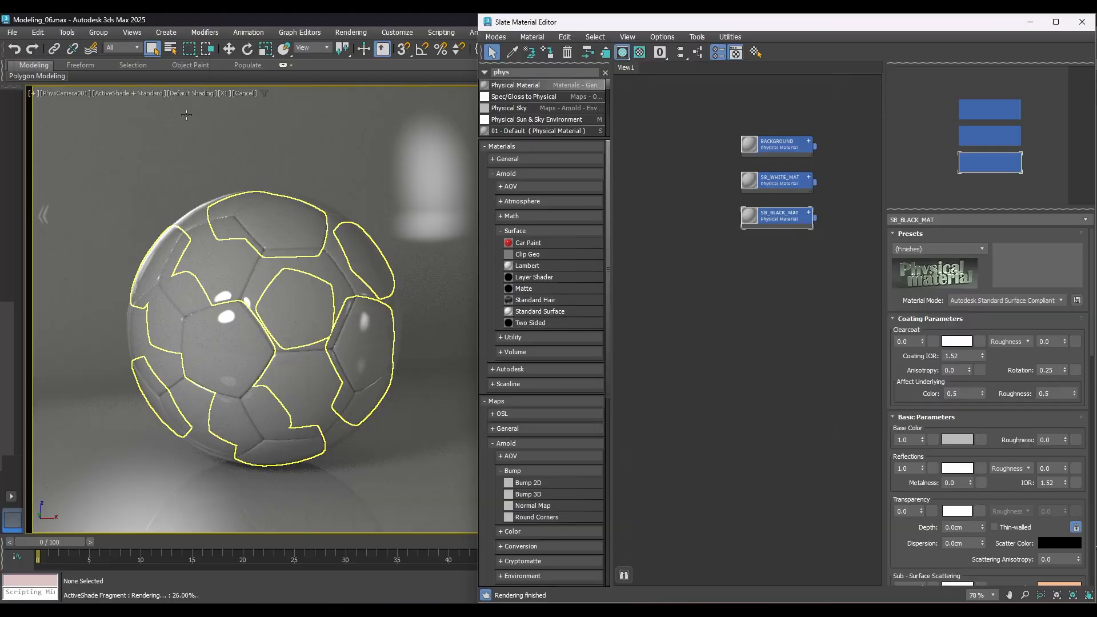
click(812, 292)
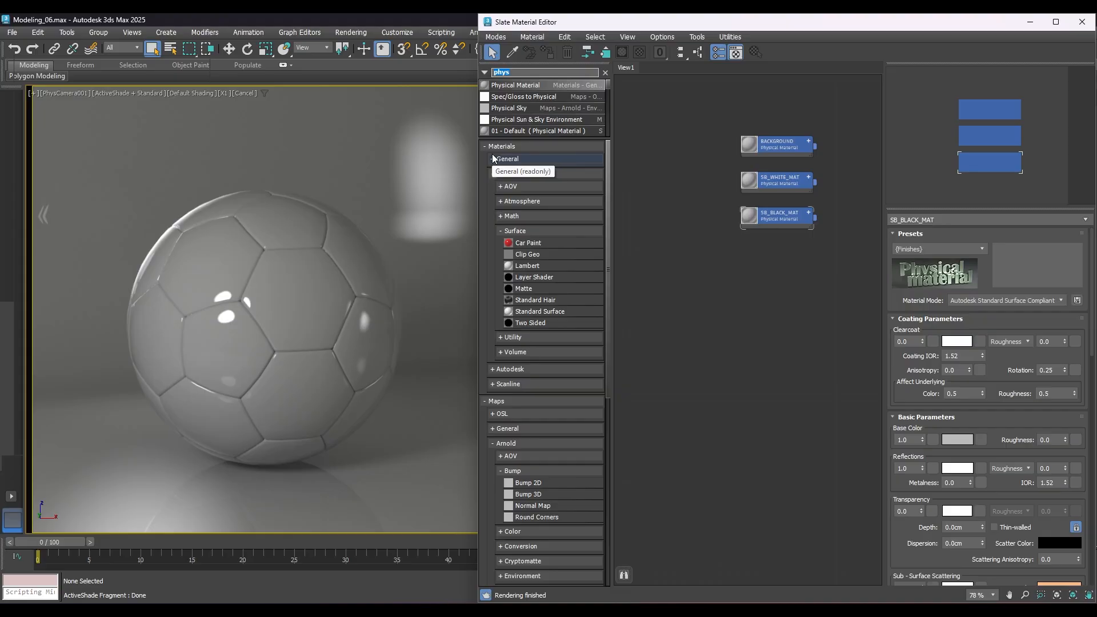
Step: Find the Arnold Curvature map in the material browser and add it to View1 beside the material nodes
text(curve)
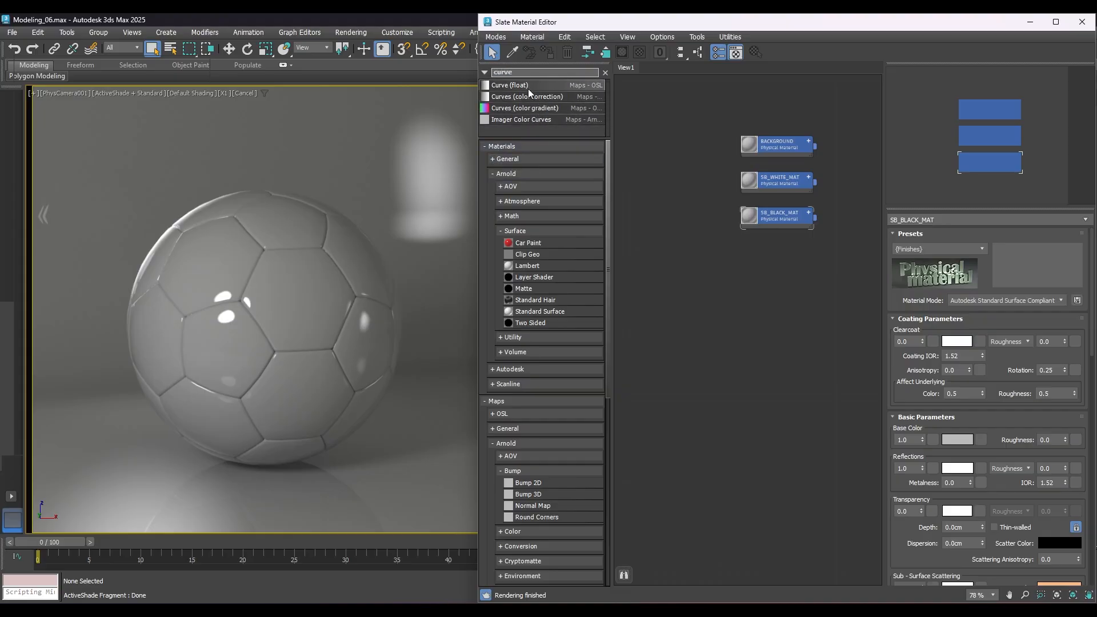
key(BackSpace)
text(a)
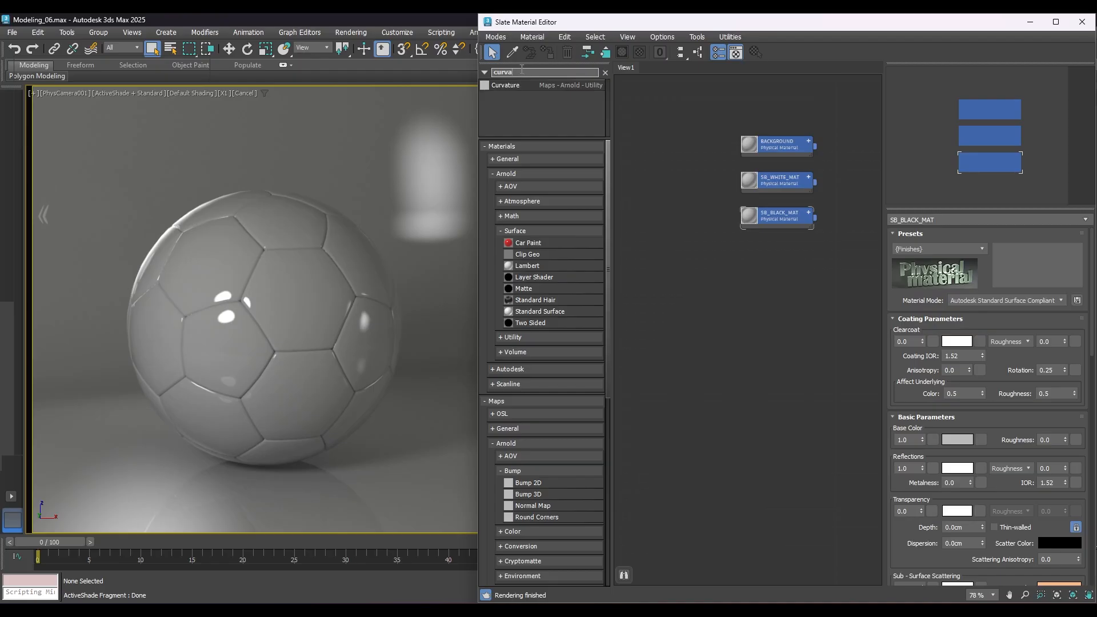
drag(509, 86, 673, 167)
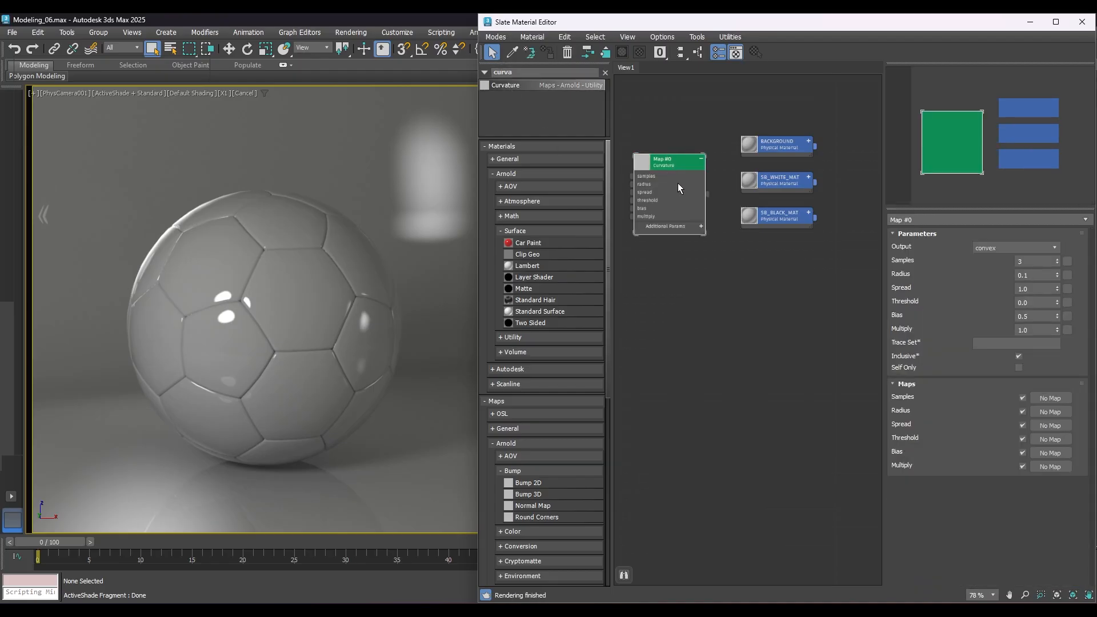
Step: Separate SB_BLACK_MAT from the other material nodes and place the Curvature node beside it
scroll(754, 252, up, 2)
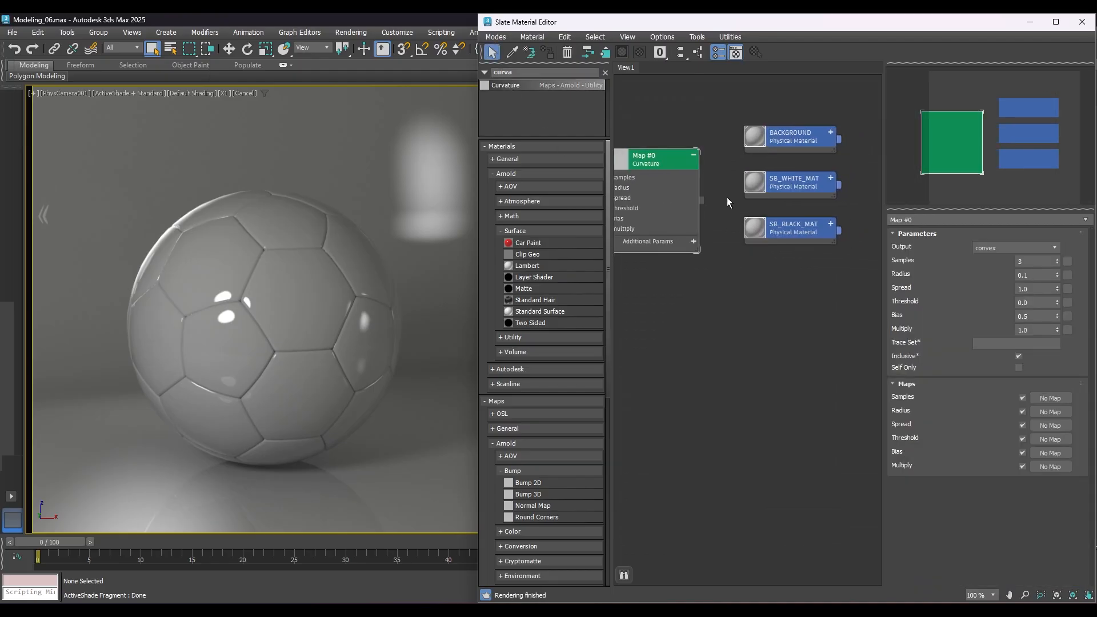
middle_drag(728, 198, 716, 214)
drag(718, 108, 737, 127)
middle_drag(846, 215, 745, 293)
drag(780, 289, 641, 195)
scroll(823, 176, down, 2)
drag(749, 240, 752, 126)
middle_drag(728, 254, 814, 216)
drag(760, 179, 724, 218)
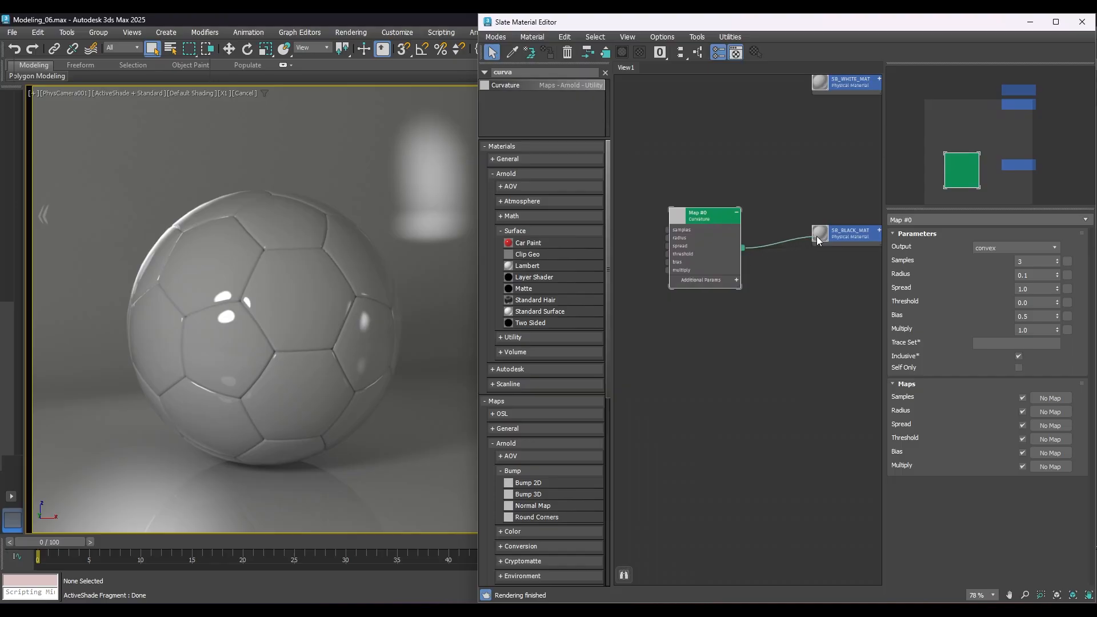
Step: Connect the Curvature map to the base color of SB_BLACK_MAT and SB_WHITE_MAT, and collapse the Curvature node
drag(817, 235, 808, 256)
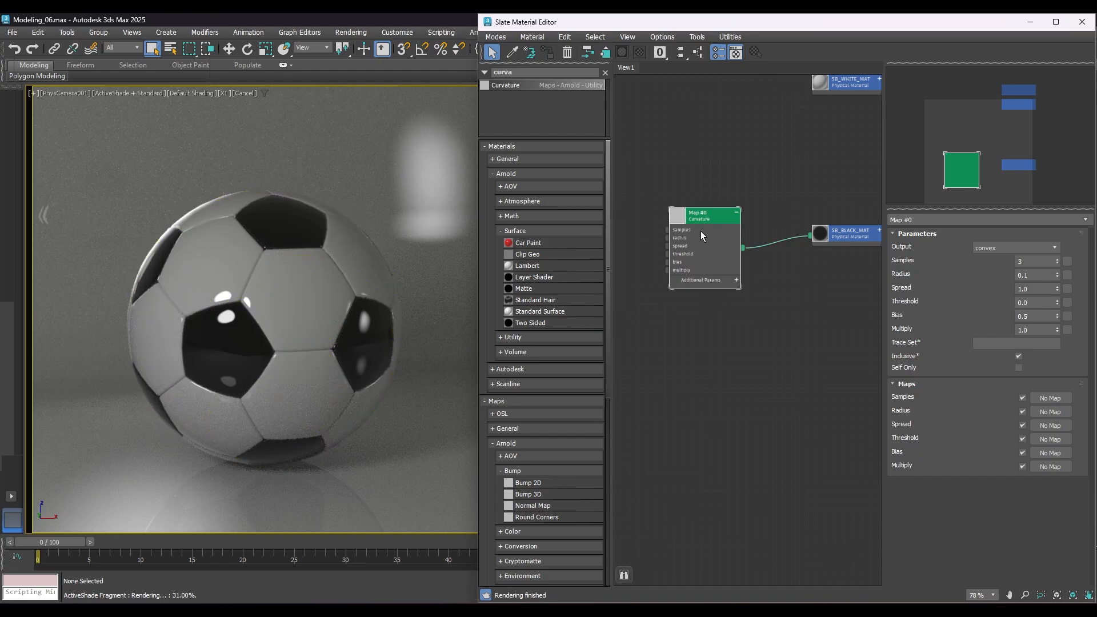
click(737, 215)
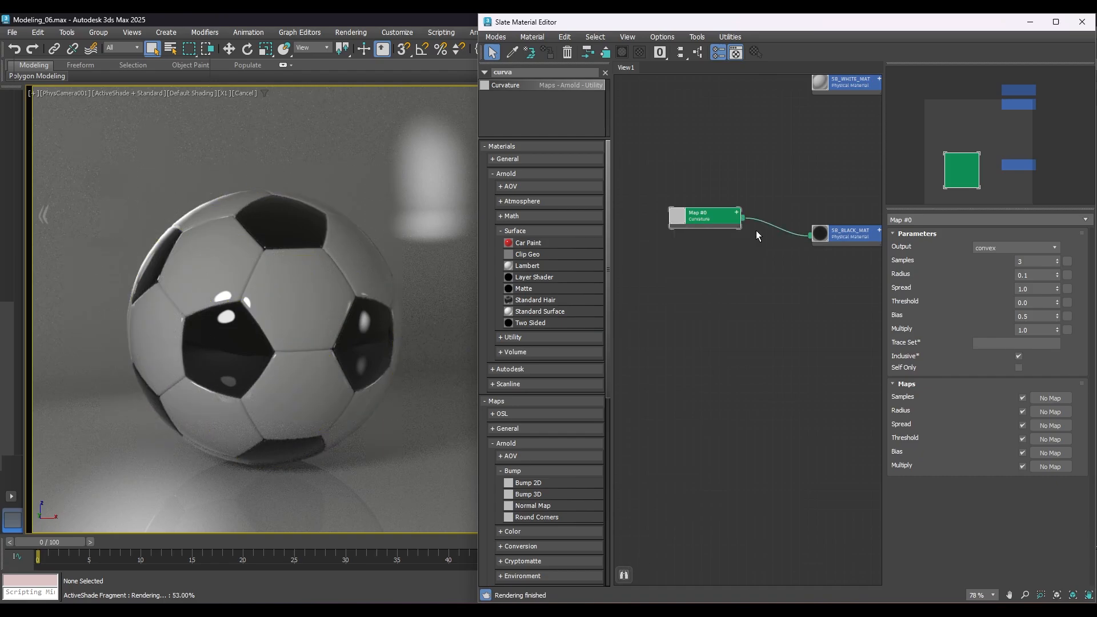
key(l)
drag(773, 121, 773, 216)
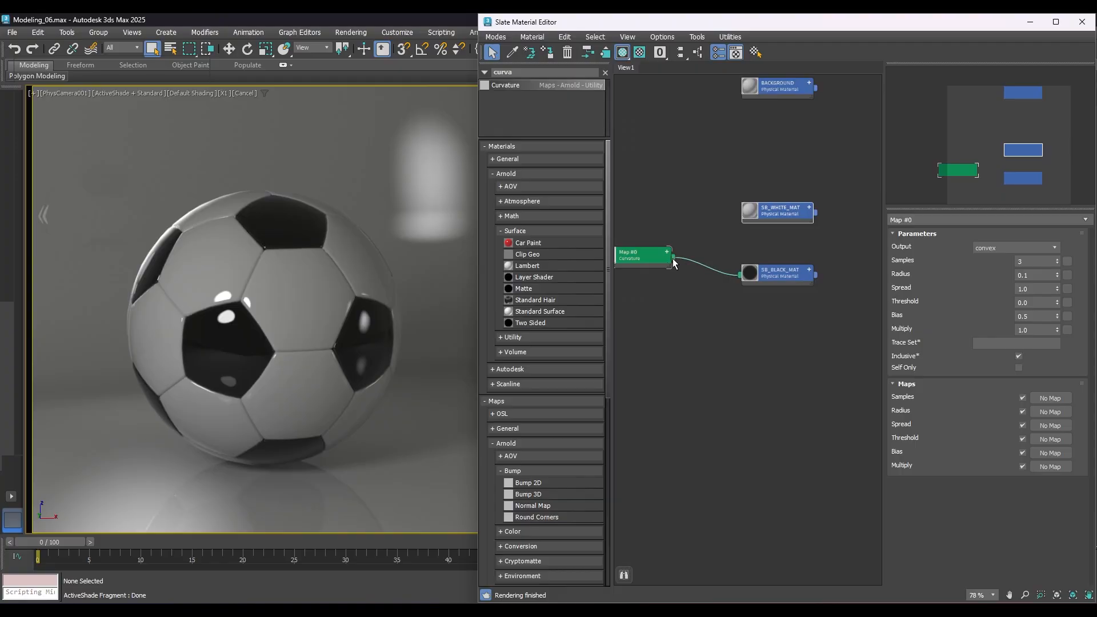
drag(707, 234, 740, 233)
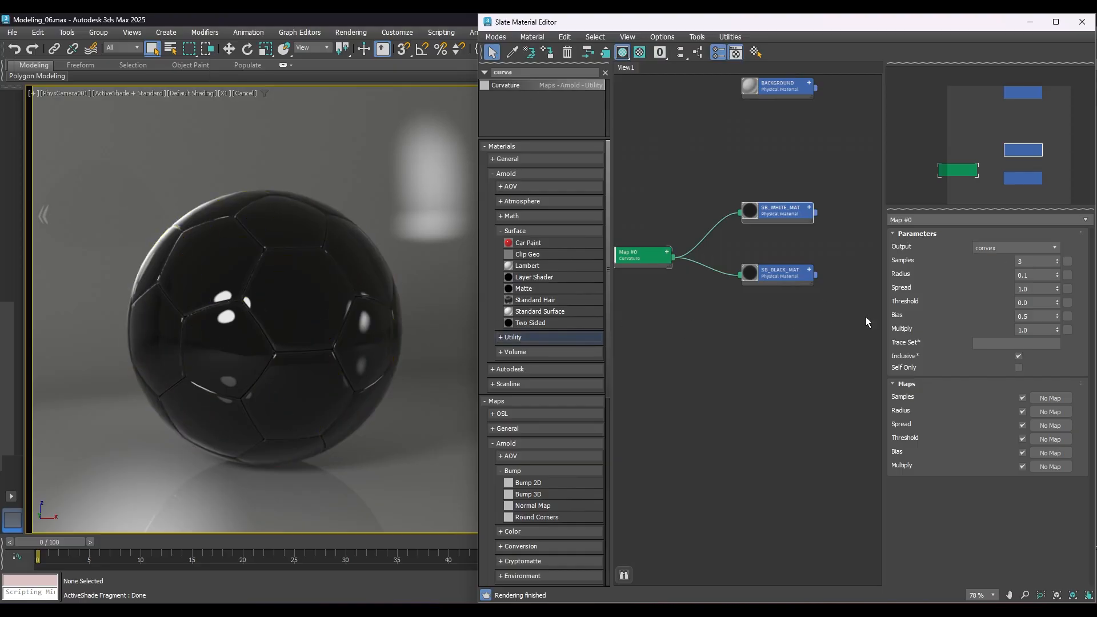
Step: Set the Curvature map's output to both and nudge its node between the two connected materials
click(1012, 248)
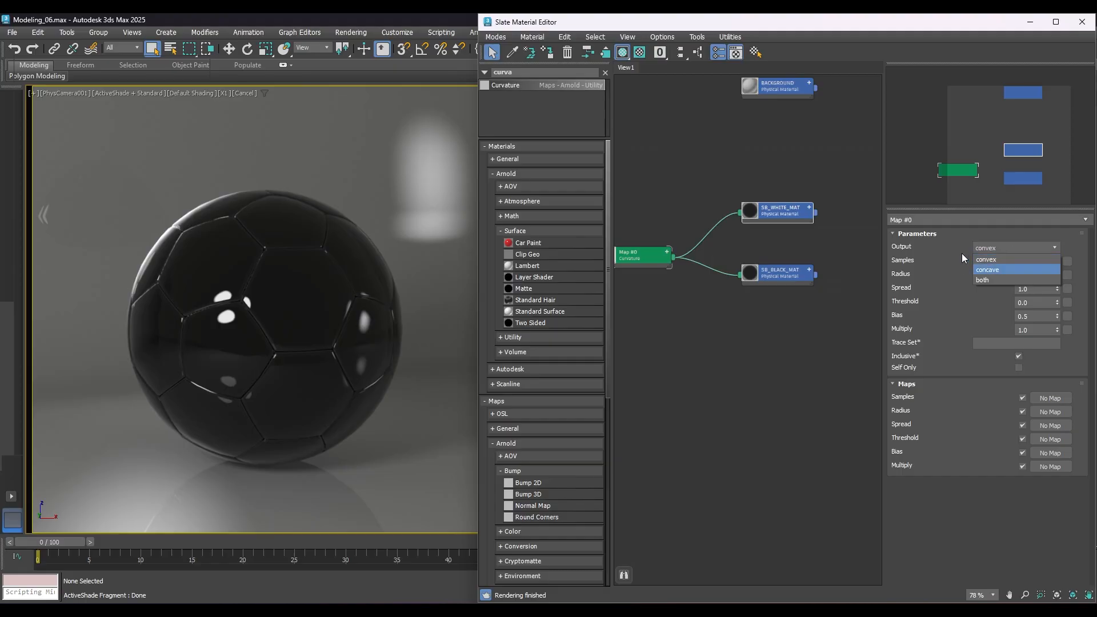
click(995, 280)
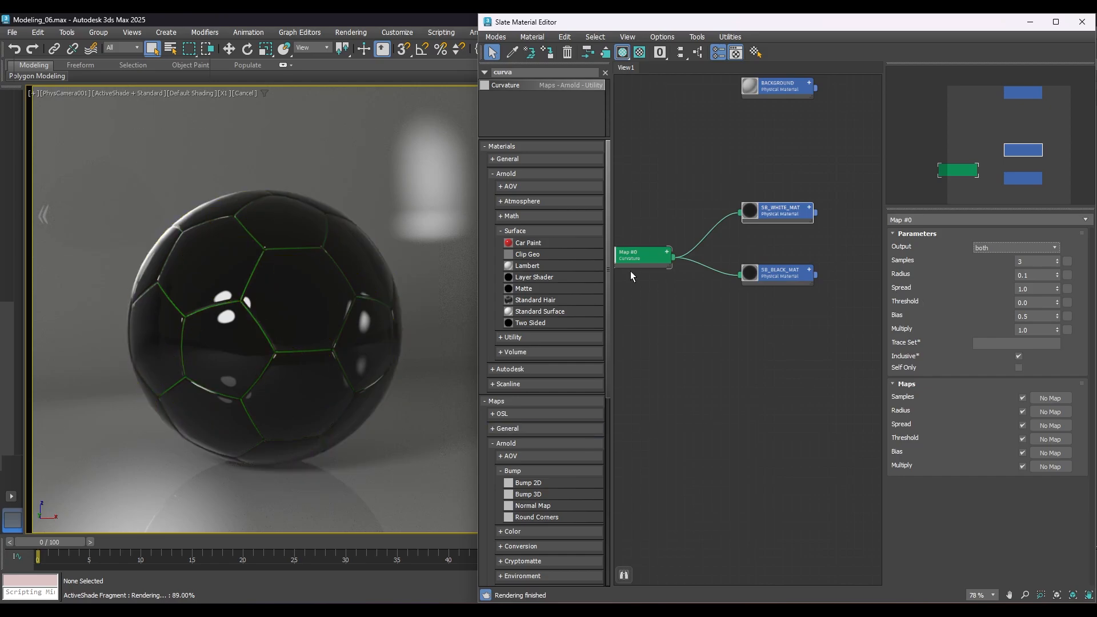
drag(641, 253, 635, 241)
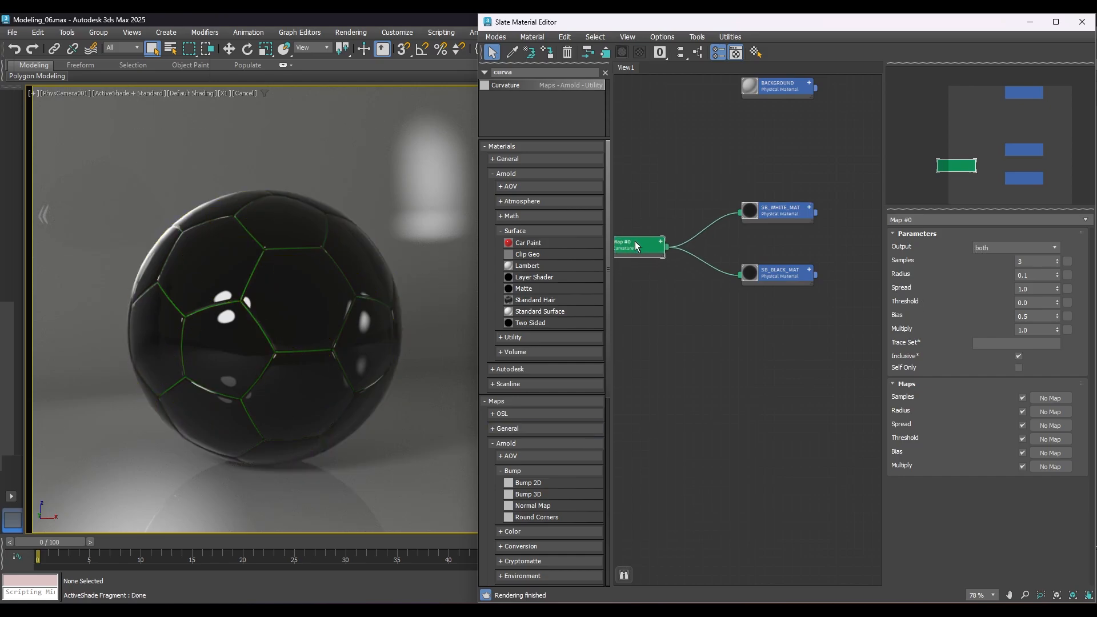
Step: Set the Curvature map's samples to 6, radius to 0.5 and spread to 0.9
click(1020, 261)
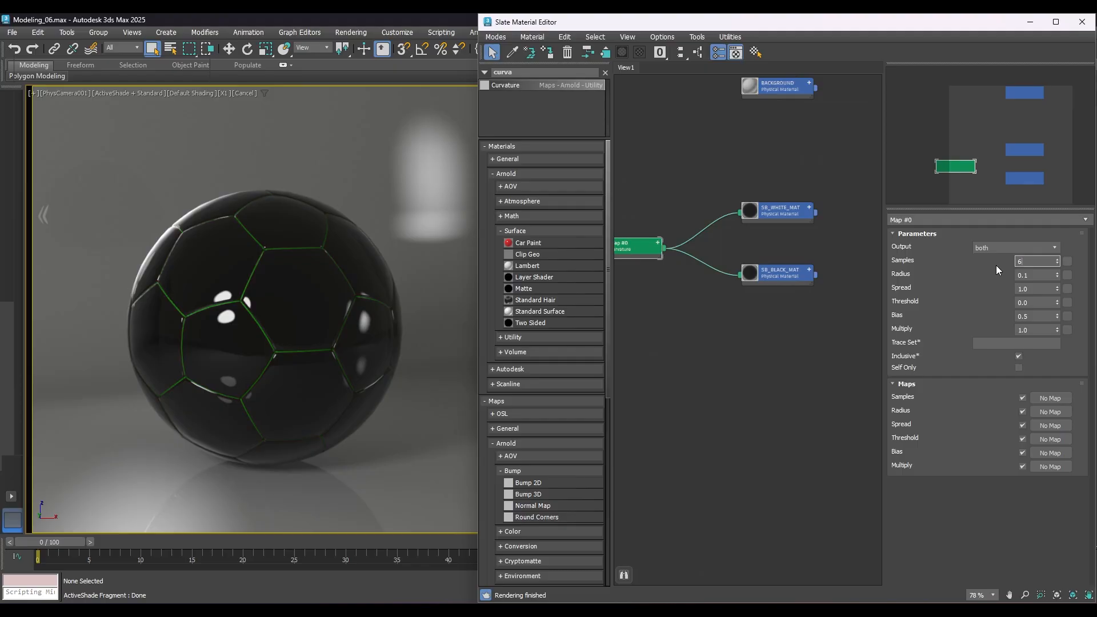
text(6)
key(Return)
key(Tab)
text(0.5)
key(Return)
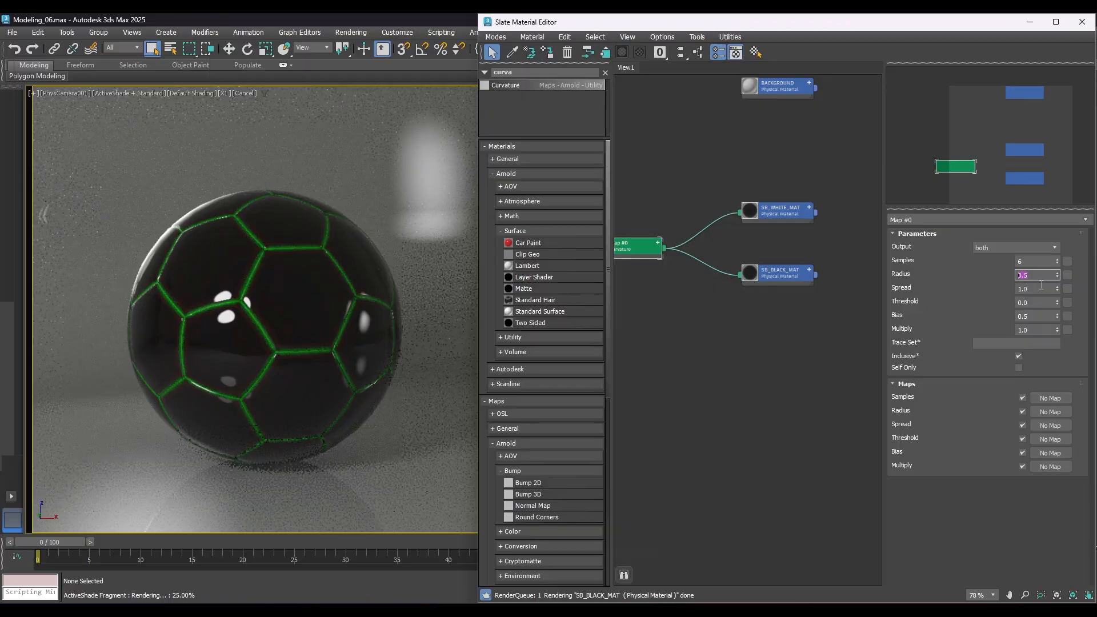
key(Tab)
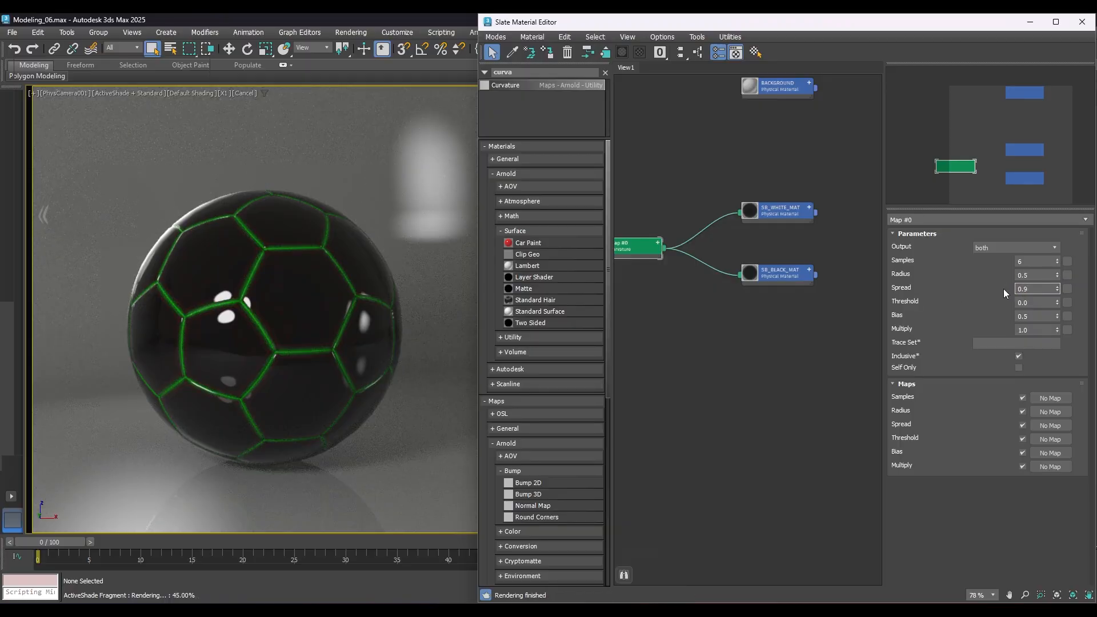
key(Return)
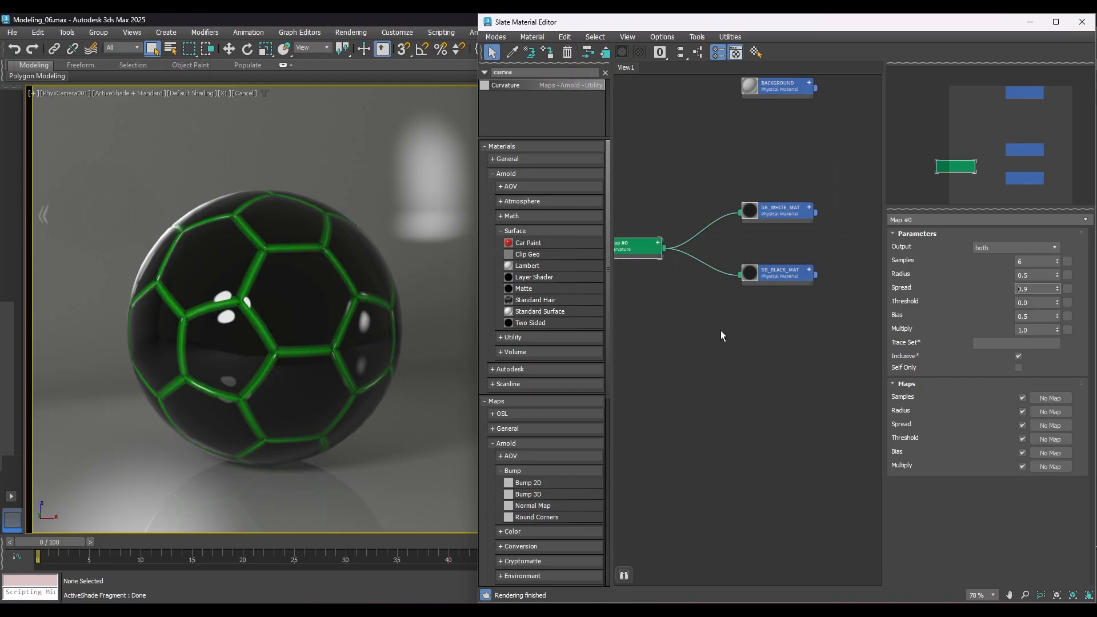
Step: Find the OSL Noise map in the material browser and add it next to the Curvature node
middle_drag(721, 332, 815, 341)
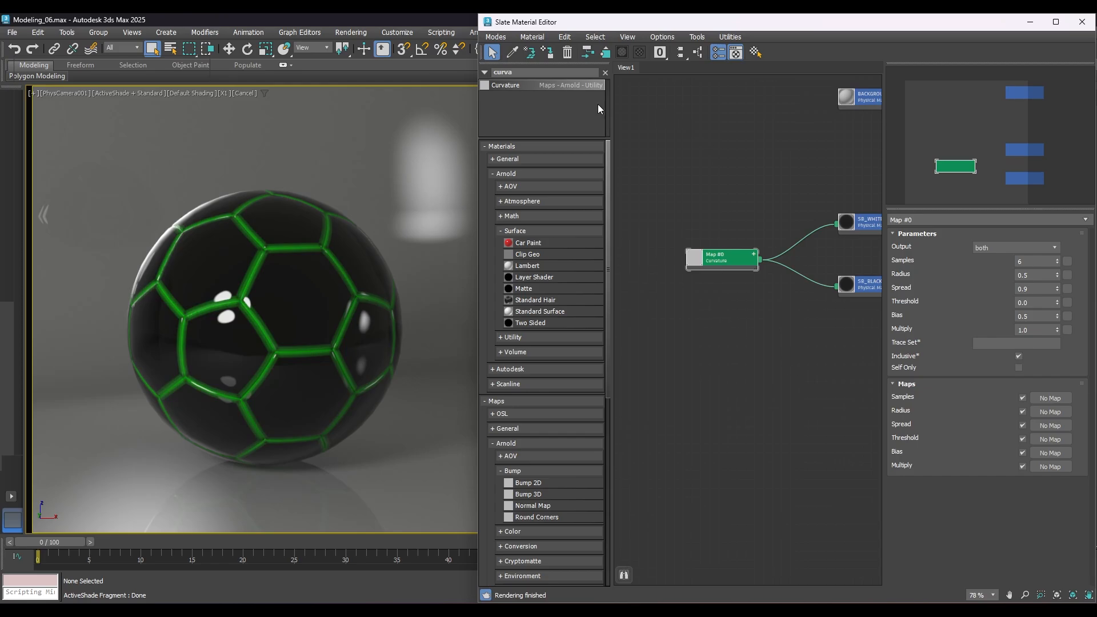
click(606, 73)
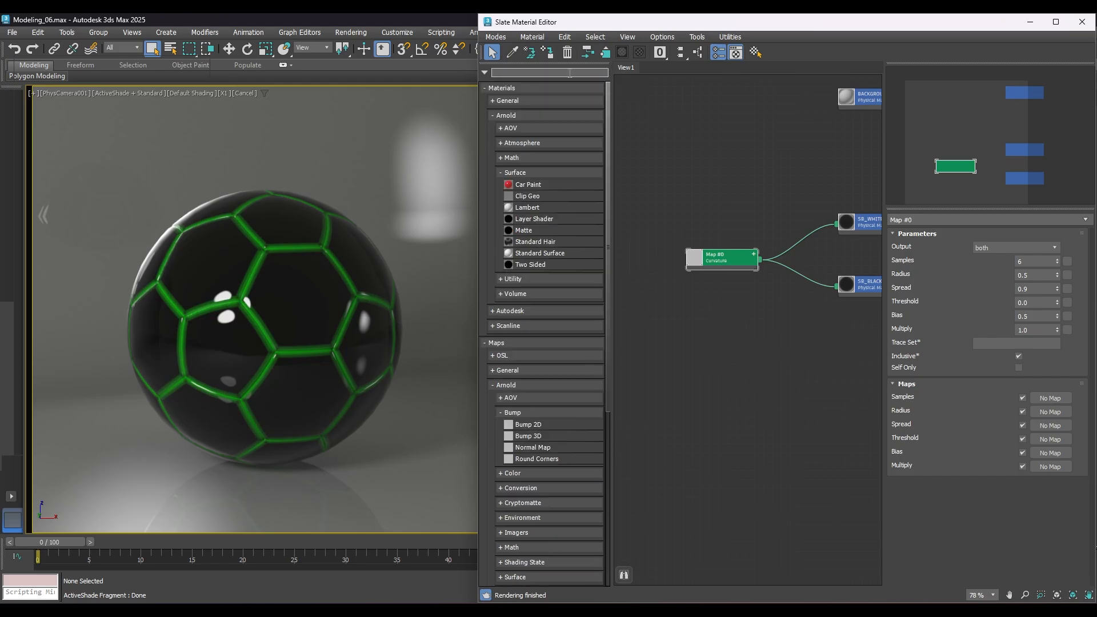
text(noise)
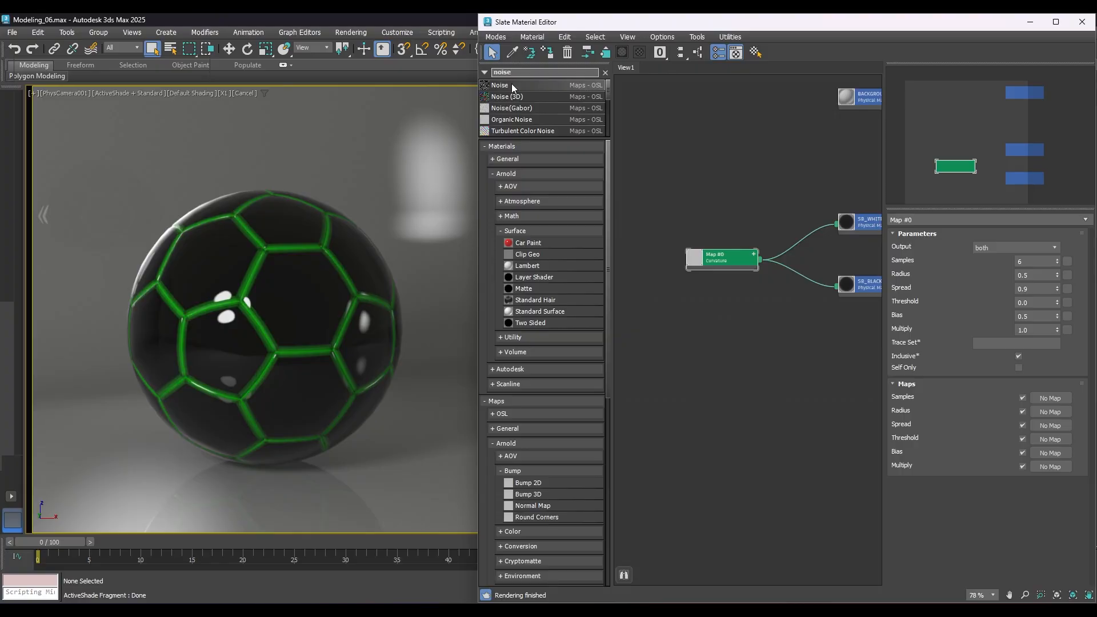
drag(512, 85, 638, 177)
middle_drag(688, 182, 762, 167)
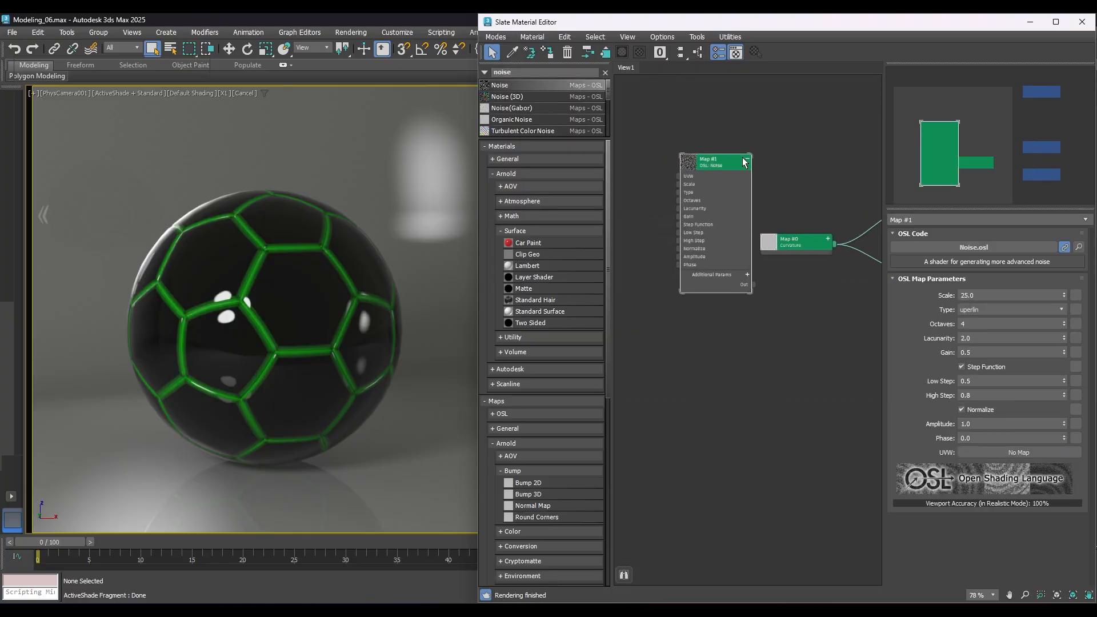
Step: Collapse the Noise node, connect it to the Curvature map and align the two nodes
click(746, 161)
drag(737, 164, 759, 290)
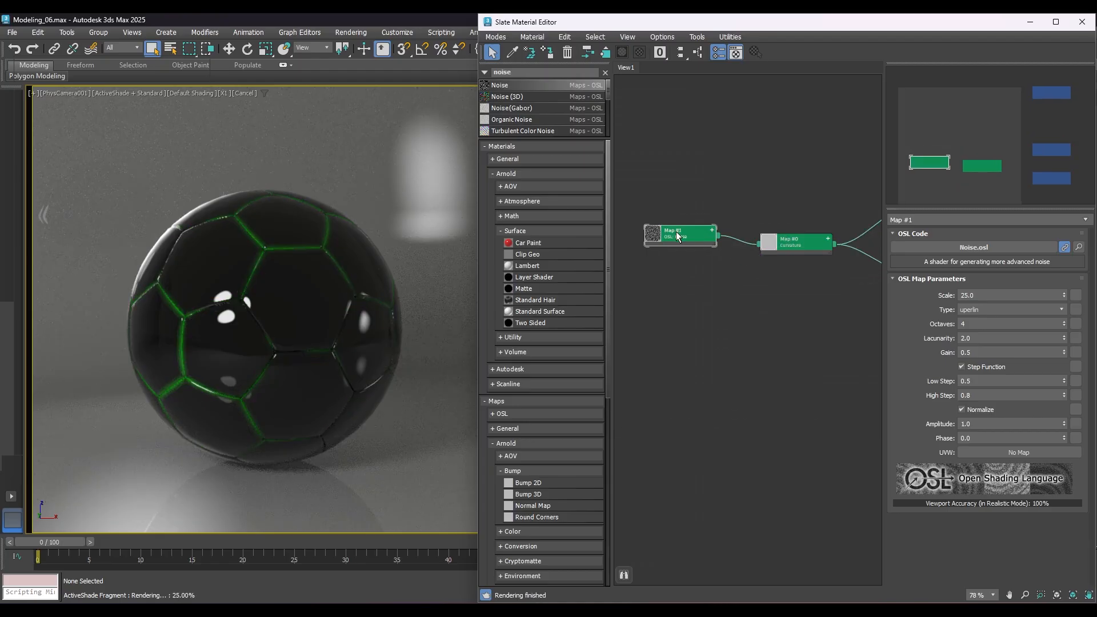
drag(676, 231, 687, 240)
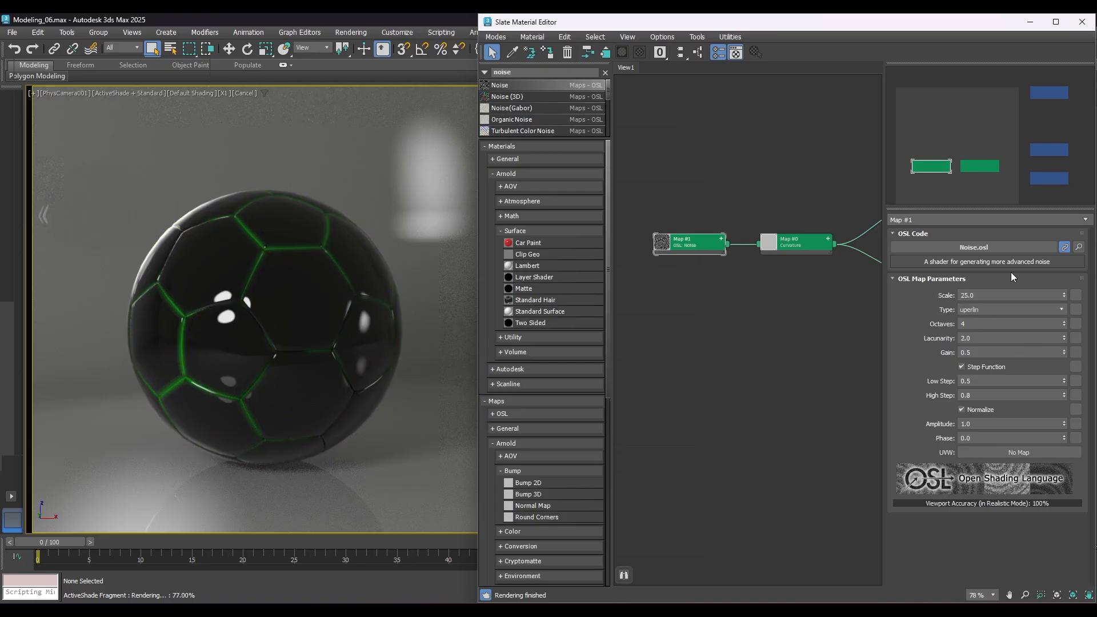
Step: Set the Noise map's scale to 1.0 and its gain to 1.0
click(981, 295)
text(1)
key(Return)
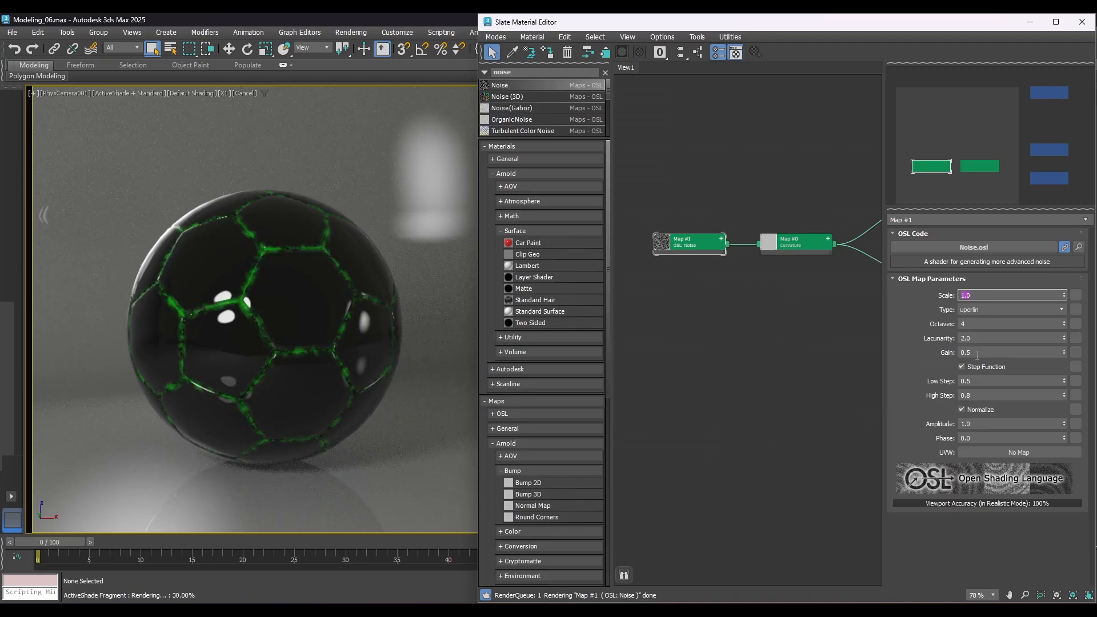
double_click(978, 353)
text(1)
key(Return)
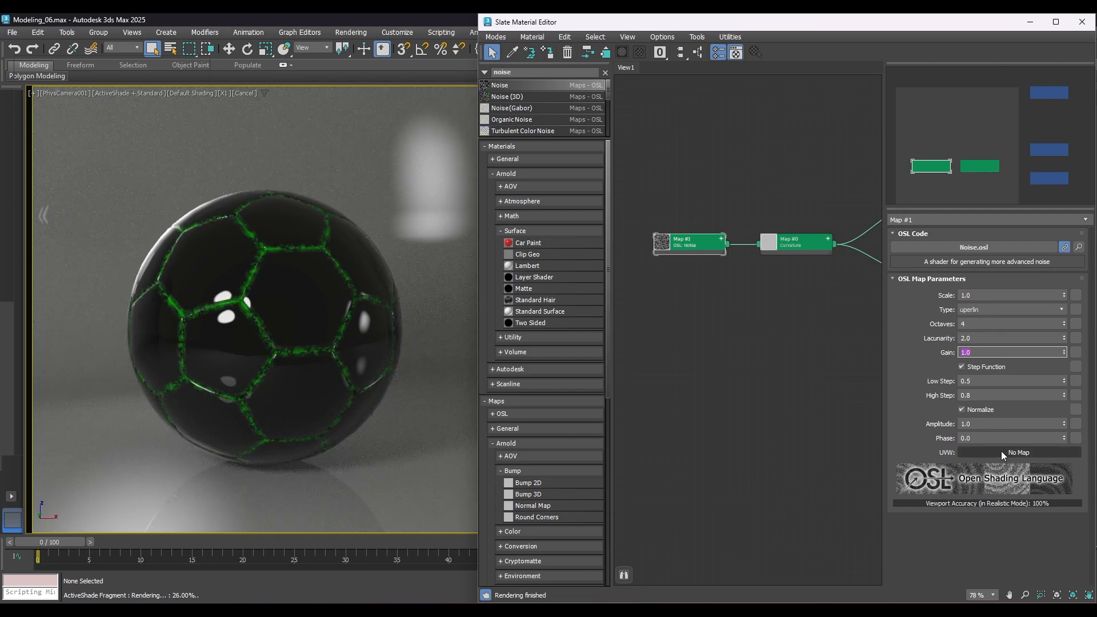
Step: Move the Noise and Curvature nodes closer together and farther from the material nodes to free space
click(667, 424)
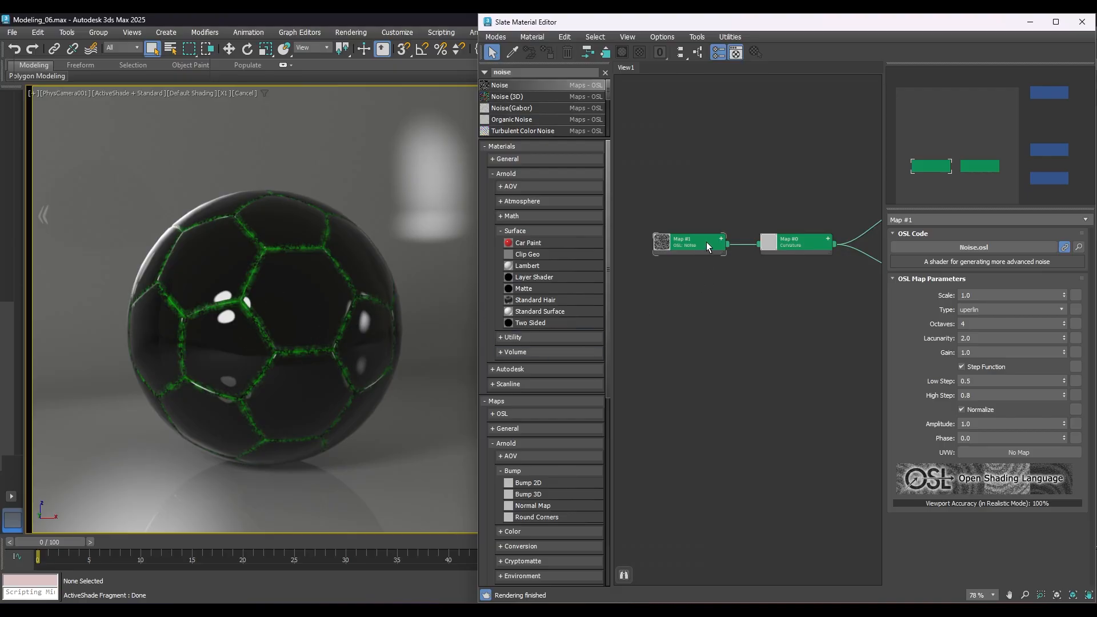
drag(706, 242, 721, 241)
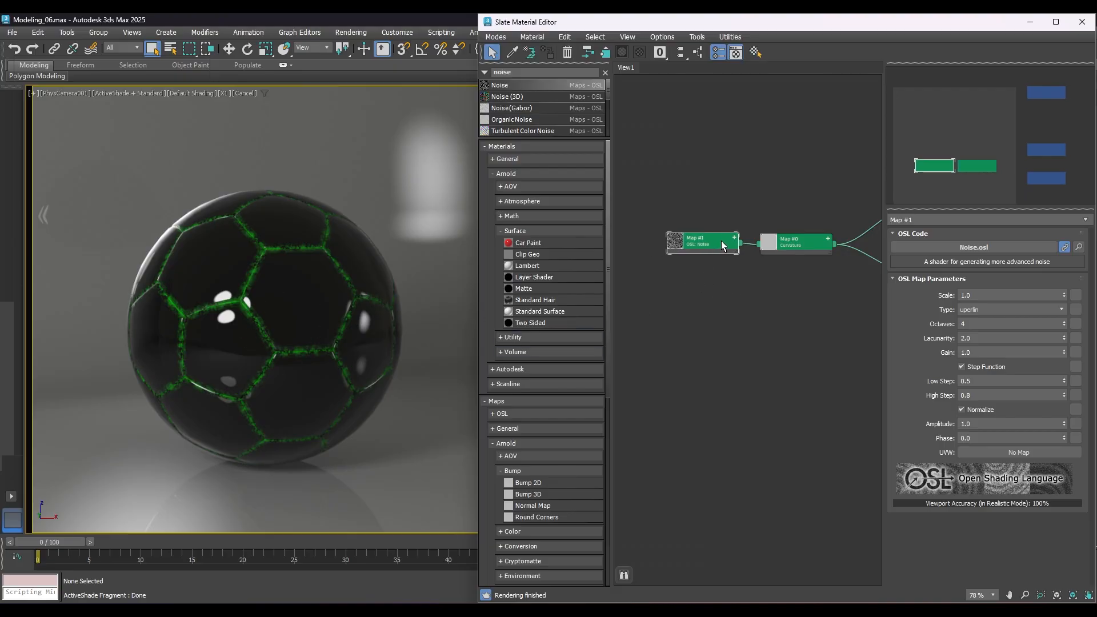
click(712, 300)
middle_drag(778, 286, 716, 297)
drag(655, 275, 679, 249)
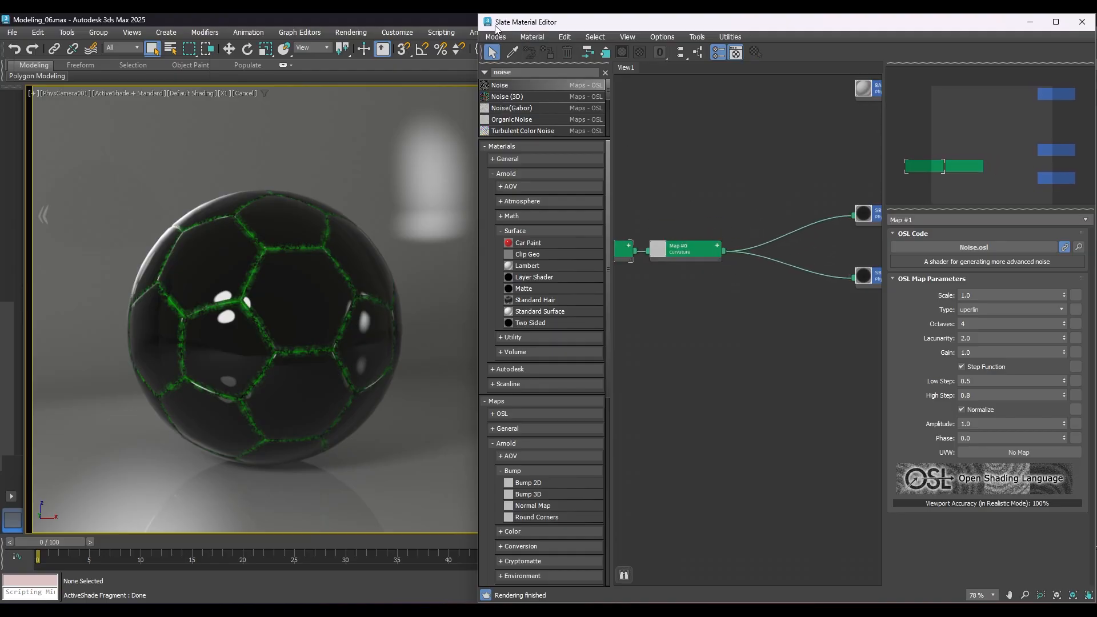
Step: Find the Arnold Mix RGBA map and add it between the Curvature node and the ball materials
drag(530, 73, 461, 78)
text(mix a)
key(BackSpace)
text(rg)
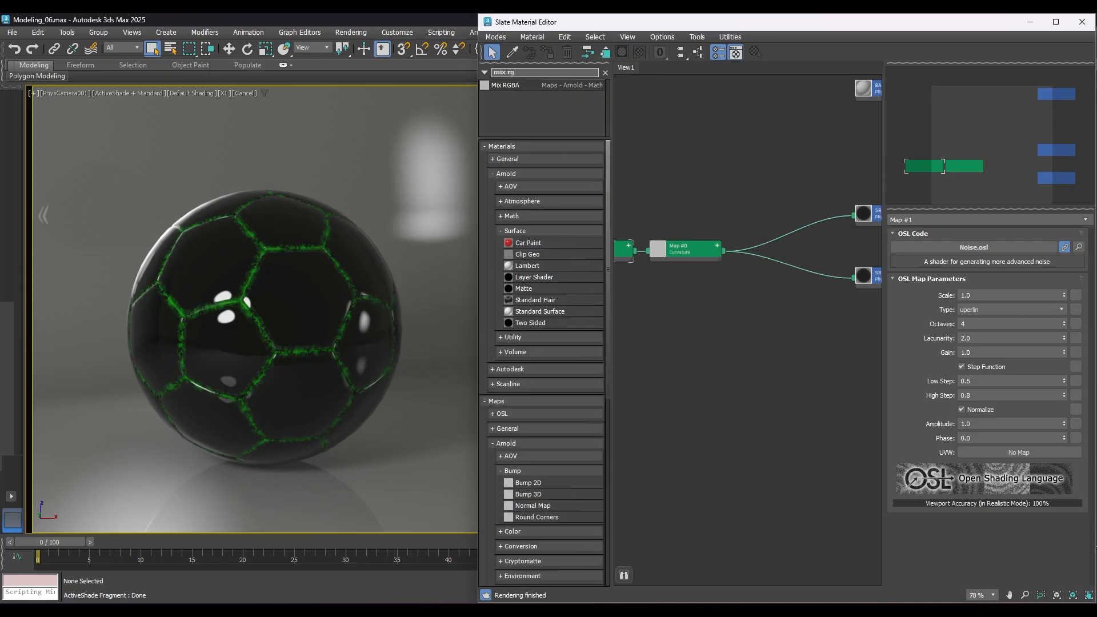
drag(506, 85, 746, 175)
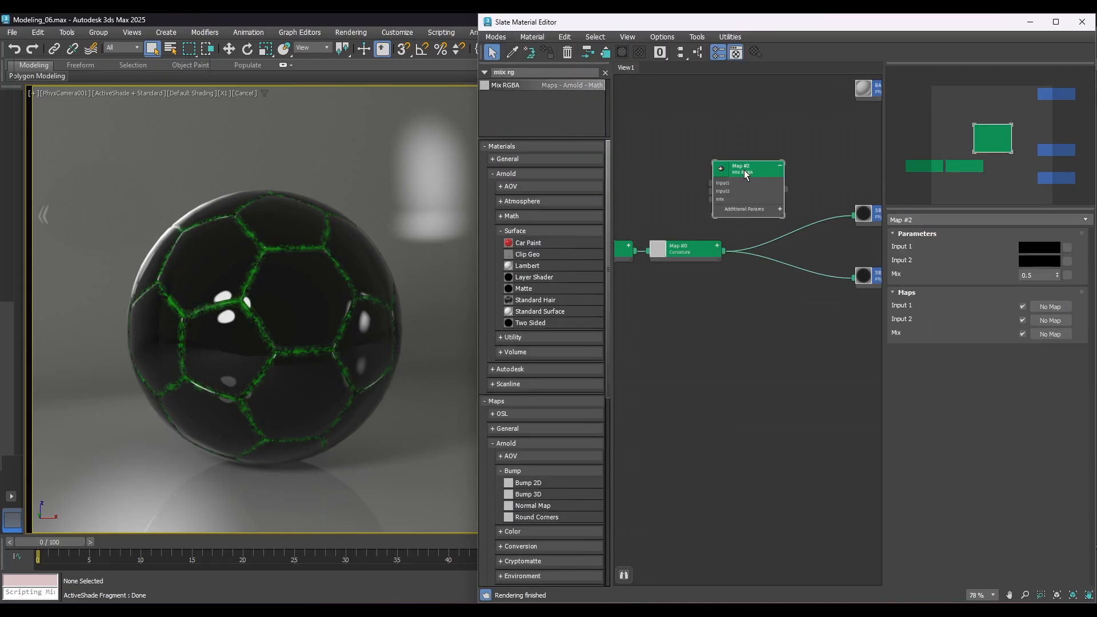
Step: Set the Mix RGBA map's Input 1 color to magenta, hex FF00D2
click(1045, 248)
drag(958, 122, 967, 122)
drag(960, 141, 969, 142)
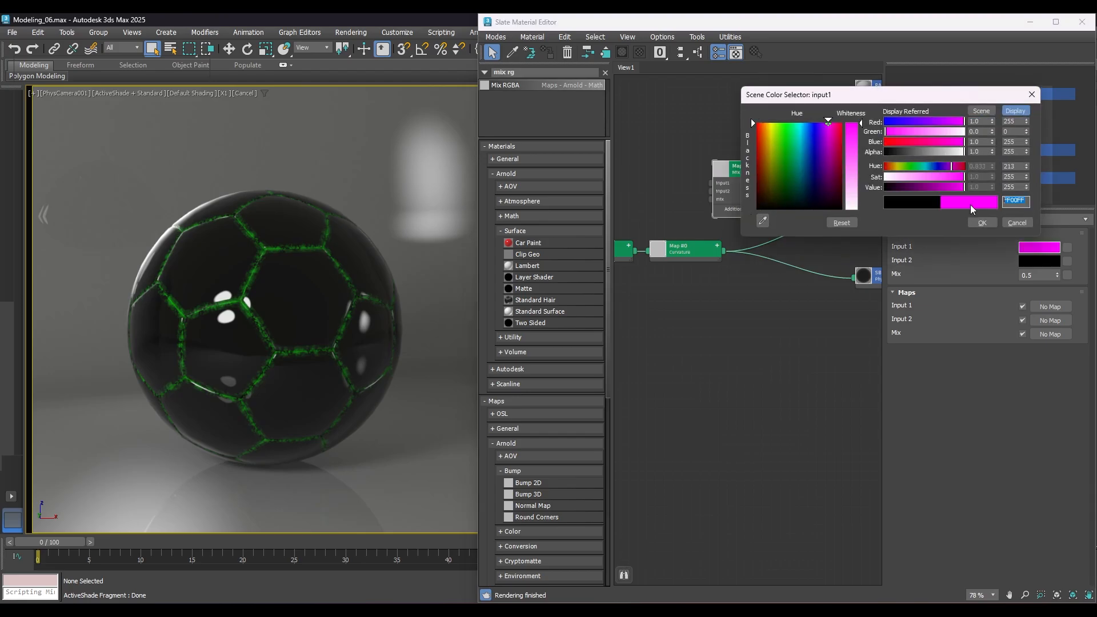
text(FF00D2)
click(982, 222)
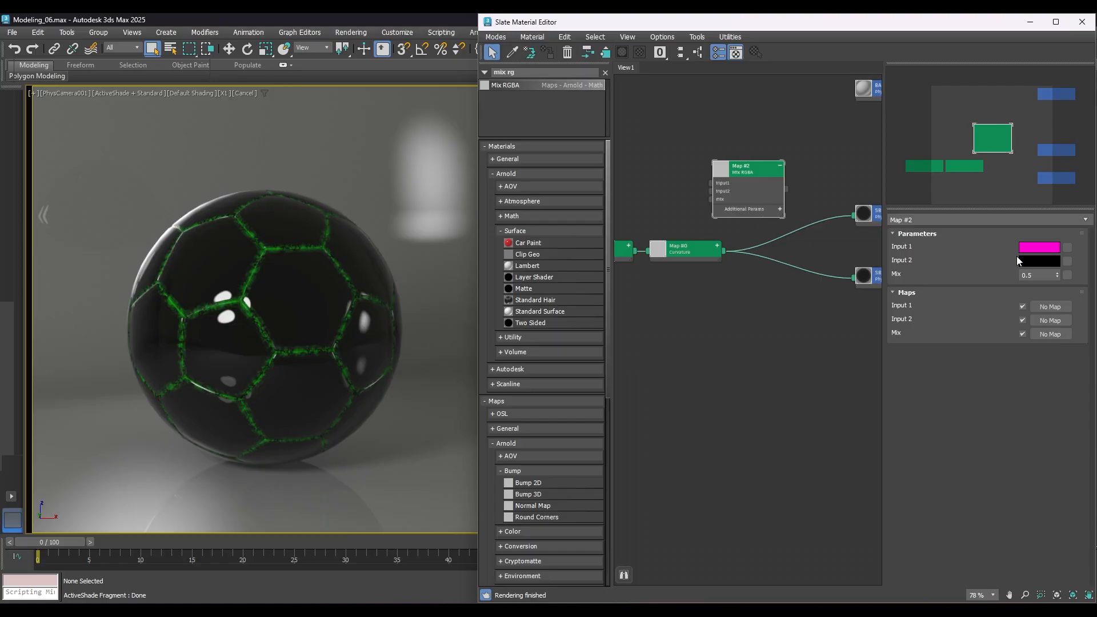
Step: Set the Mix RGBA map's Input 2 color to blue, hex 009CFF
click(1046, 261)
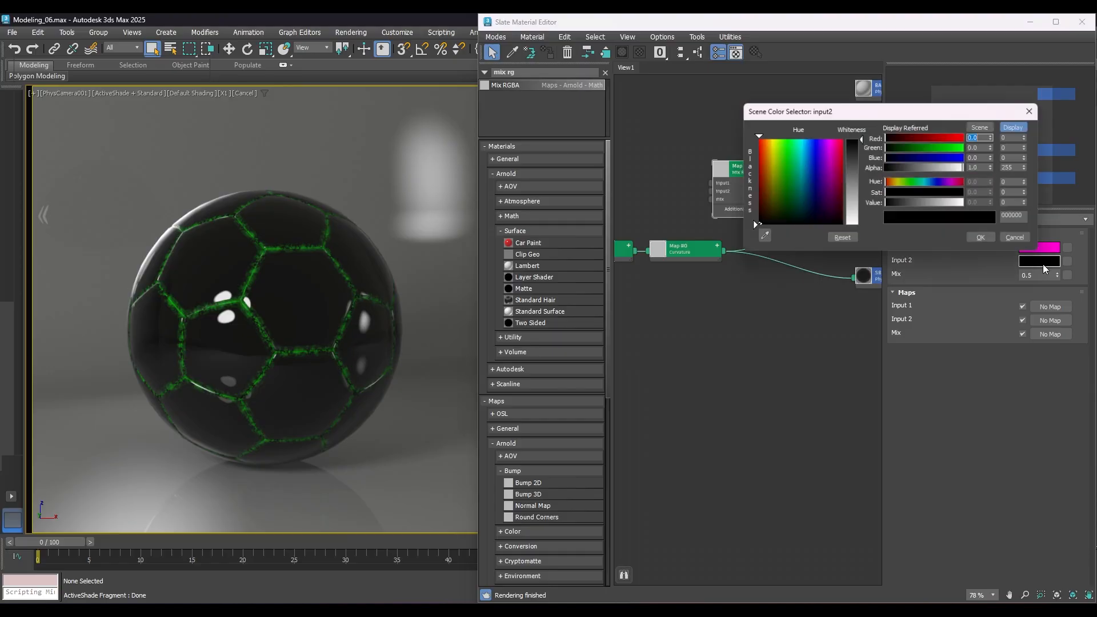
drag(1027, 218, 988, 221)
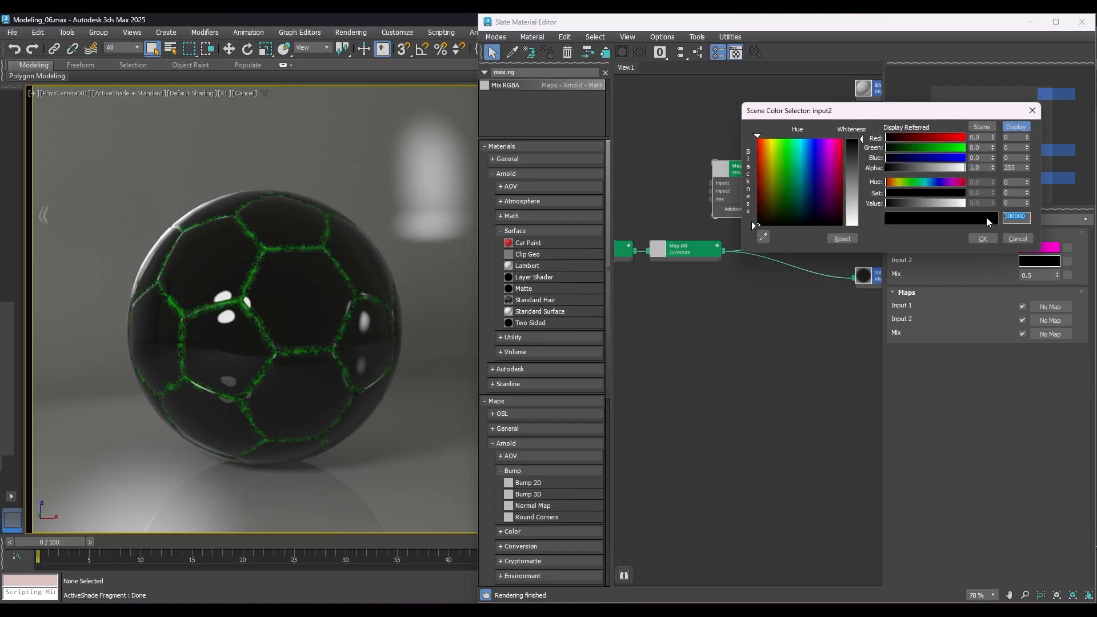
text(009cff)
key(Return)
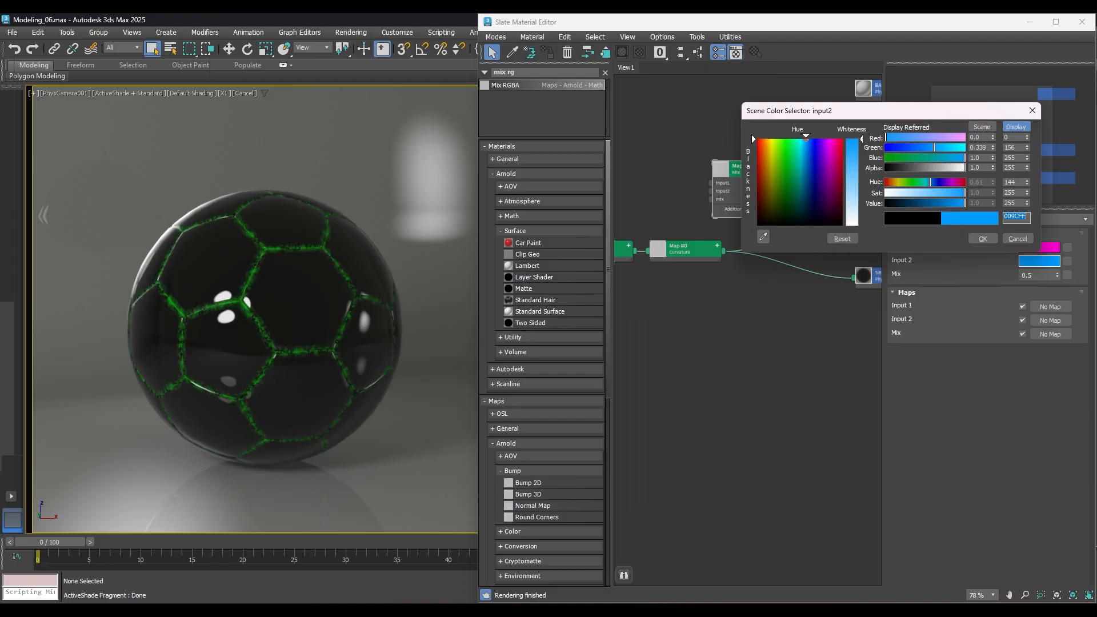
click(983, 238)
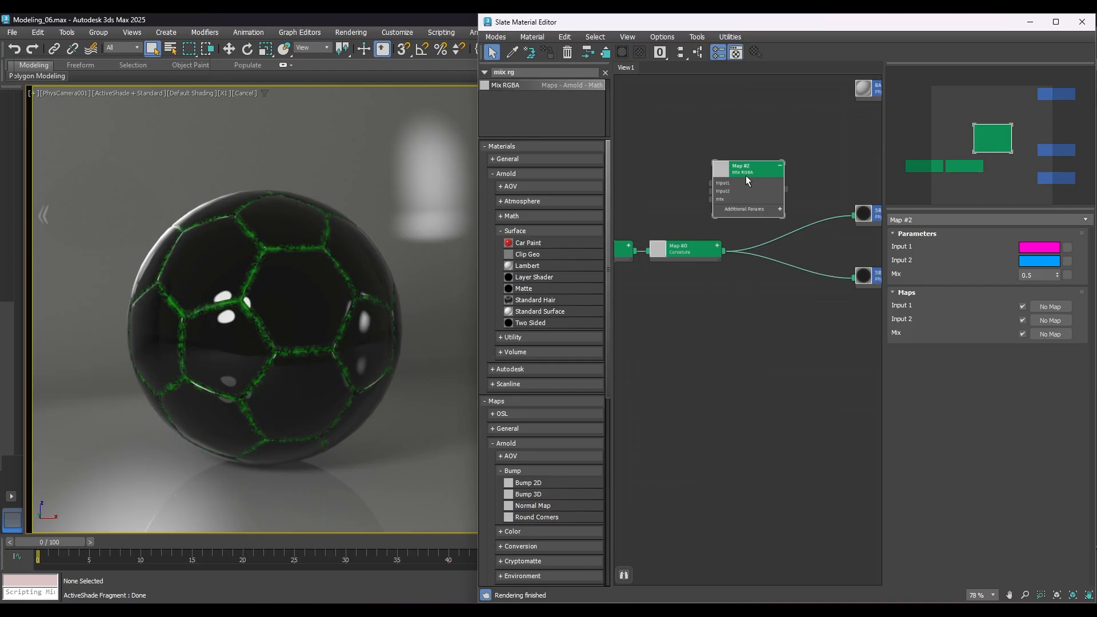
Step: Connect the Curvature map to the Mix RGBA's Mix input and the Mix RGBA output to both ball materials' Base Color
drag(746, 177, 773, 176)
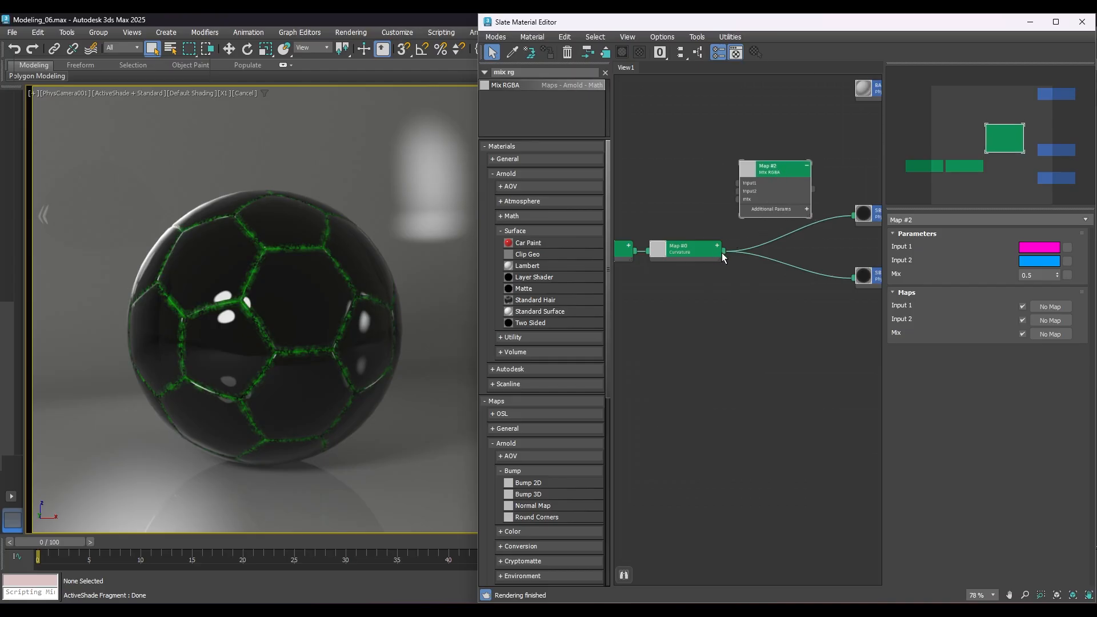
drag(725, 252, 737, 201)
mouse_move(857, 218)
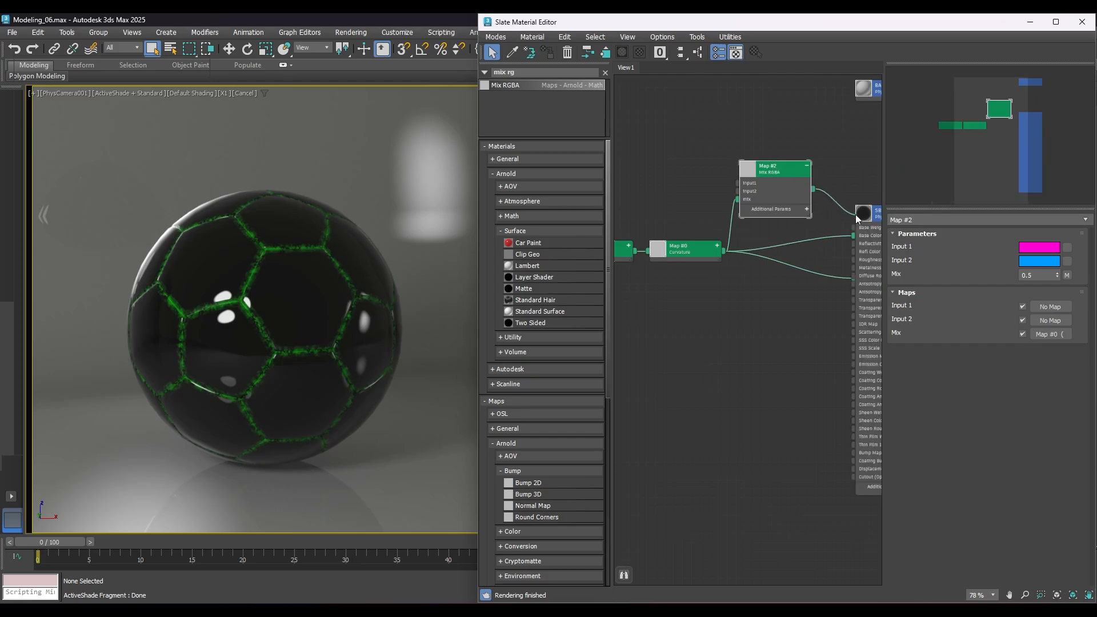
drag(852, 235, 852, 236)
drag(814, 189, 851, 294)
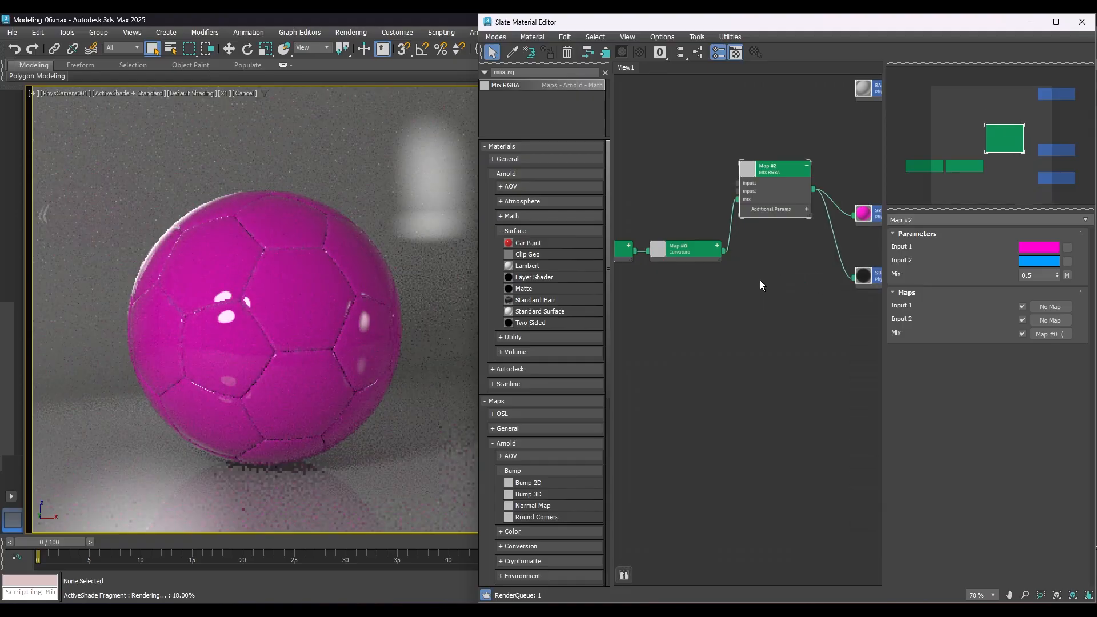
Step: Collapse the Mix RGBA node and line it up with the Noise and Curvature nodes, leaving a gap after Curvature
middle_drag(773, 322, 797, 321)
drag(802, 174, 803, 226)
click(831, 218)
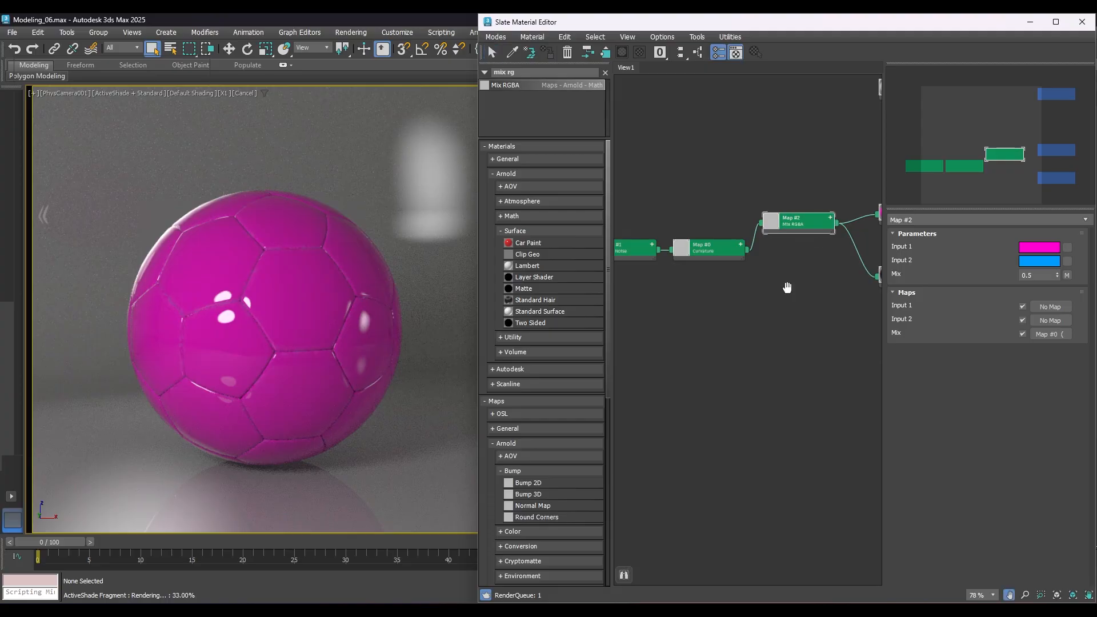
middle_drag(789, 286, 801, 306)
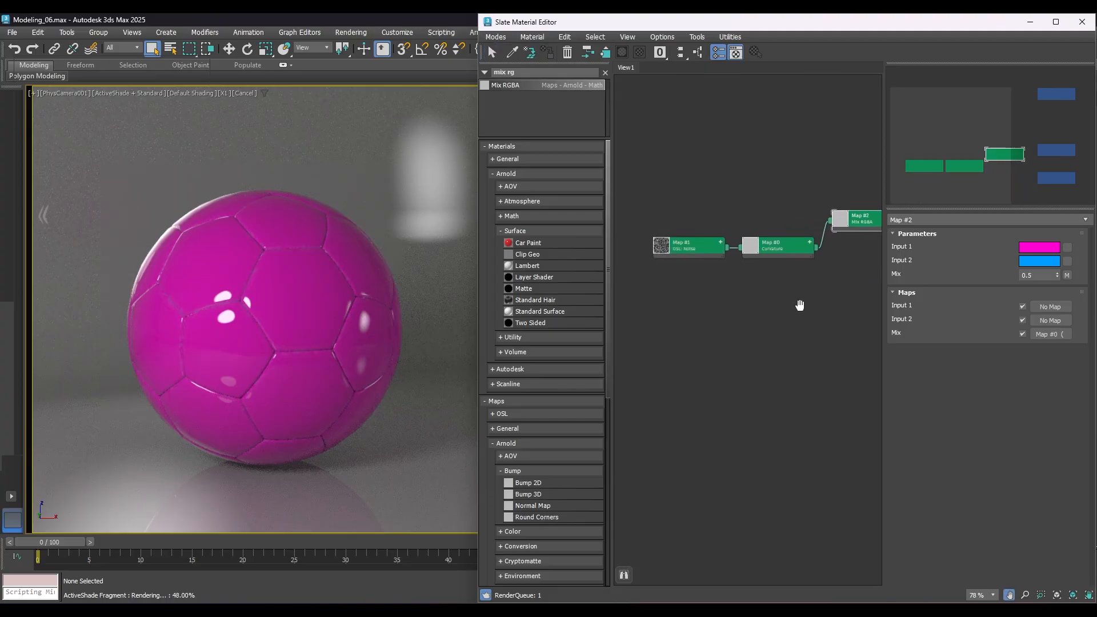
drag(688, 283, 710, 219)
middle_drag(797, 281, 739, 287)
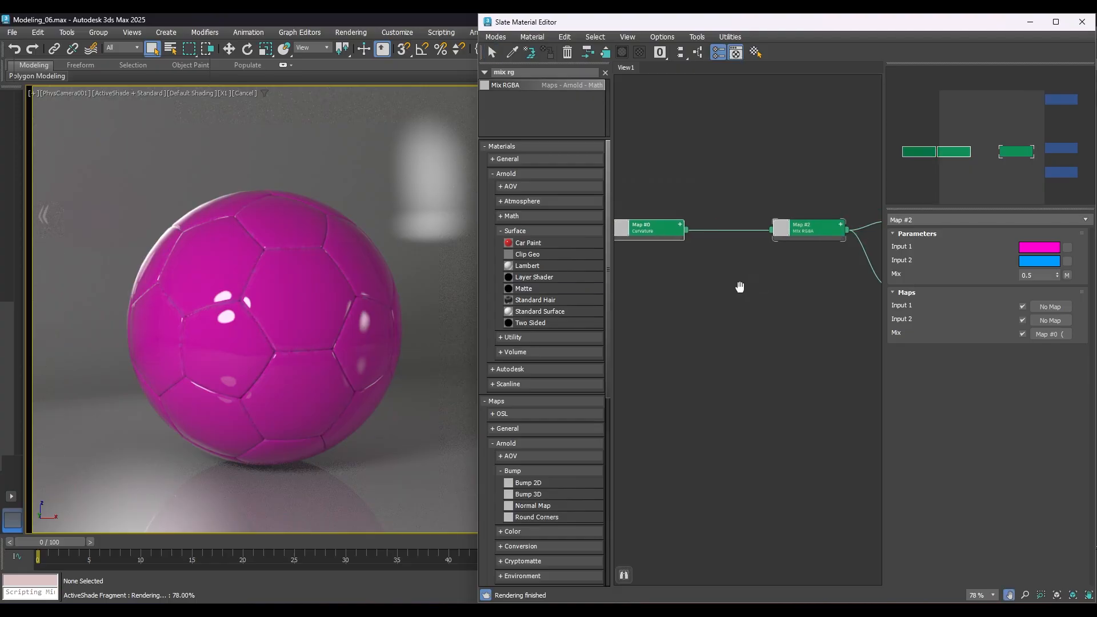
drag(817, 228, 807, 234)
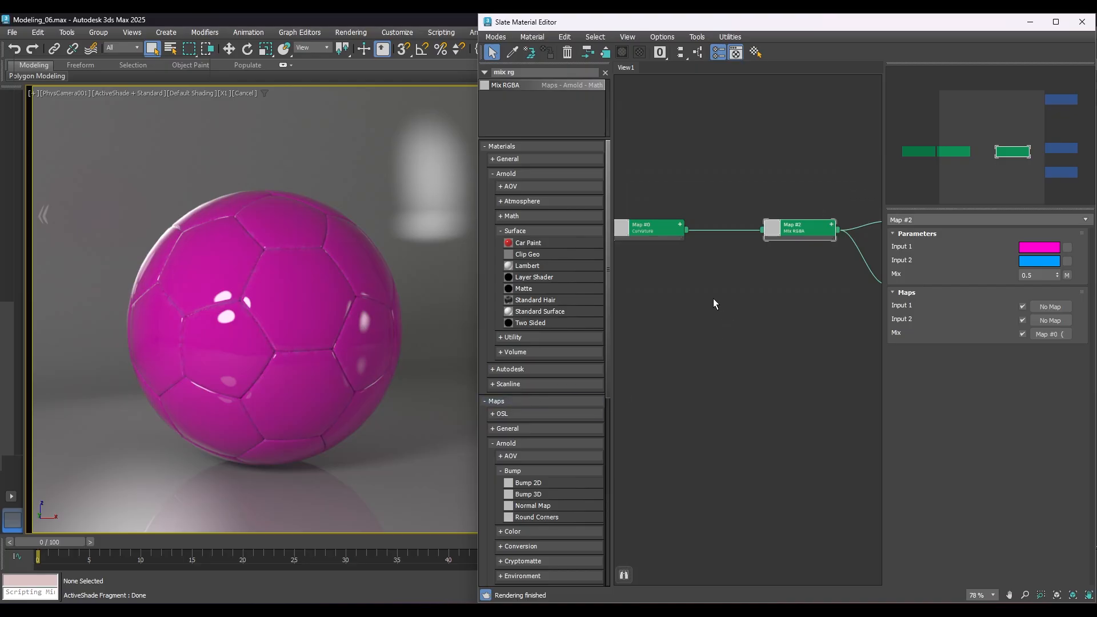
Step: Insert an OSL Lift/Gamma/Gain map between Curvature and Mix RGBA through its Input slot and collapse the node
click(496, 72)
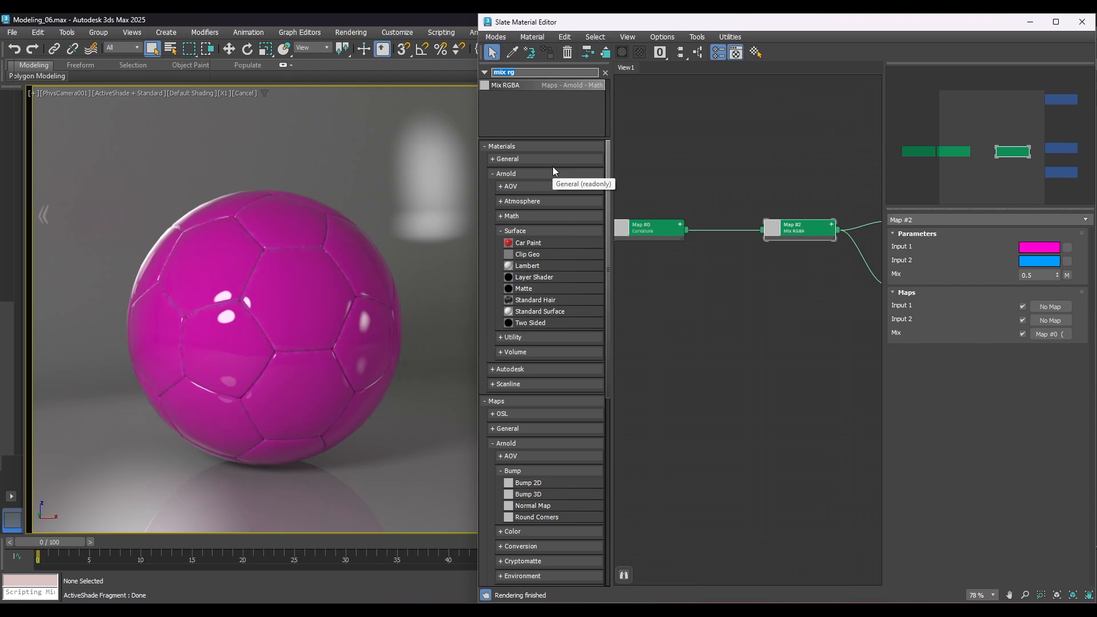
text(li)
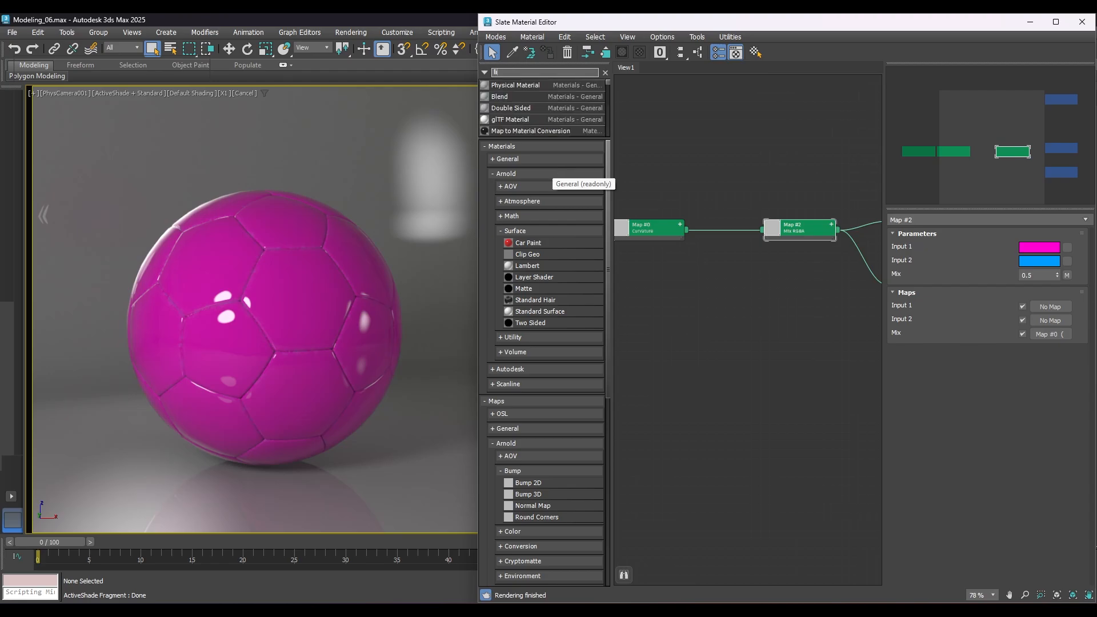
text(ft)
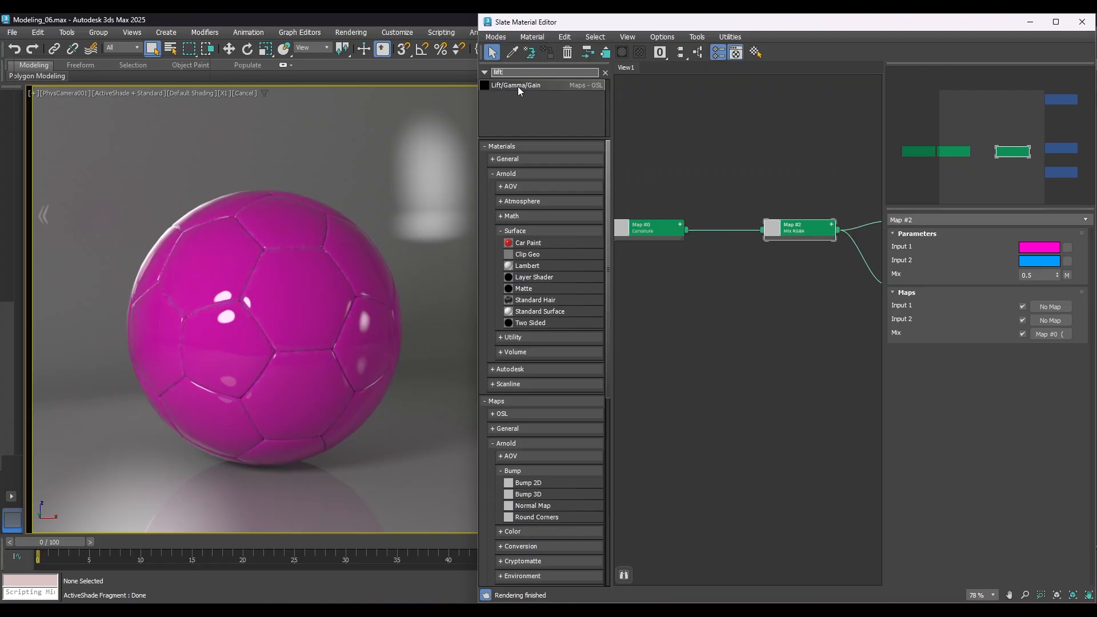
drag(520, 92, 715, 230)
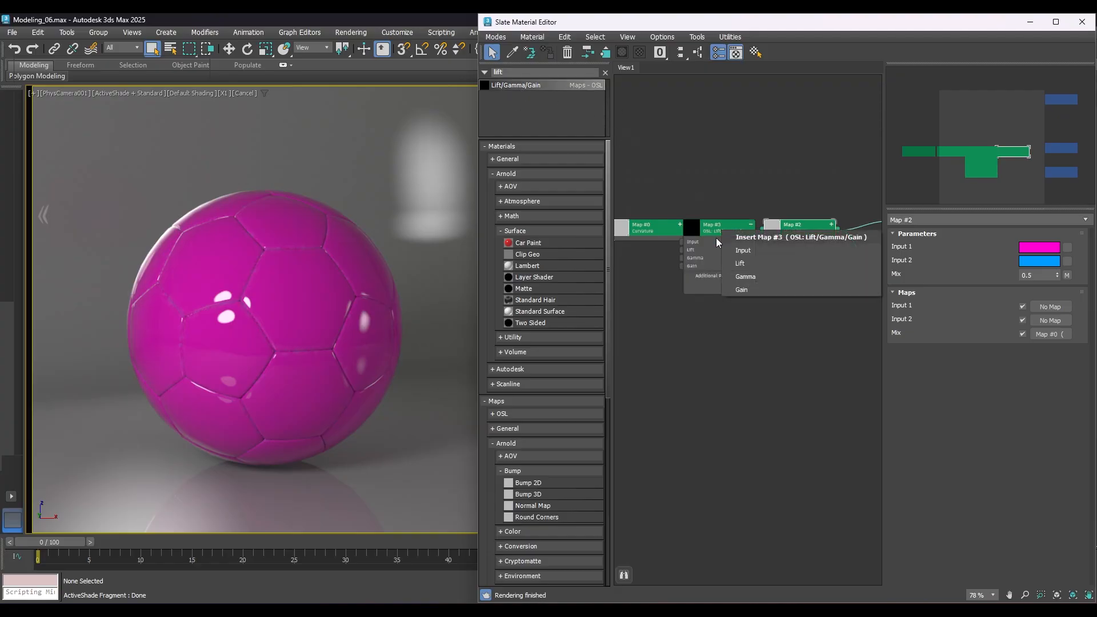
click(759, 251)
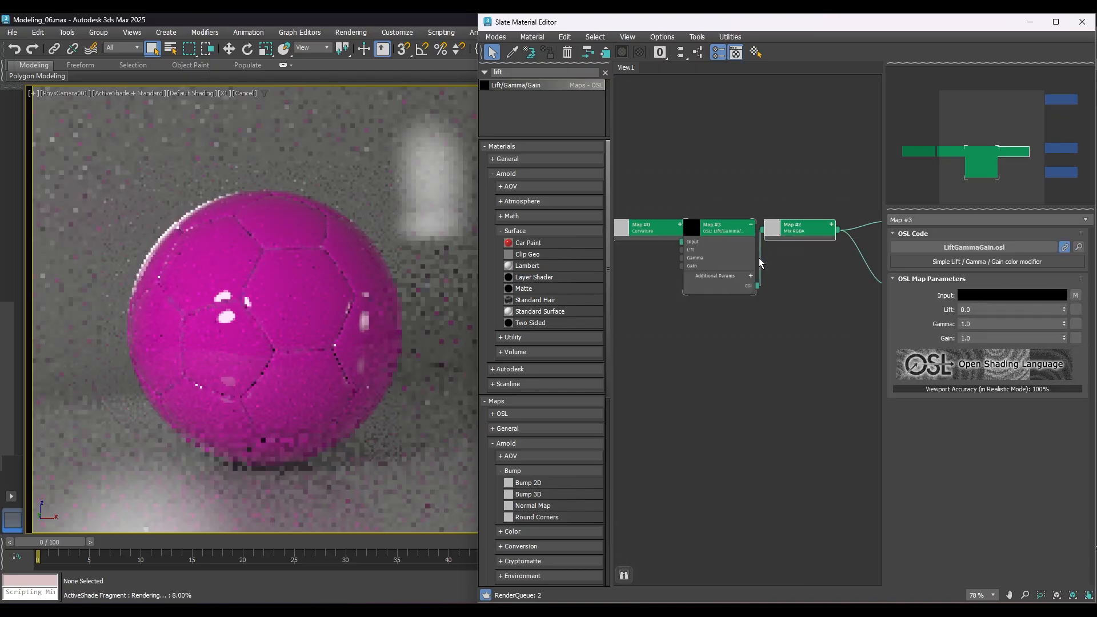
click(751, 226)
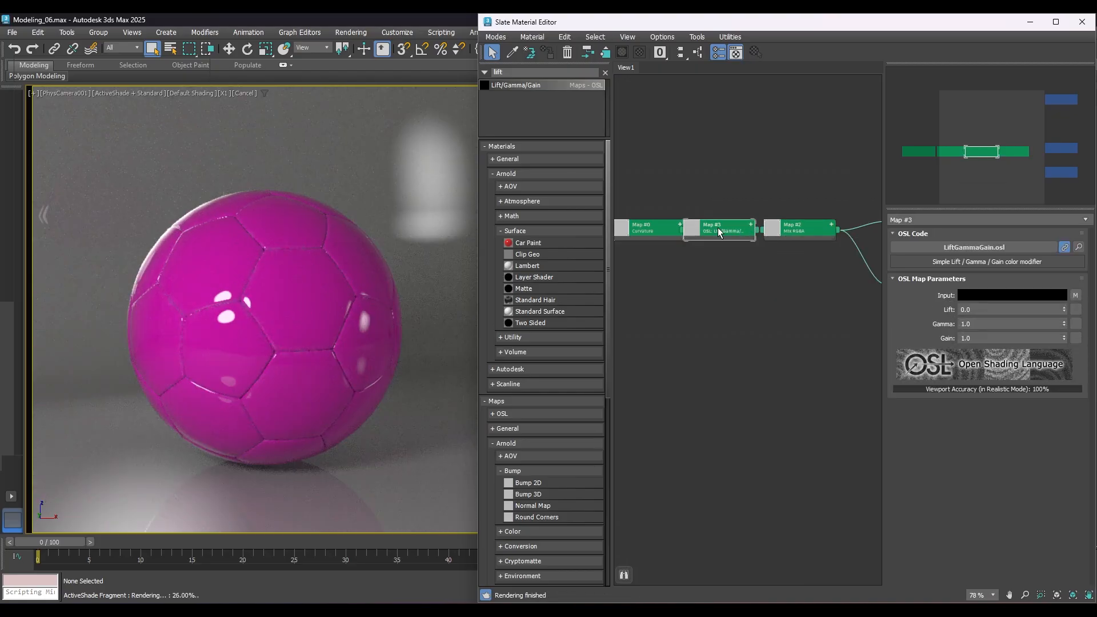
Step: Move the Noise and Curvature nodes away from the Lift/Gamma/Gain node so the chain is evenly spaced
scroll(673, 173, down, 3)
middle_drag(673, 174, 726, 173)
drag(647, 191, 704, 229)
drag(707, 215, 693, 212)
scroll(697, 217, up, 3)
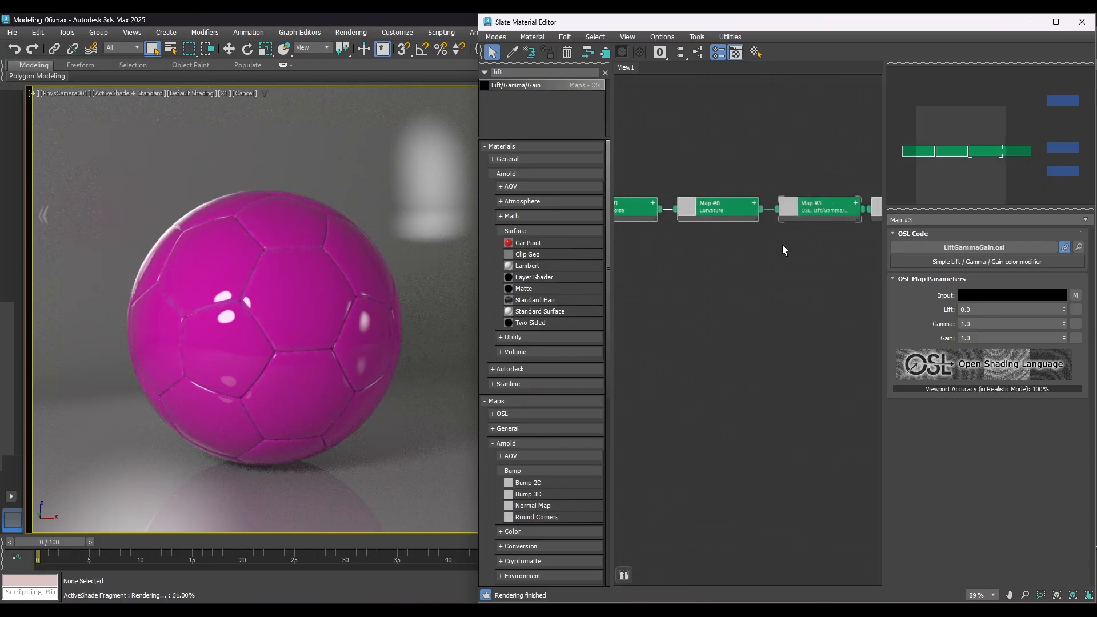
middle_drag(783, 246, 689, 227)
mouse_move(765, 262)
middle_down()
mouse_move(703, 264)
mouse_move(726, 247)
mouse_move(761, 260)
middle_up()
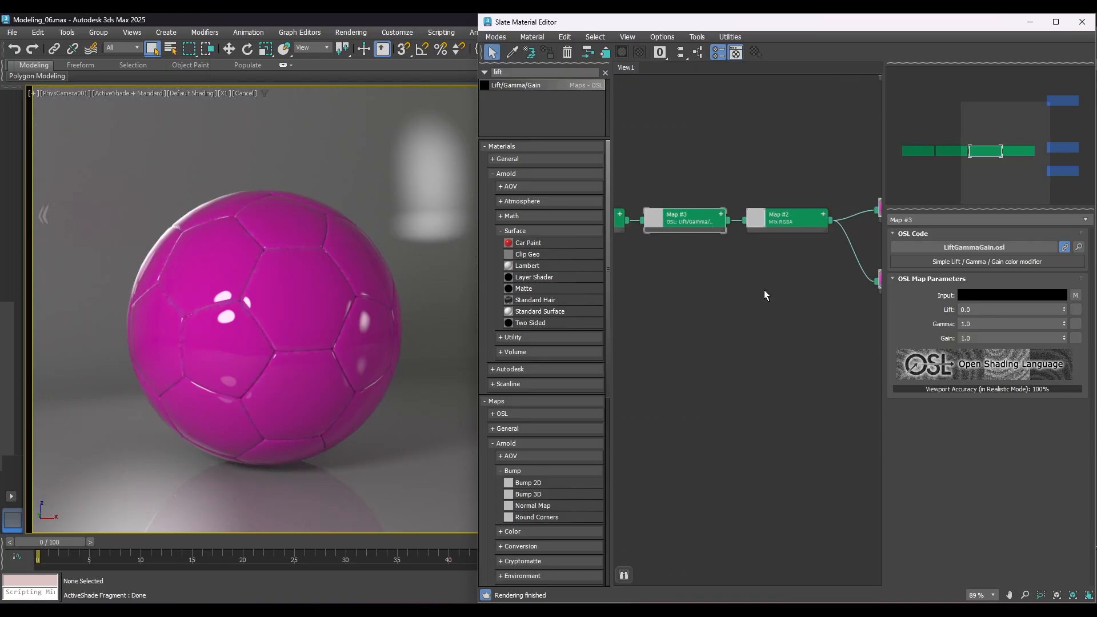
Step: Set the Lift/Gamma/Gain map's gain to 5.0
click(991, 339)
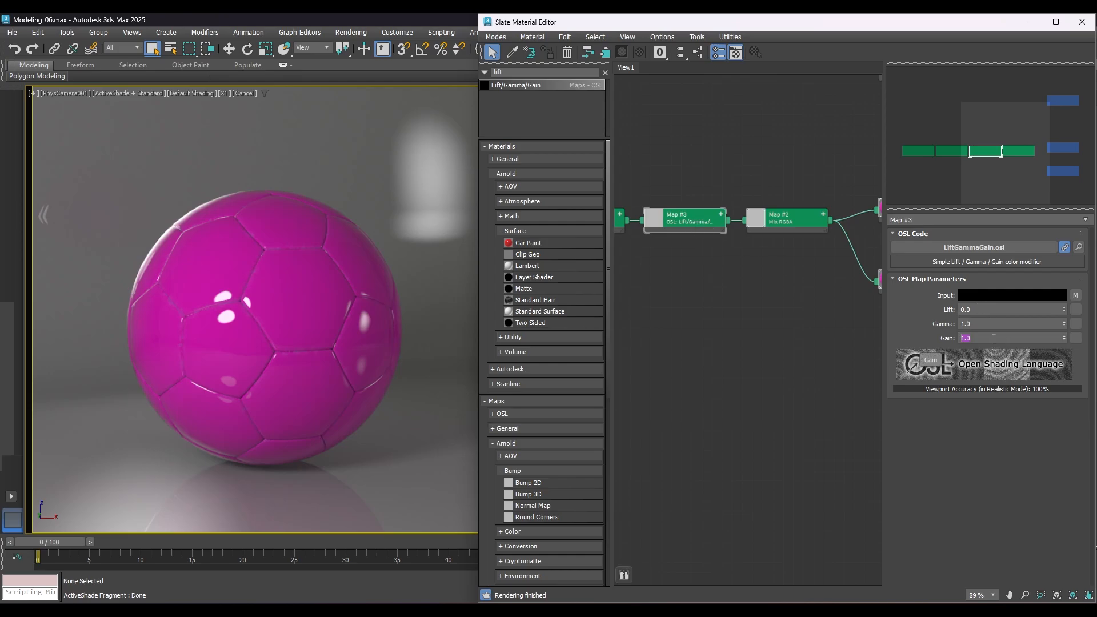
text(5)
key(Return)
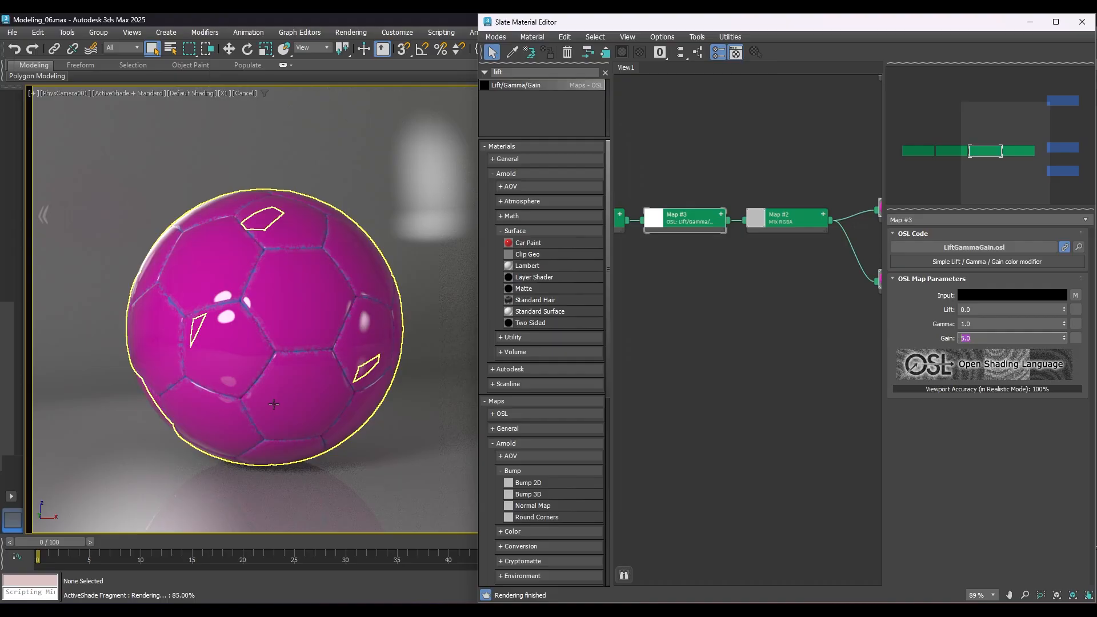
mouse_move(717, 339)
middle_down()
mouse_move(772, 336)
mouse_move(707, 339)
middle_up()
middle_drag(751, 333, 703, 339)
mouse_move(785, 334)
middle_down()
mouse_move(738, 328)
mouse_move(765, 327)
middle_up()
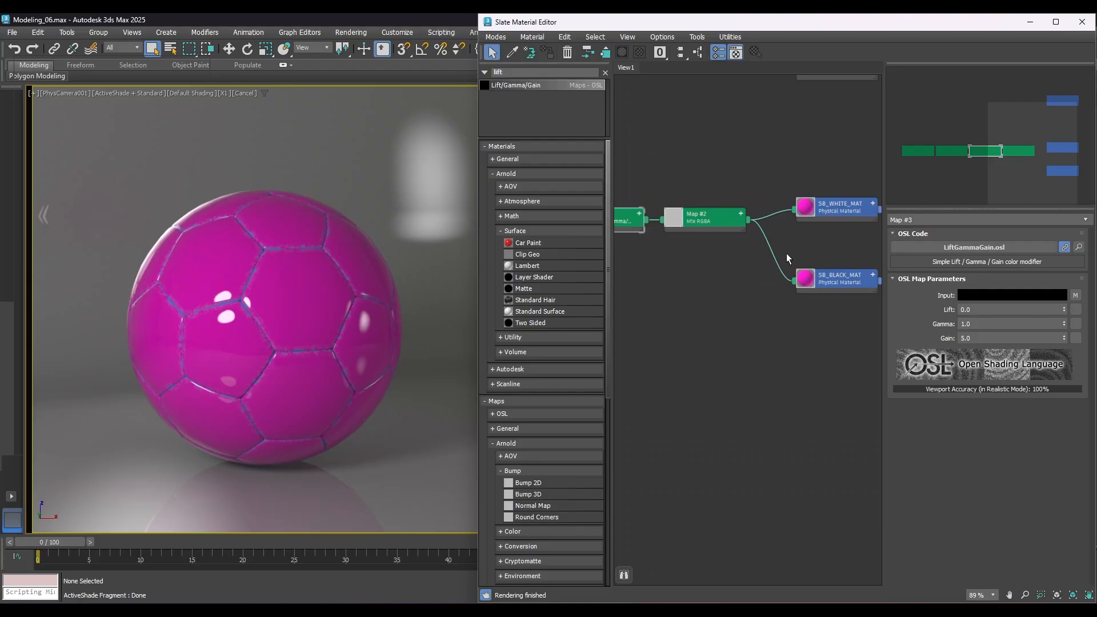
middle_drag(685, 295, 711, 295)
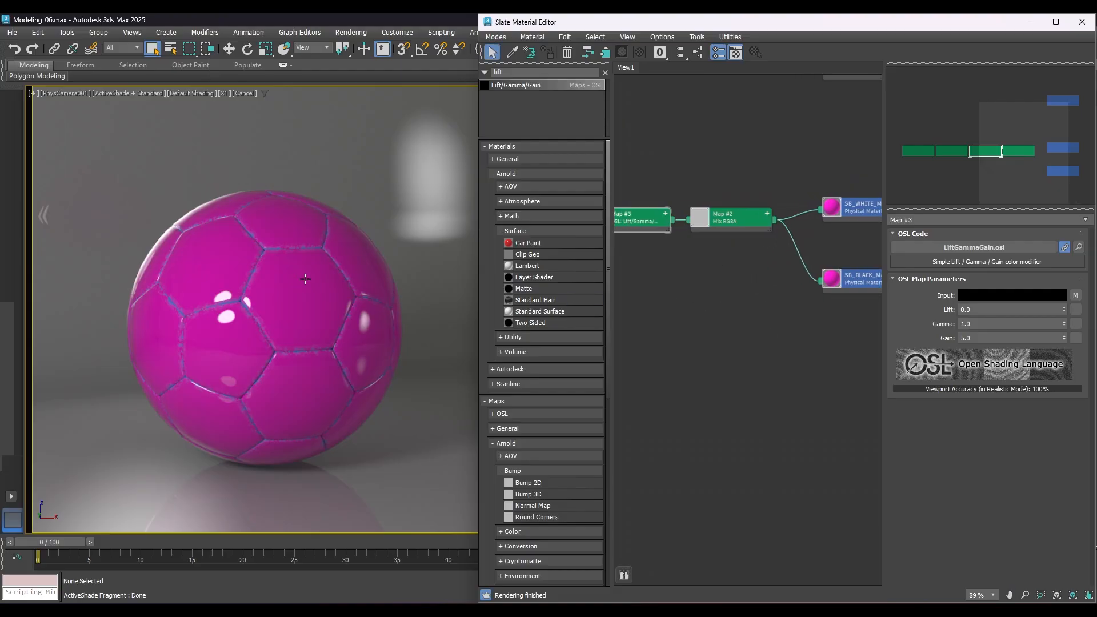
Step: Add an OSL Add (color) map, collapse it below the Lift/Gamma/Gain node and connect it to the Mix RGBA's Input 1
click(742, 219)
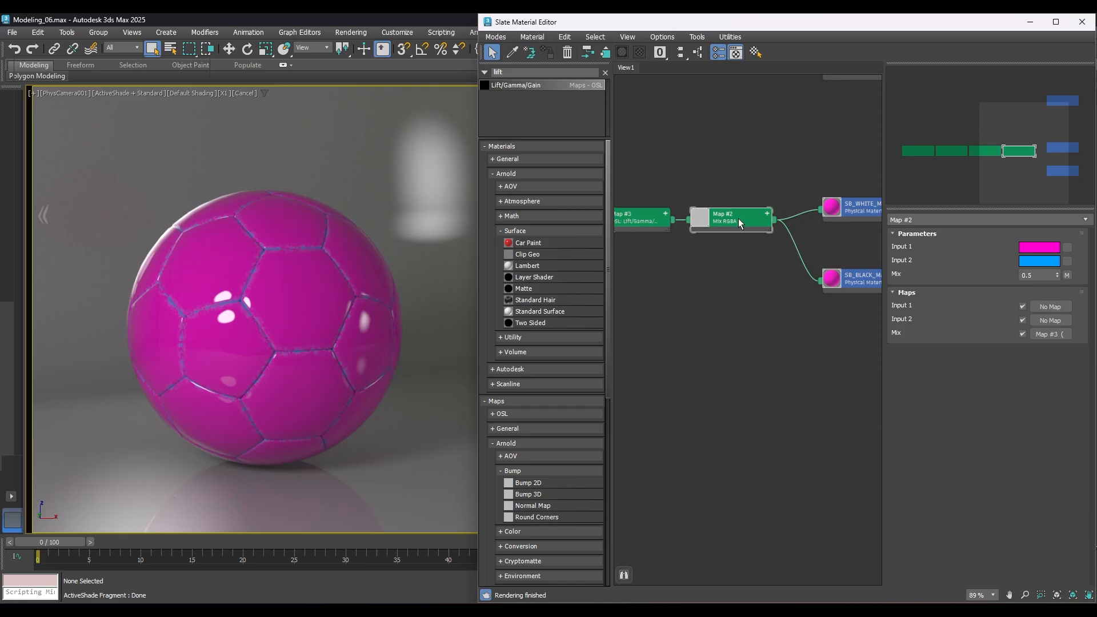
middle_drag(708, 280, 766, 284)
click(693, 262)
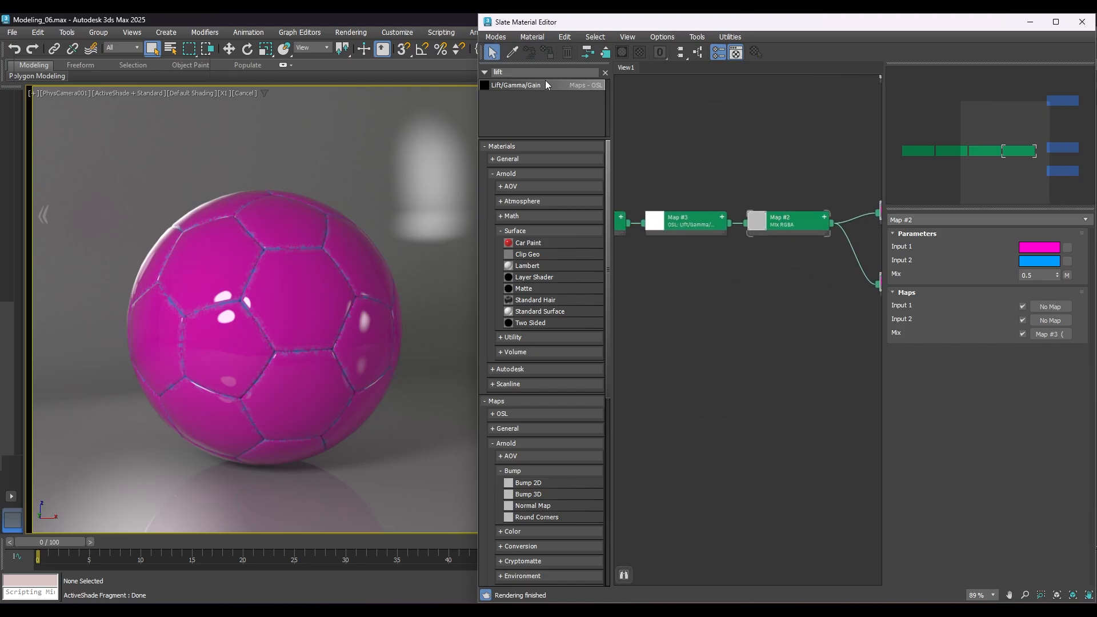
drag(537, 73, 459, 75)
text(add)
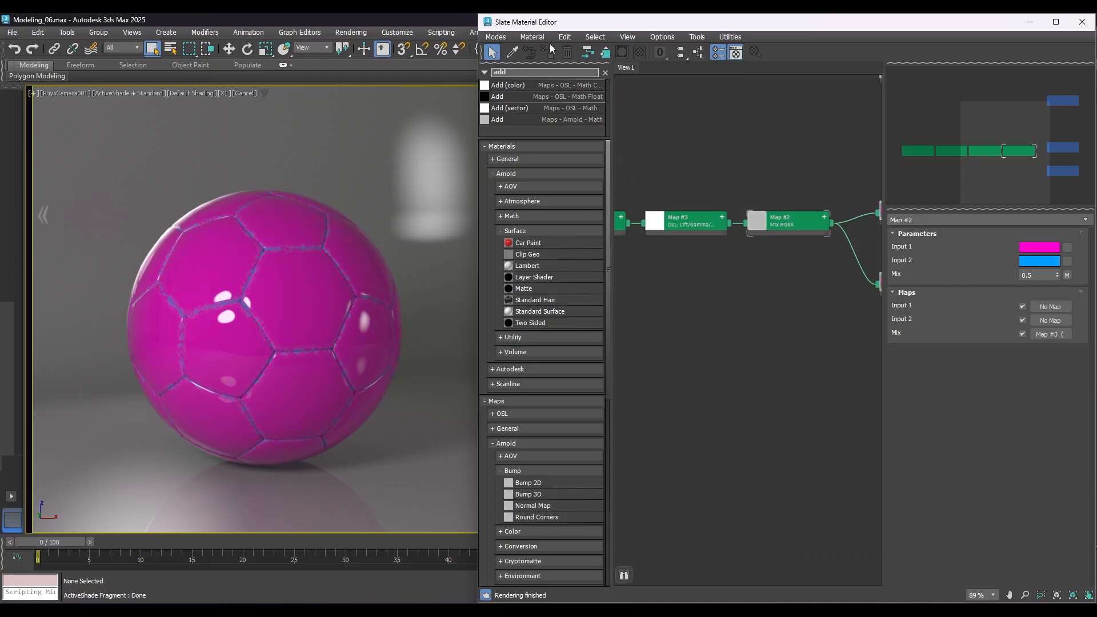
click(521, 86)
click(673, 243)
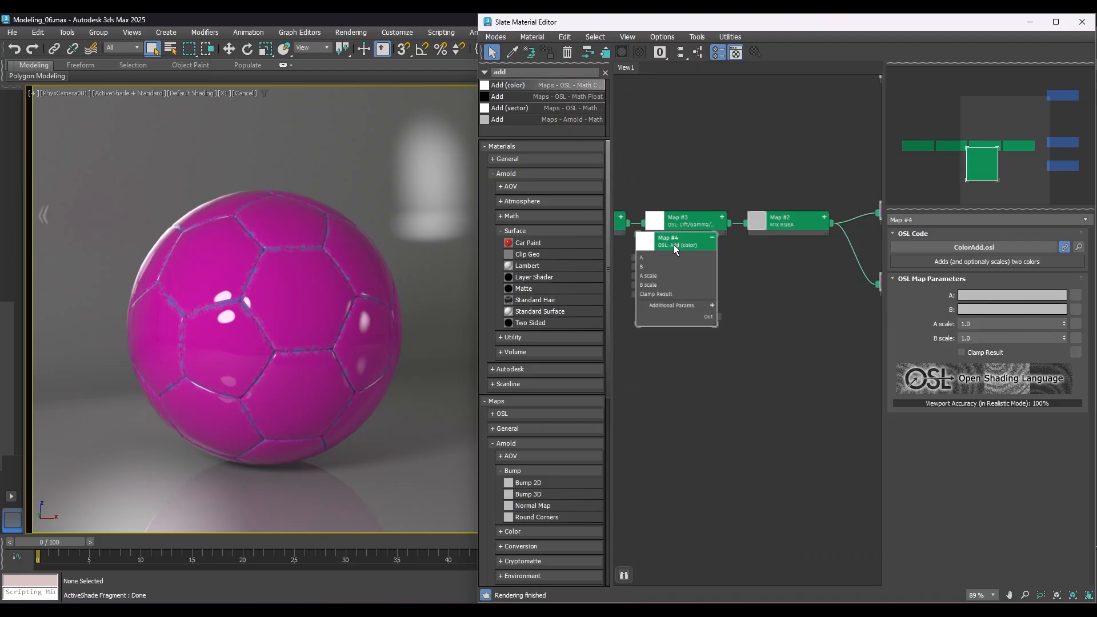
click(713, 237)
drag(691, 245, 745, 238)
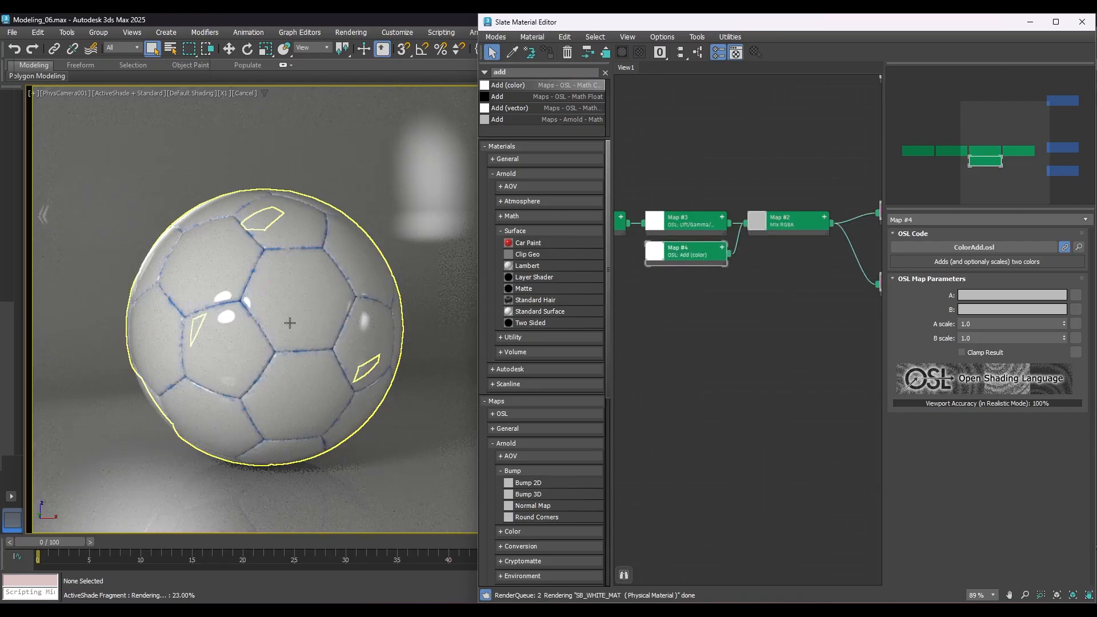
Step: Set color A of the Add (color) map to near-black, hex 0B0B0B
click(992, 296)
double_click(966, 250)
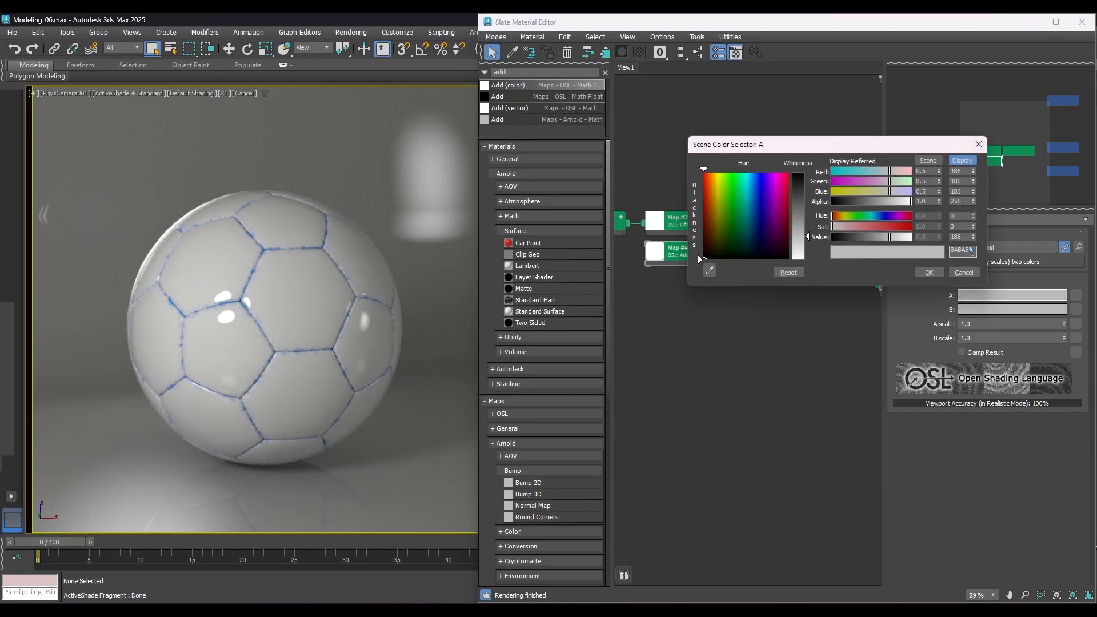
text(0b0b0b)
key(Return)
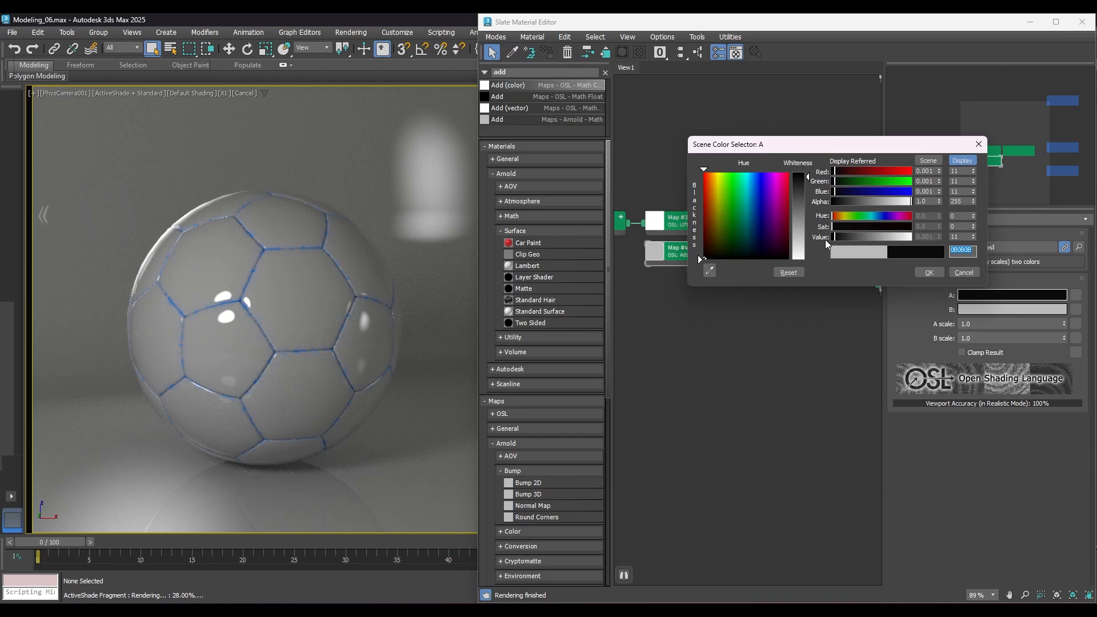
click(929, 273)
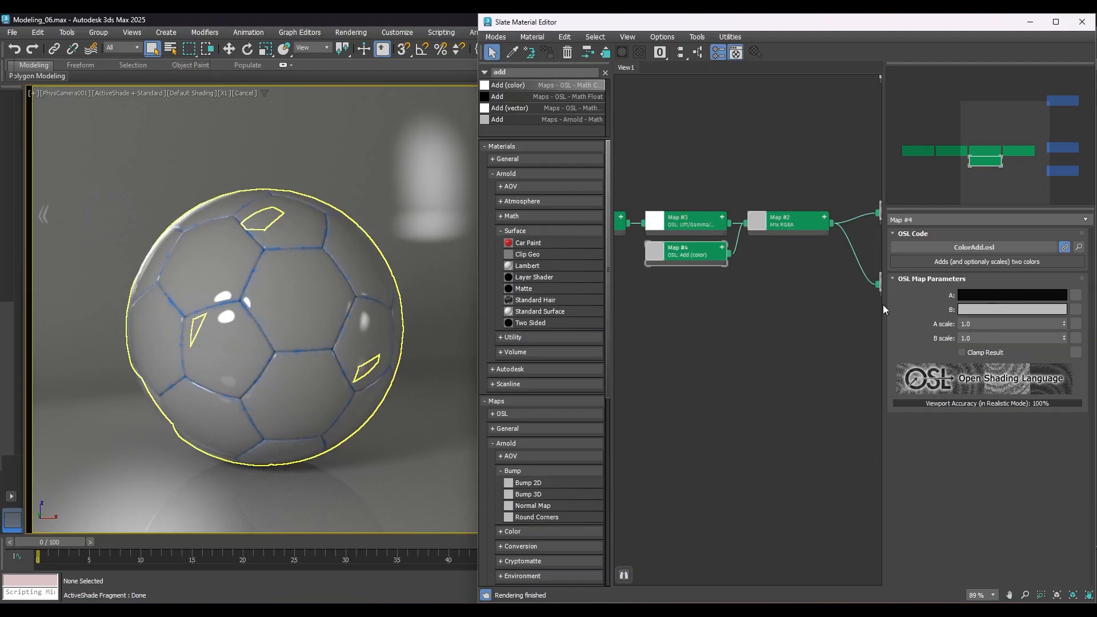
Step: Set the Add (color) map's B scale to 0
click(966, 339)
text(0)
key(Return)
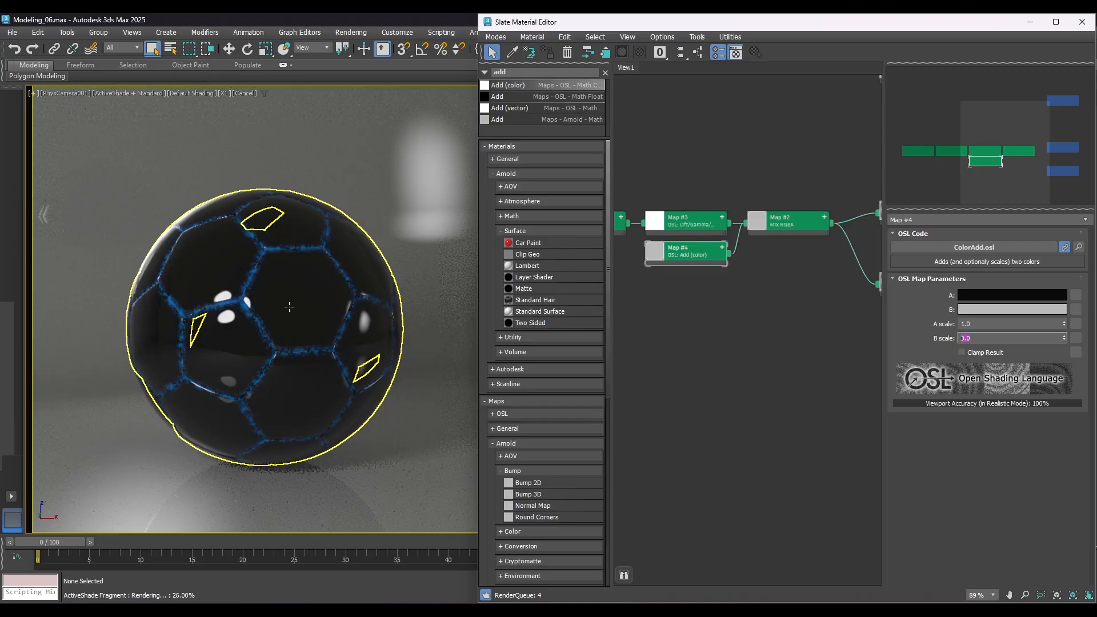
click(745, 324)
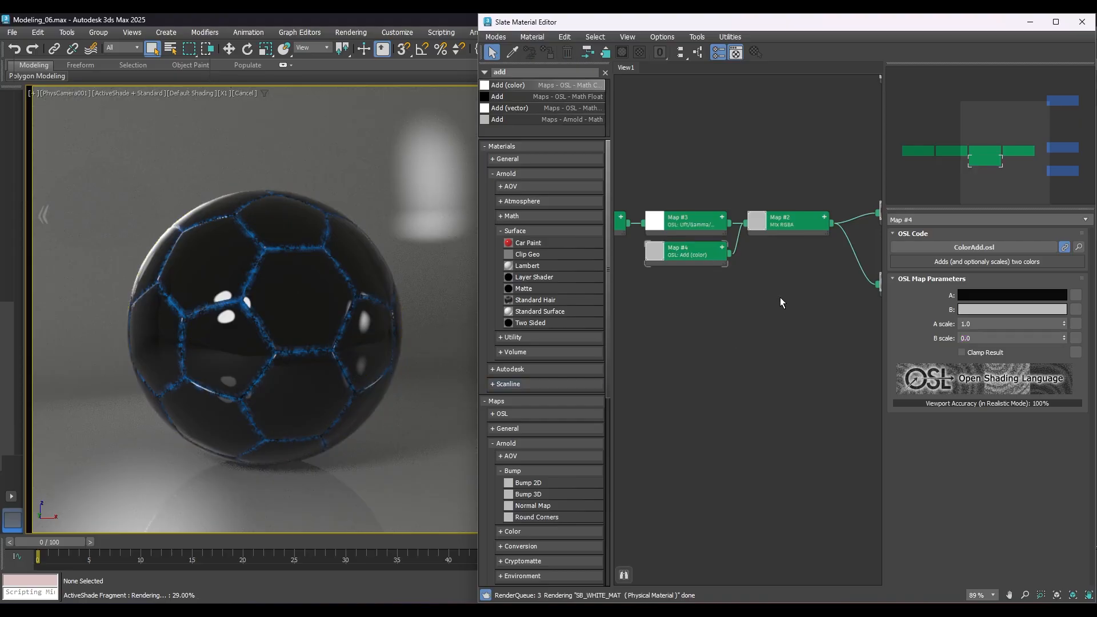
Step: Duplicate the Add (color) map below the original and connect the copy to the Mix RGBA map's Input 2
middle_drag(783, 302, 751, 313)
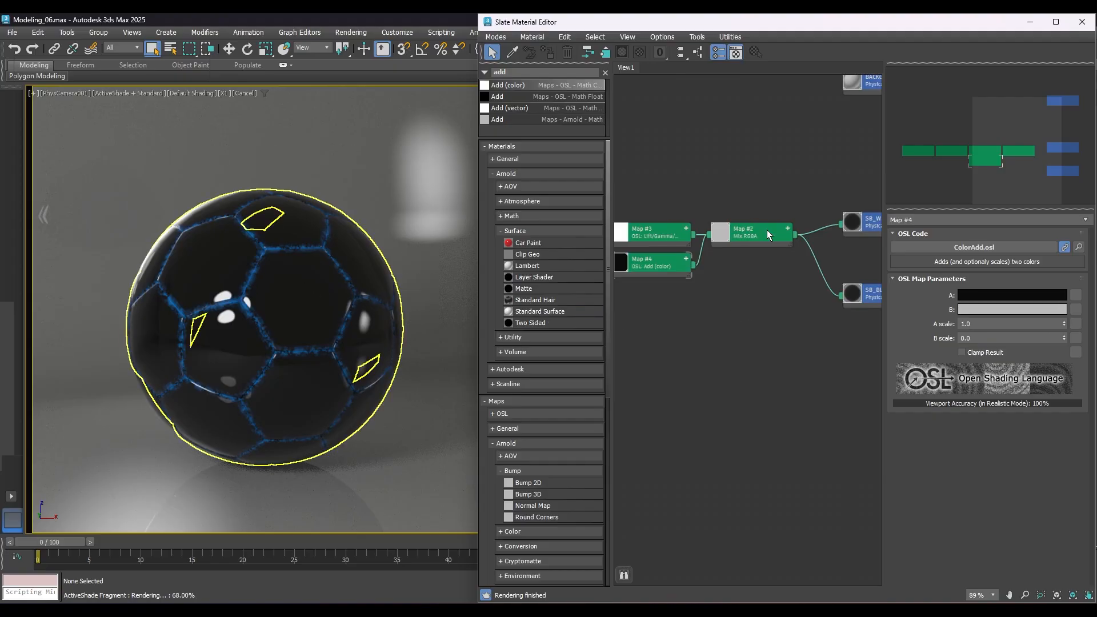
click(788, 229)
middle_drag(679, 282, 763, 277)
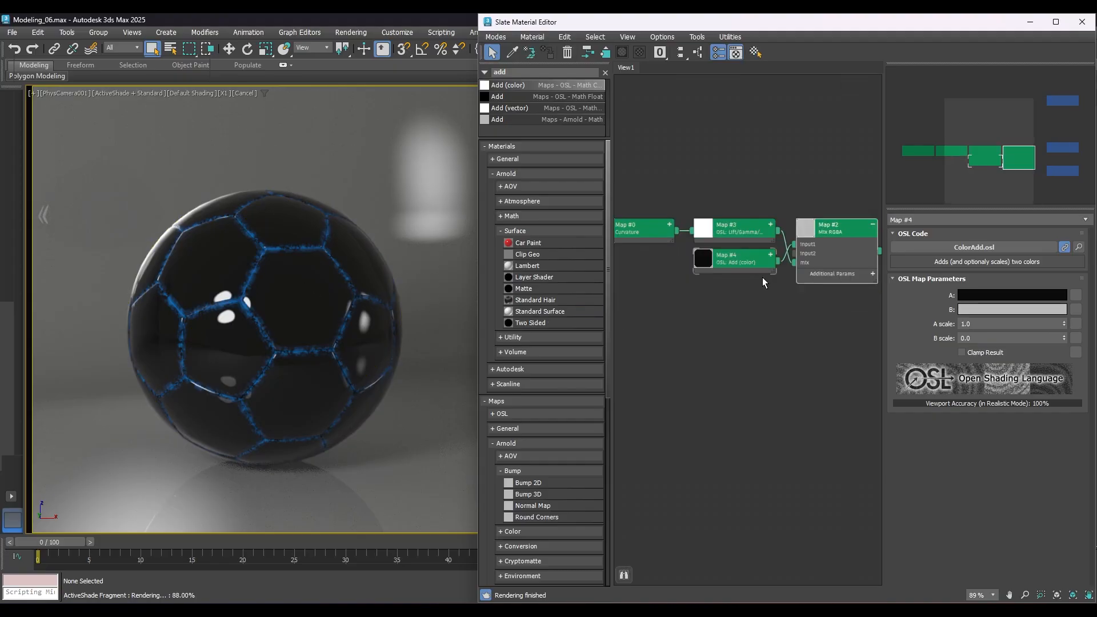
mouse_move(743, 262)
shift+mouse_down()
mouse_move(742, 292)
mouse_move(801, 254)
shift+mouse_up()
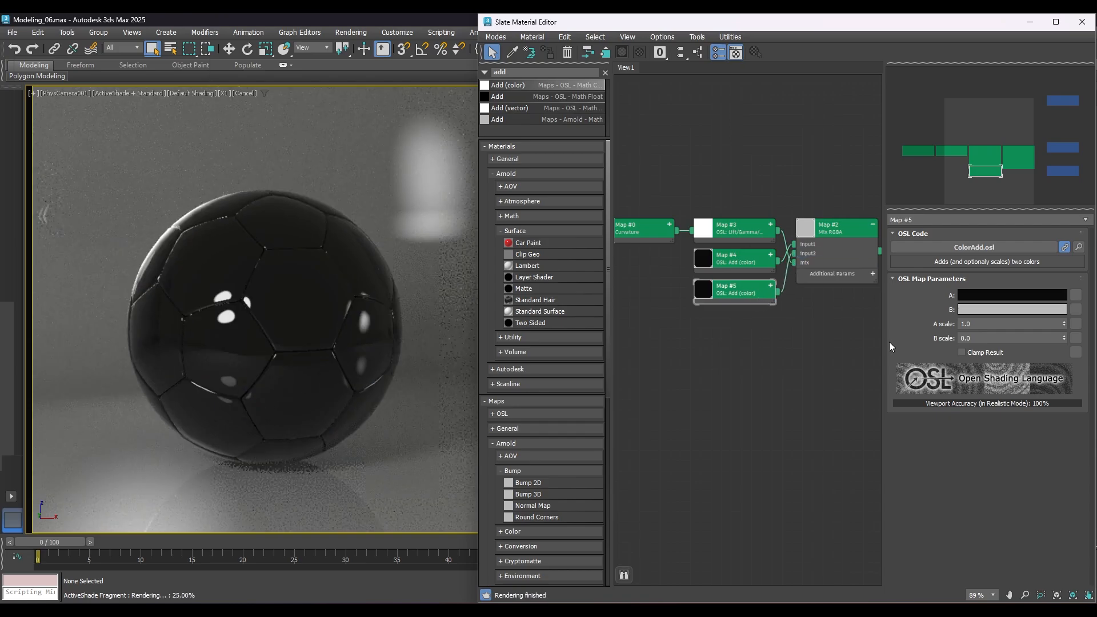
Step: Set the duplicated Add (color) map's A scale to 0 and B scale to 1
drag(980, 324, 912, 324)
text(0)
key(Tab)
text(1)
key(Return)
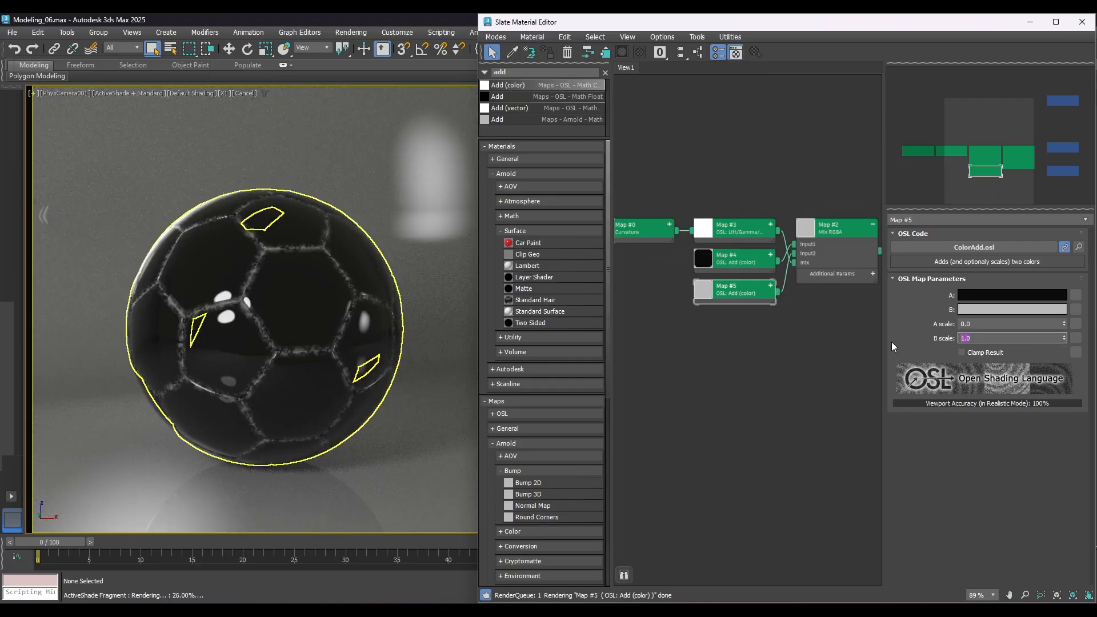
Step: Set color B of the duplicated Add (color) map to mid-grey, hex 898989
click(993, 310)
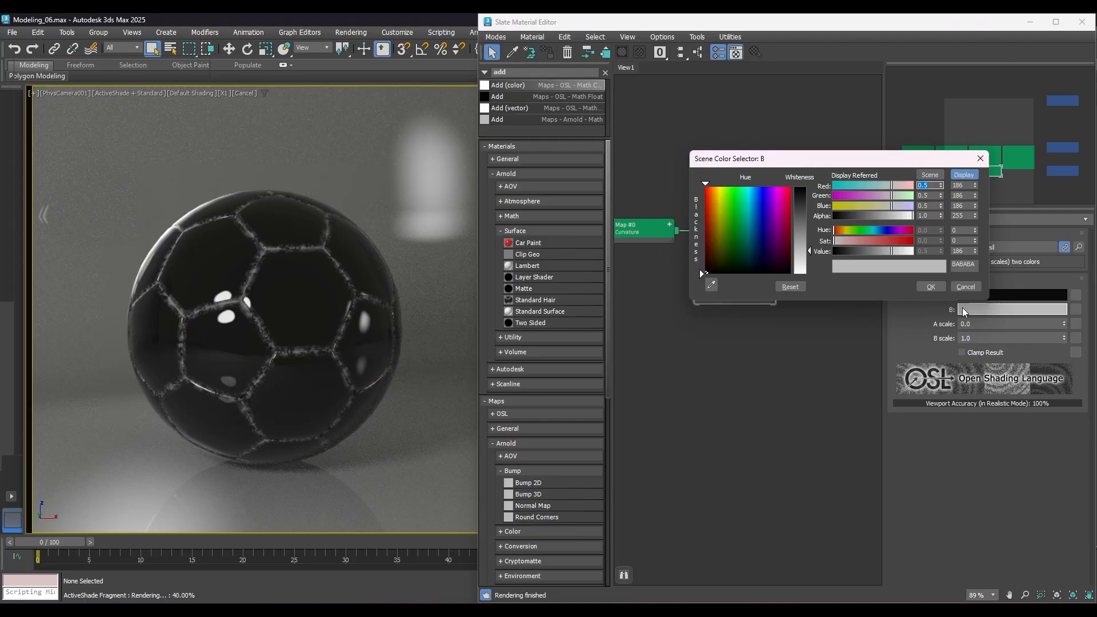
click(977, 264)
text(898989)
key(Return)
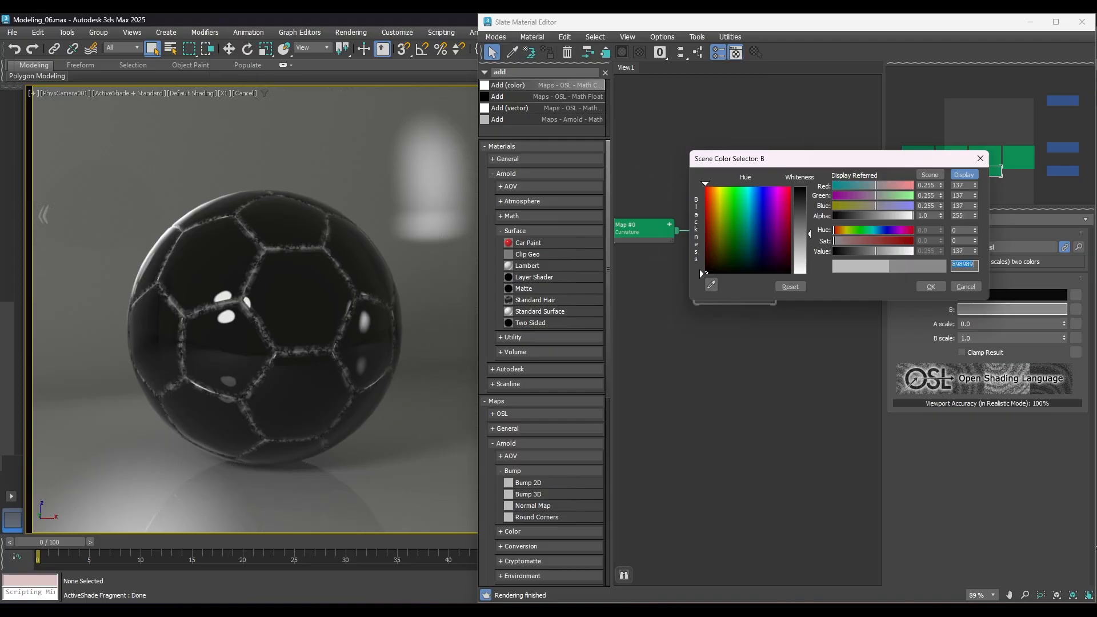
click(931, 287)
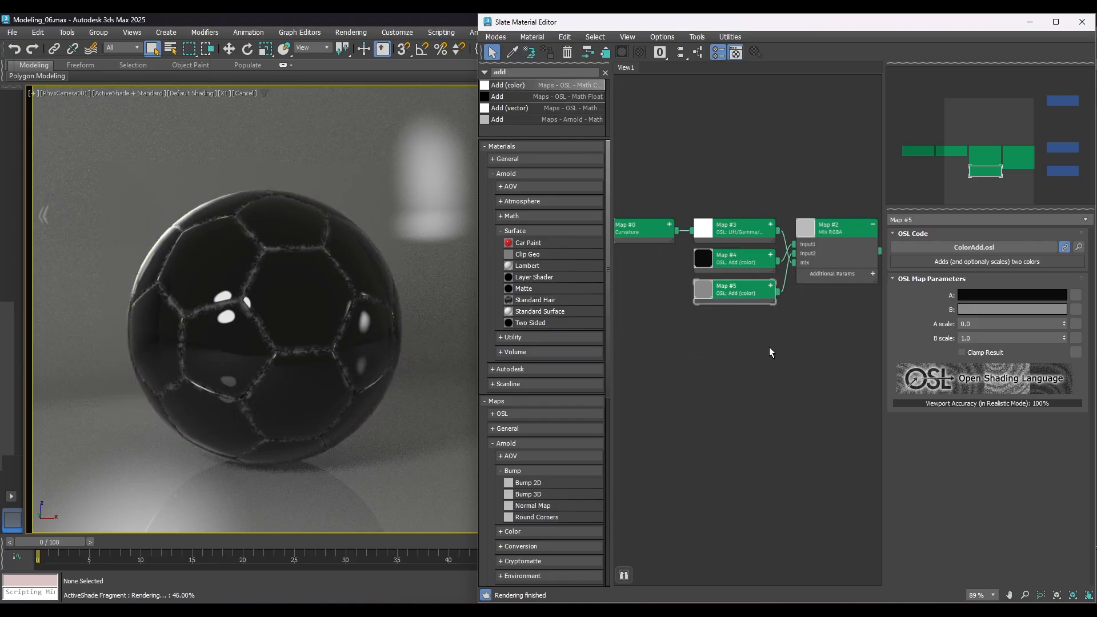
Step: Duplicate the whole map network above the original, connect the copied Mix RGBA to SB_WHITE_MAT and line that material up with it
middle_drag(761, 361, 695, 358)
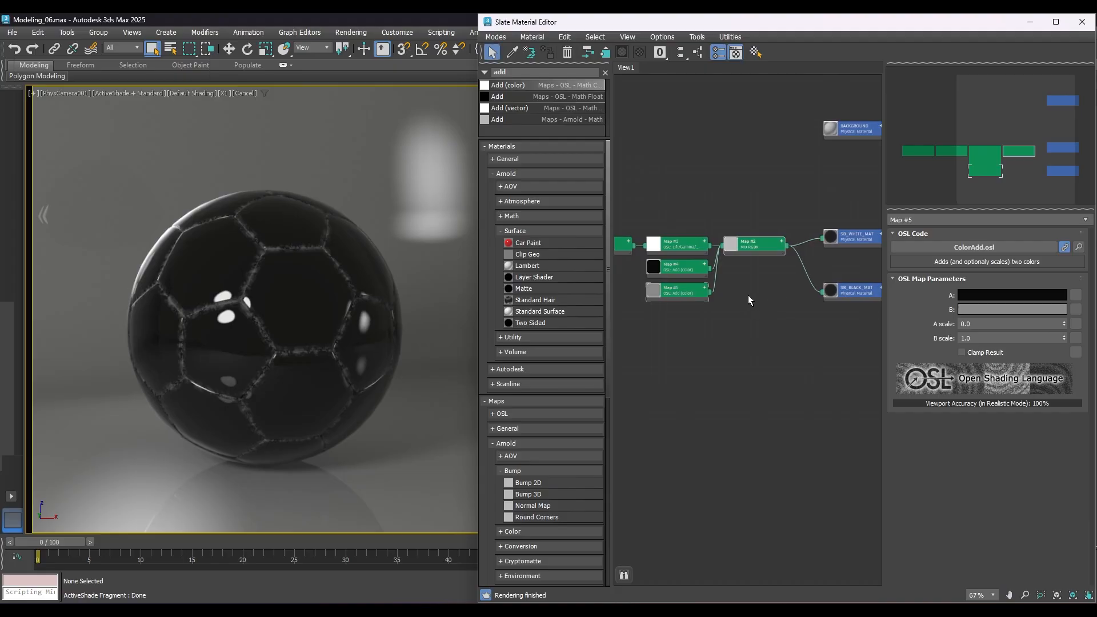
scroll(750, 295, down, 1)
middle_drag(750, 296, 791, 289)
middle_drag(683, 311, 717, 311)
drag(639, 313, 823, 215)
middle_drag(841, 258, 767, 252)
mouse_move(752, 239)
mouse_down()
mouse_move(753, 273)
mouse_move(743, 201)
mouse_move(813, 228)
mouse_move(811, 244)
mouse_up()
double_click(754, 206)
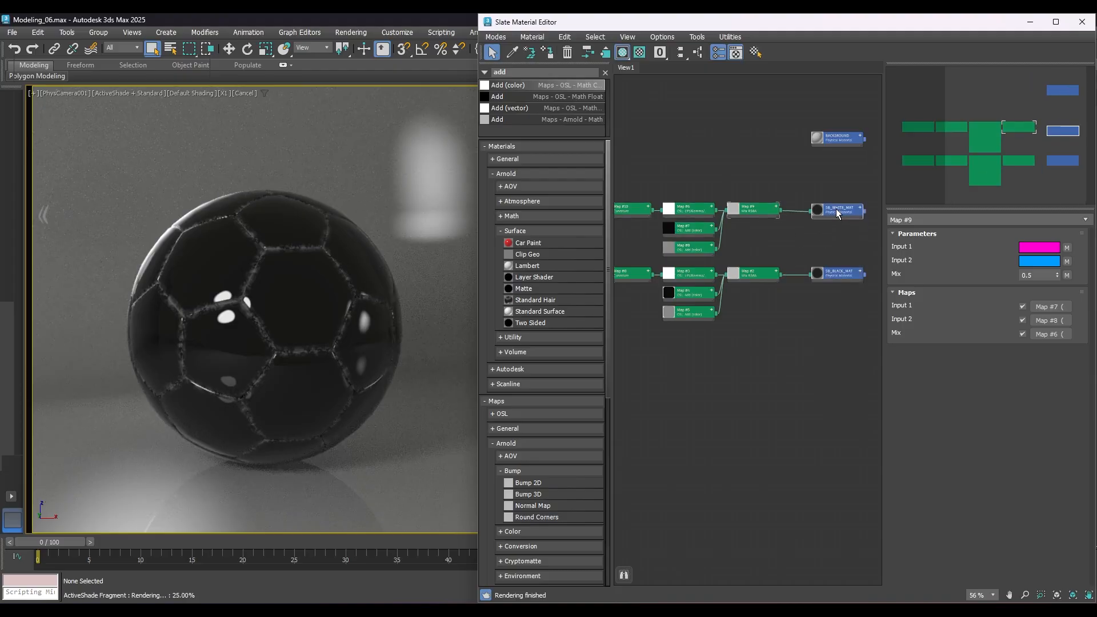
drag(837, 208, 836, 207)
Step: Open the upper network's first Add (color) map and move the SB_BLACK_MAT network further down, away from it
middle_drag(743, 246, 827, 251)
scroll(784, 238, up, 4)
click(765, 232)
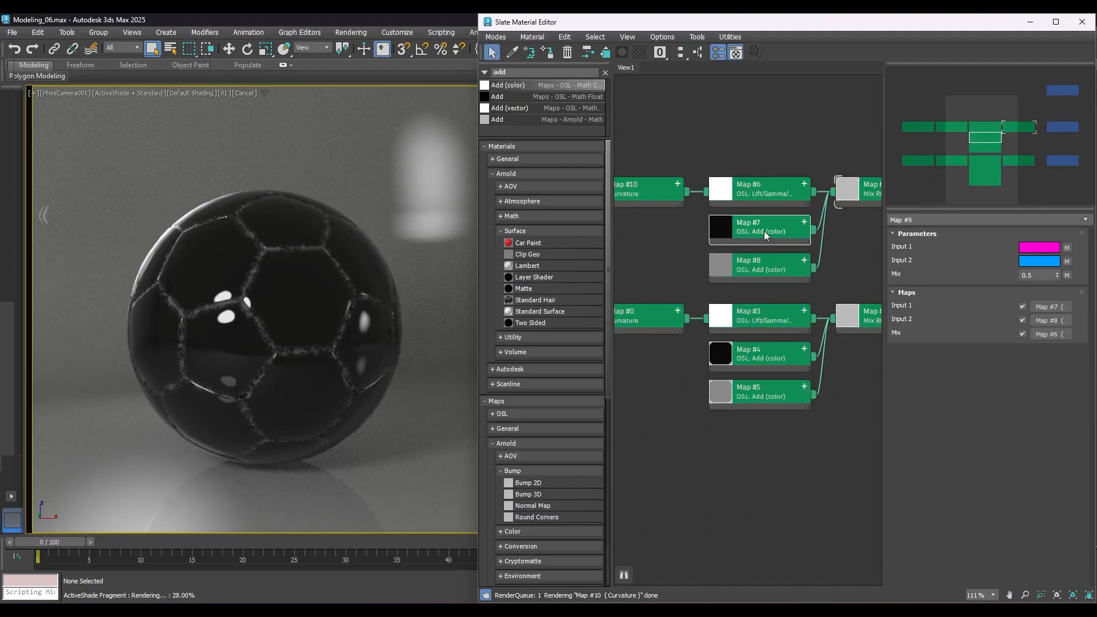
double_click(763, 231)
scroll(754, 228, down, 8)
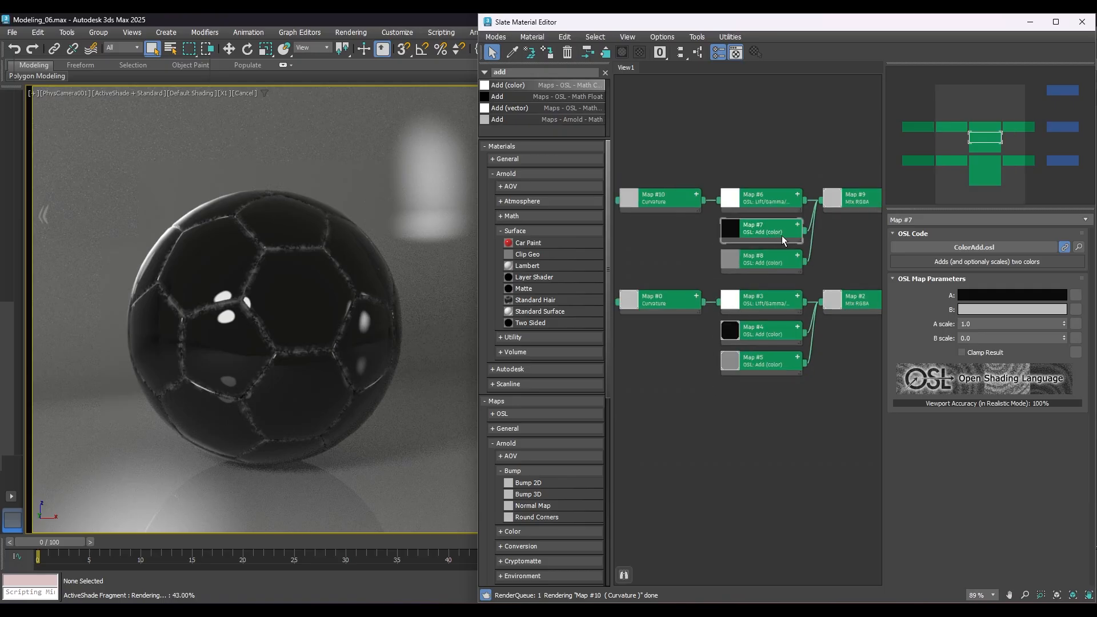
middle_drag(743, 251, 751, 237)
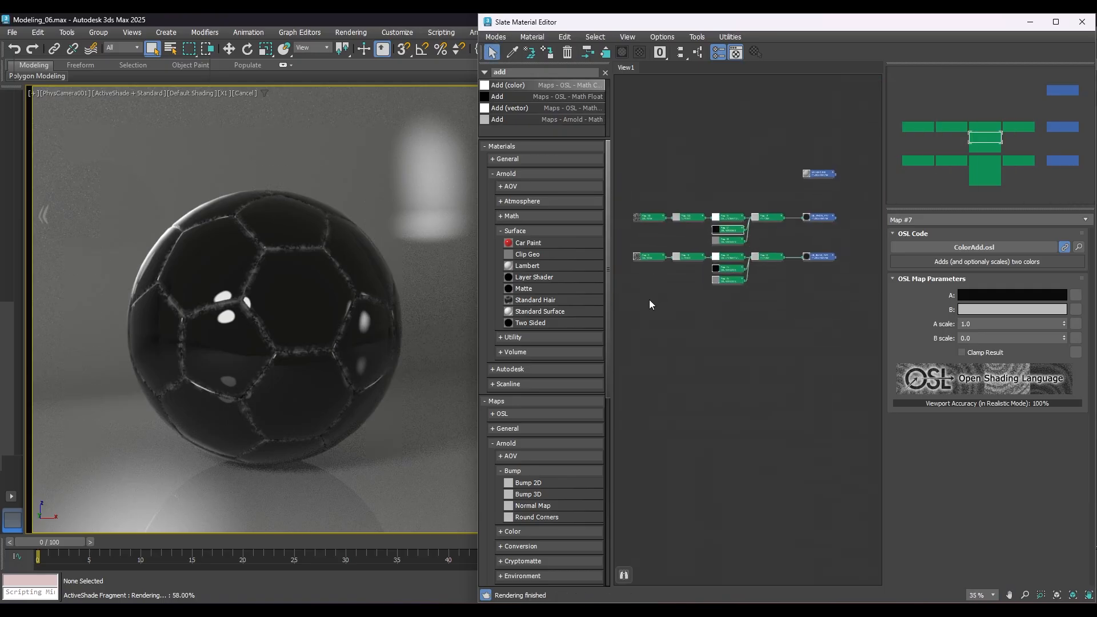
drag(627, 308, 816, 306)
click(816, 307)
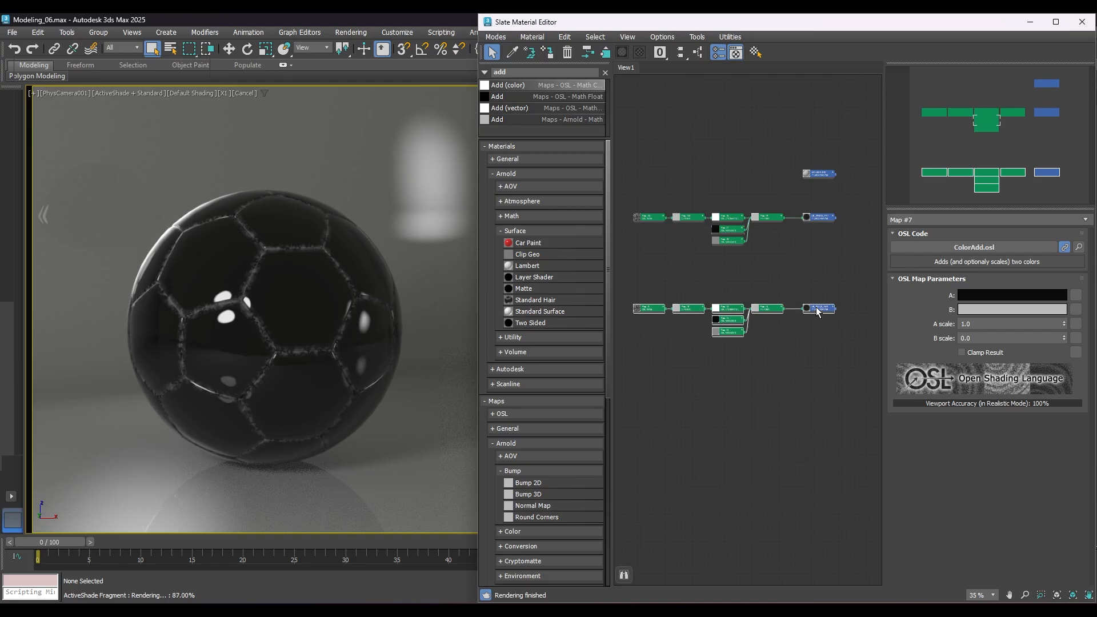
Step: Set color A of the white network's first Add (color) map to near-white, hex F7F7F7
click(813, 296)
scroll(823, 310, up, 11)
scroll(811, 291, down, 1)
scroll(809, 303, down, 6)
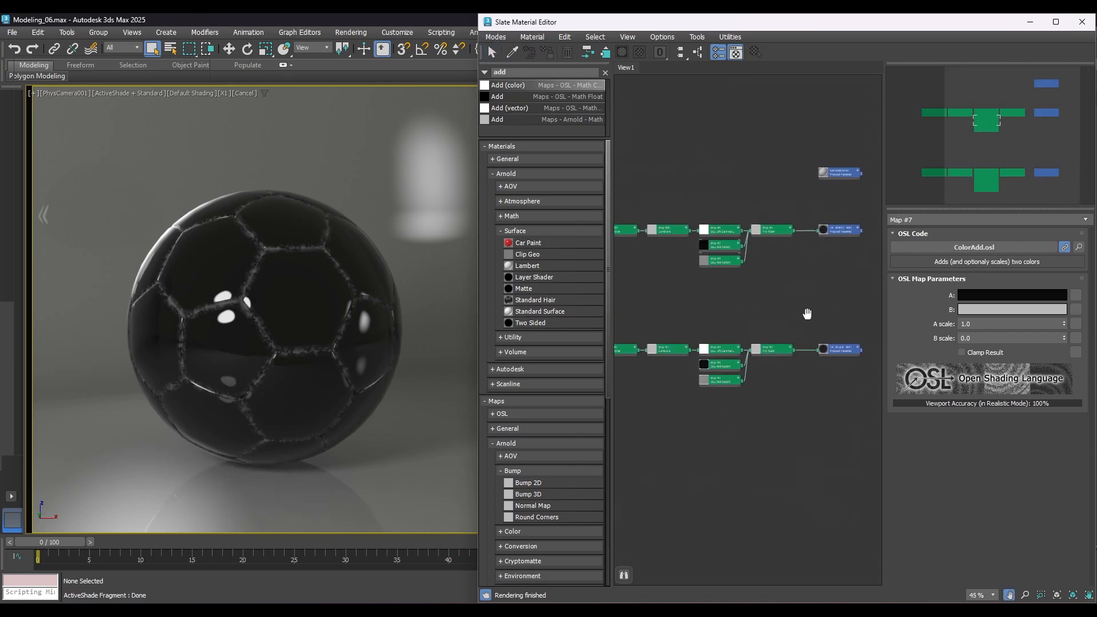
scroll(838, 228, up, 5)
middle_drag(734, 287, 852, 290)
scroll(733, 269, up, 2)
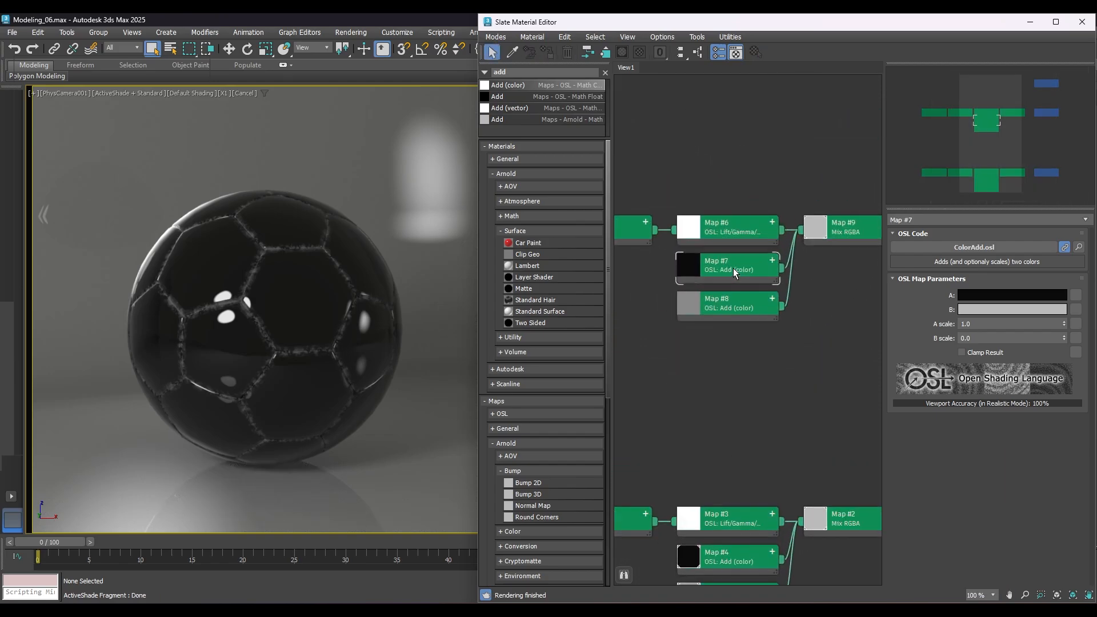
click(734, 269)
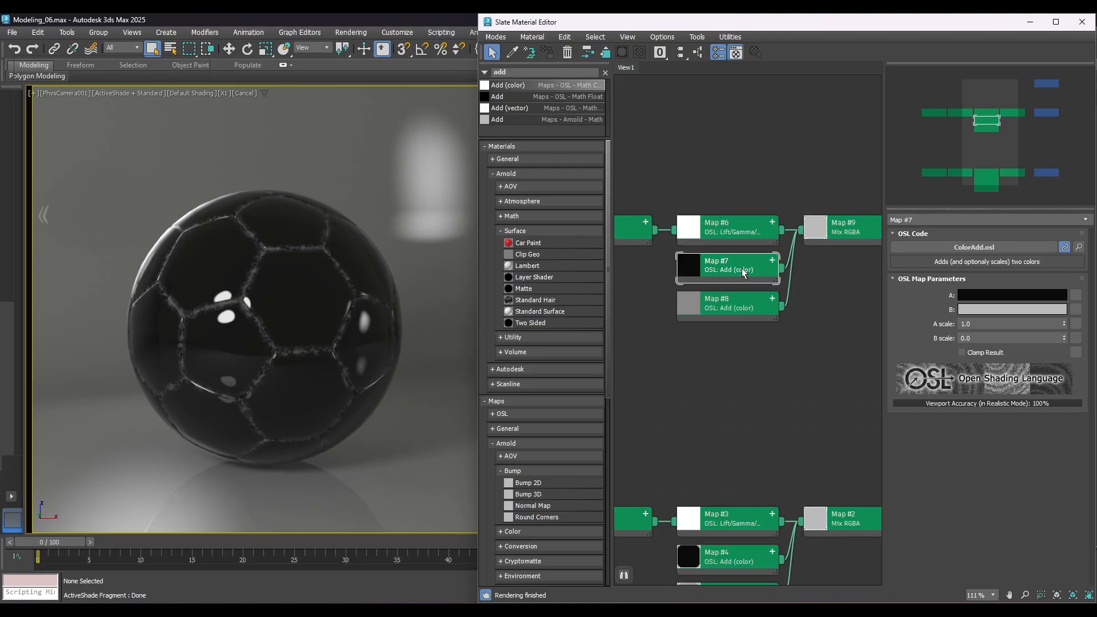
click(999, 298)
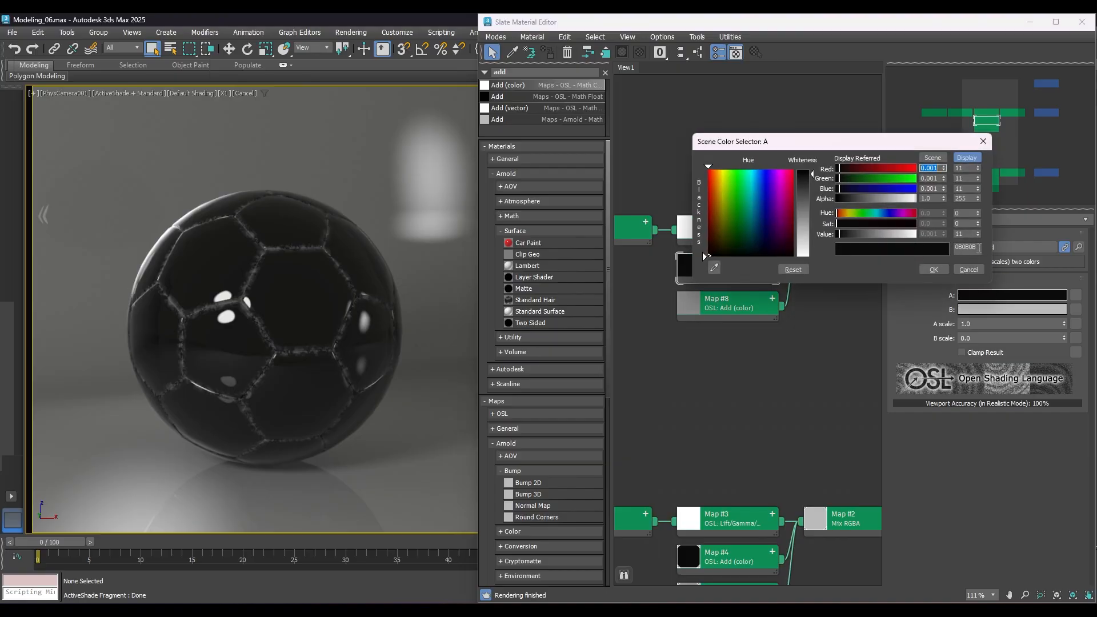
double_click(975, 247)
text(f7f7f7)
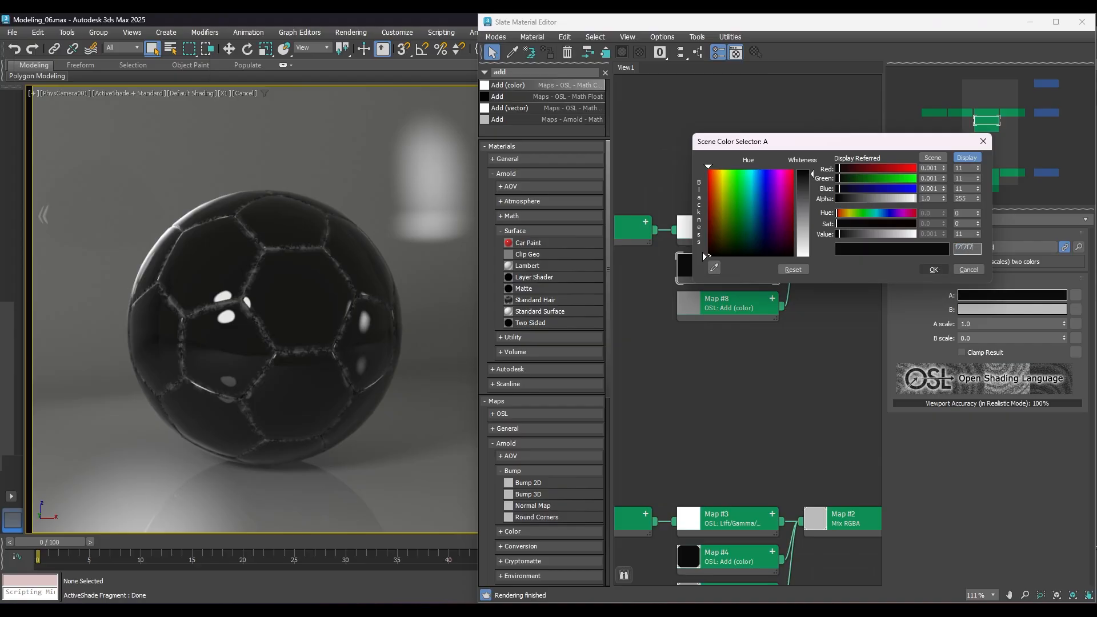
key(Return)
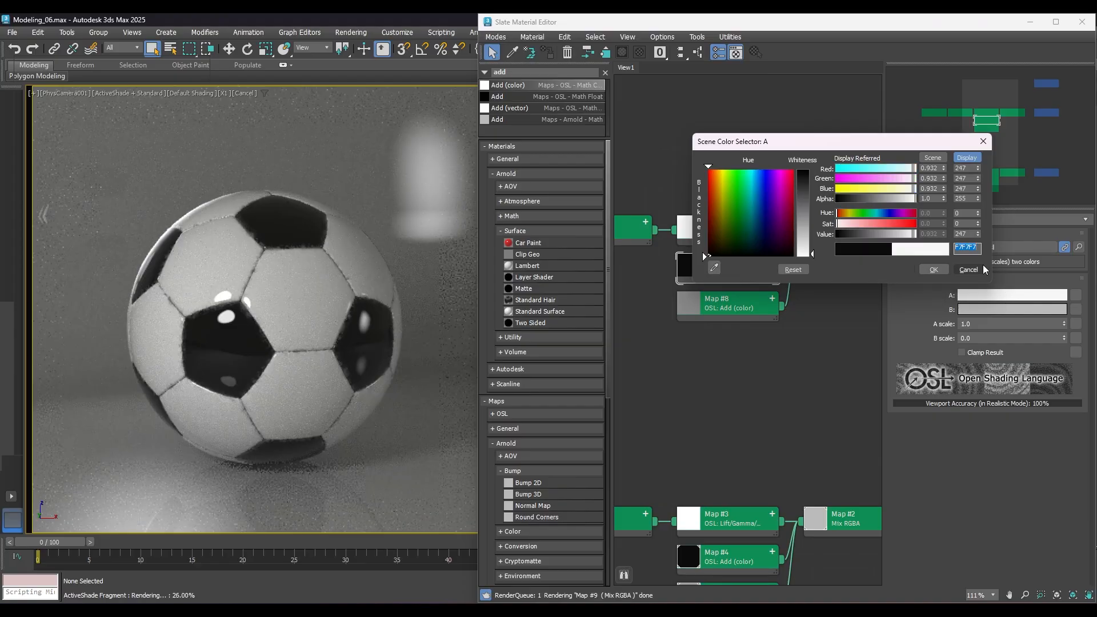
click(935, 270)
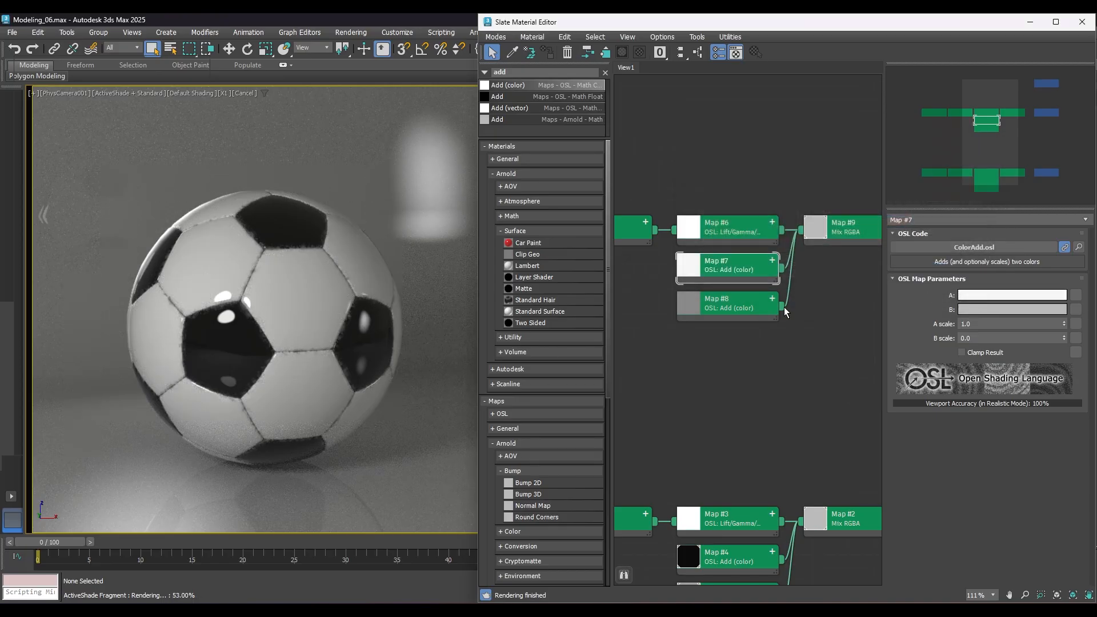
Step: Check color B of the white network's second Add (color) map
click(732, 304)
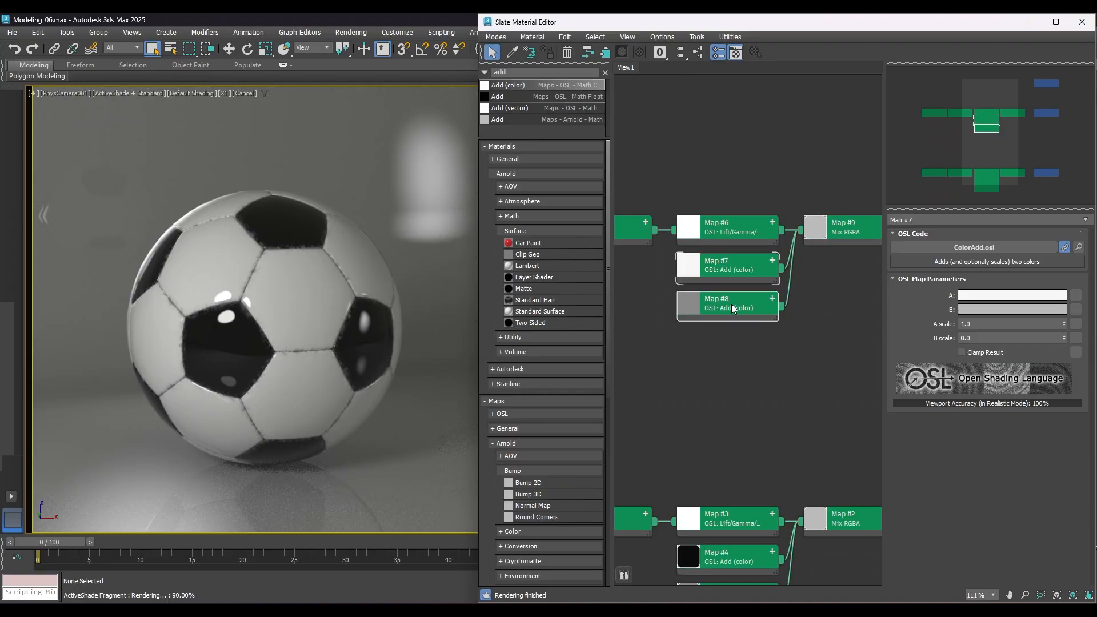
click(989, 306)
click(927, 284)
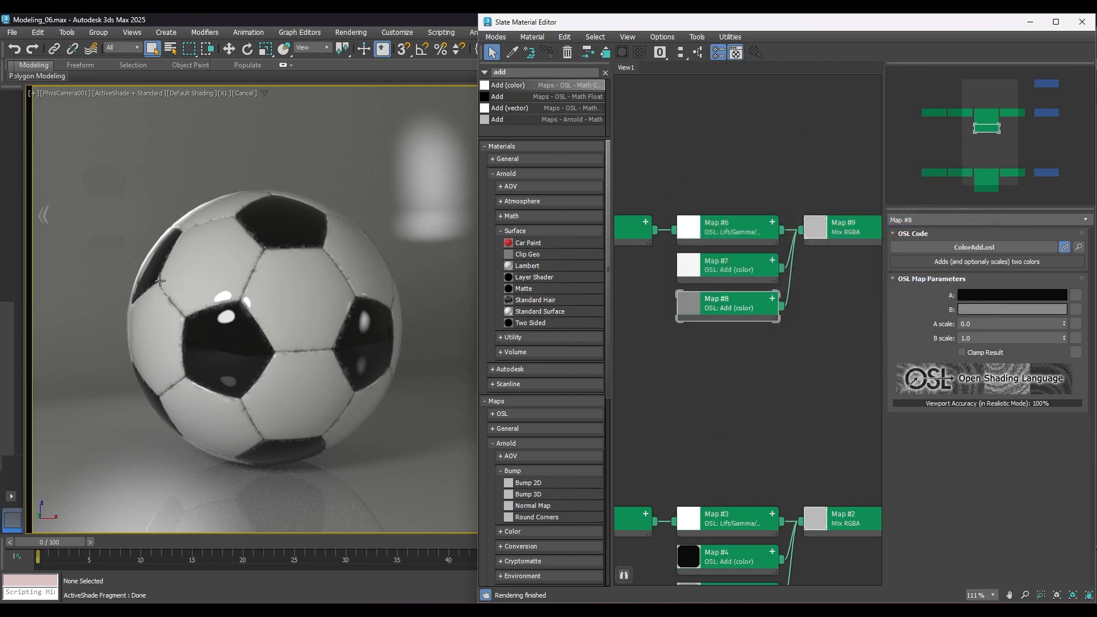
click(721, 369)
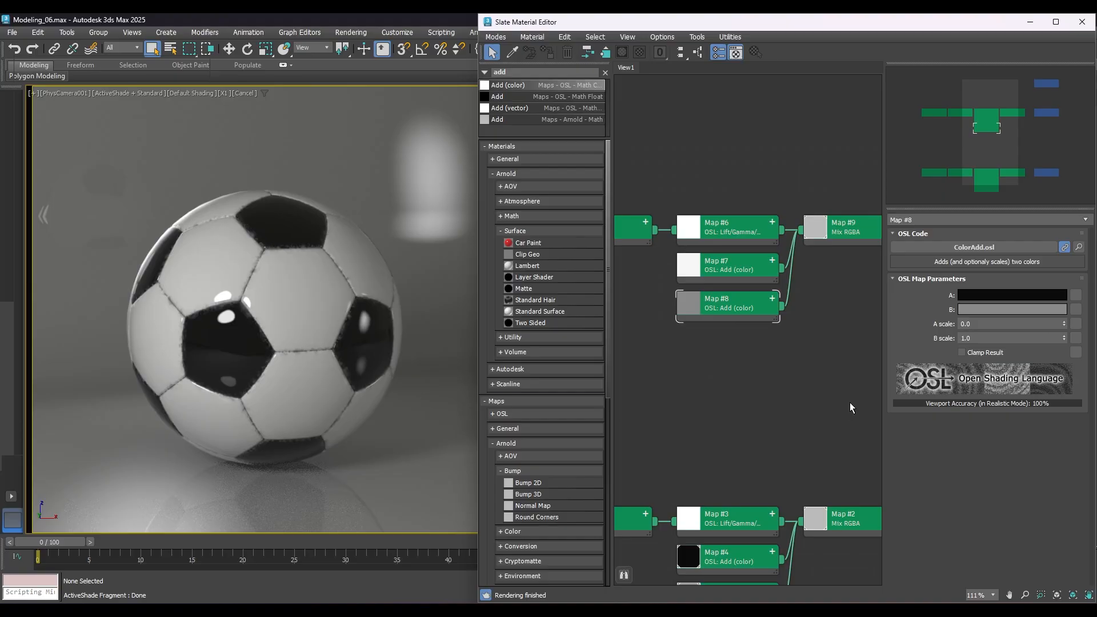
Step: Disconnect the Mix RGBA maps from SB_WHITE_MAT and SB_BLACK_MAT
scroll(800, 370, down, 1)
middle_drag(822, 364, 977, 330)
drag(740, 328, 856, 288)
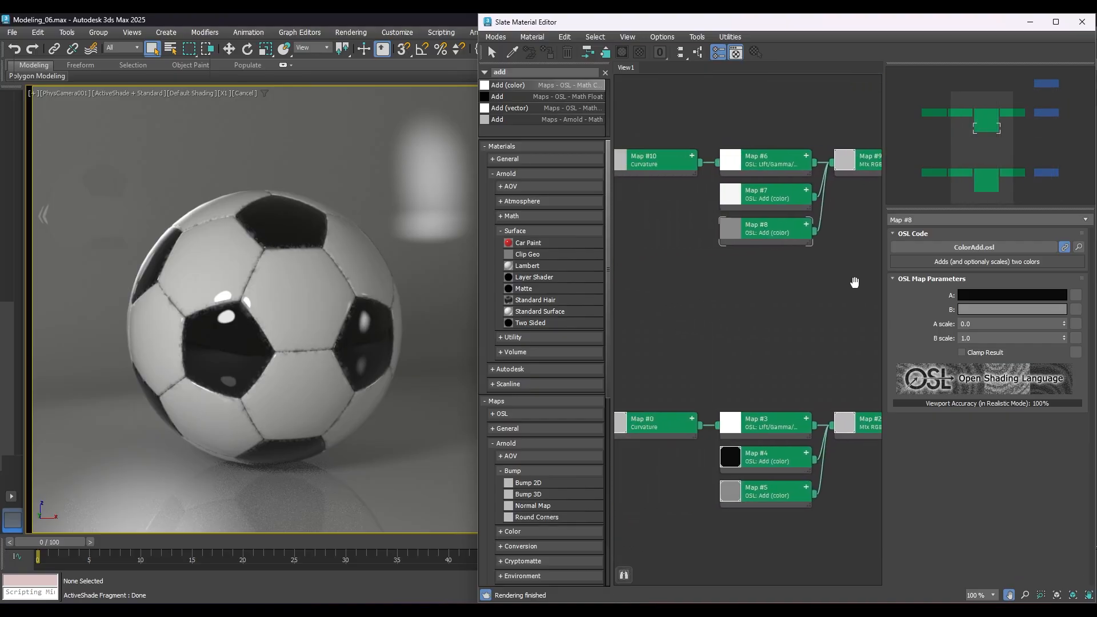
right_click(855, 288)
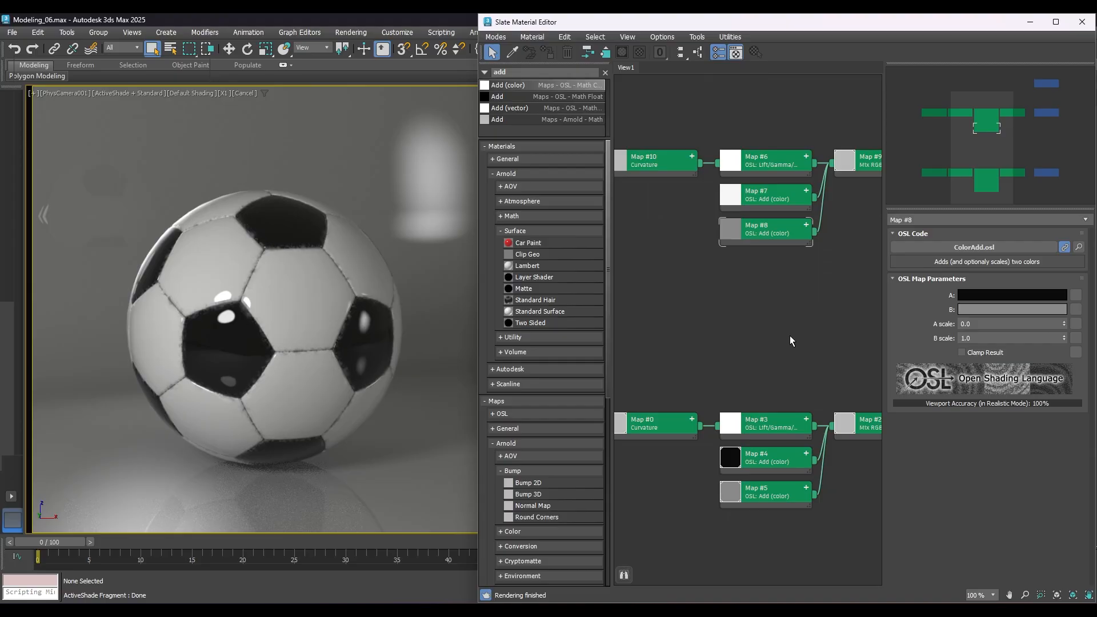
middle_drag(799, 342, 706, 330)
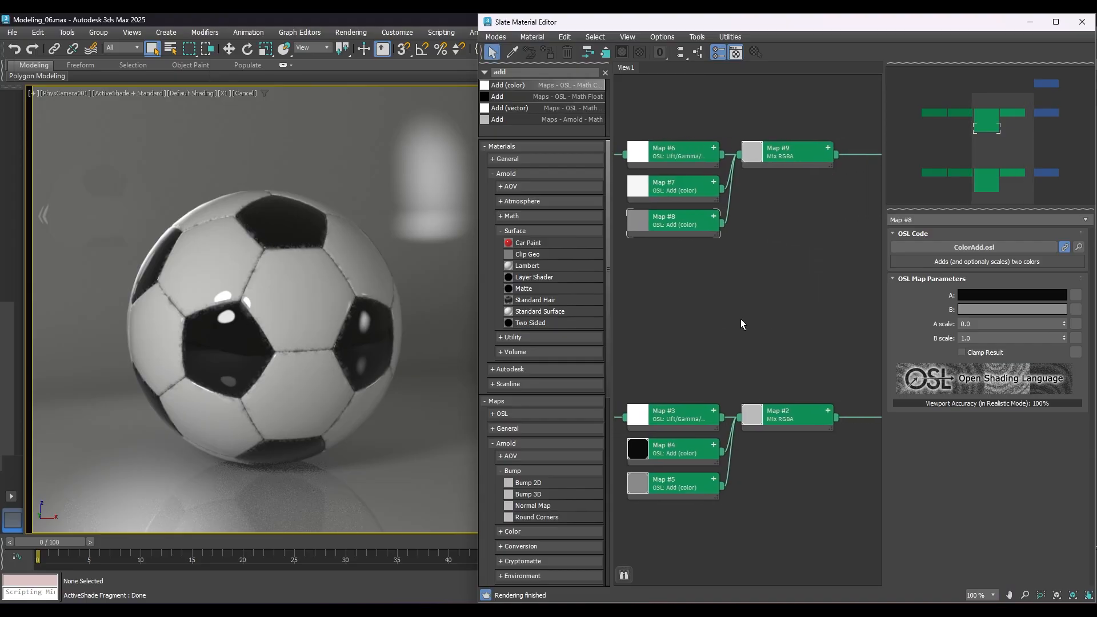
middle_drag(774, 301, 685, 289)
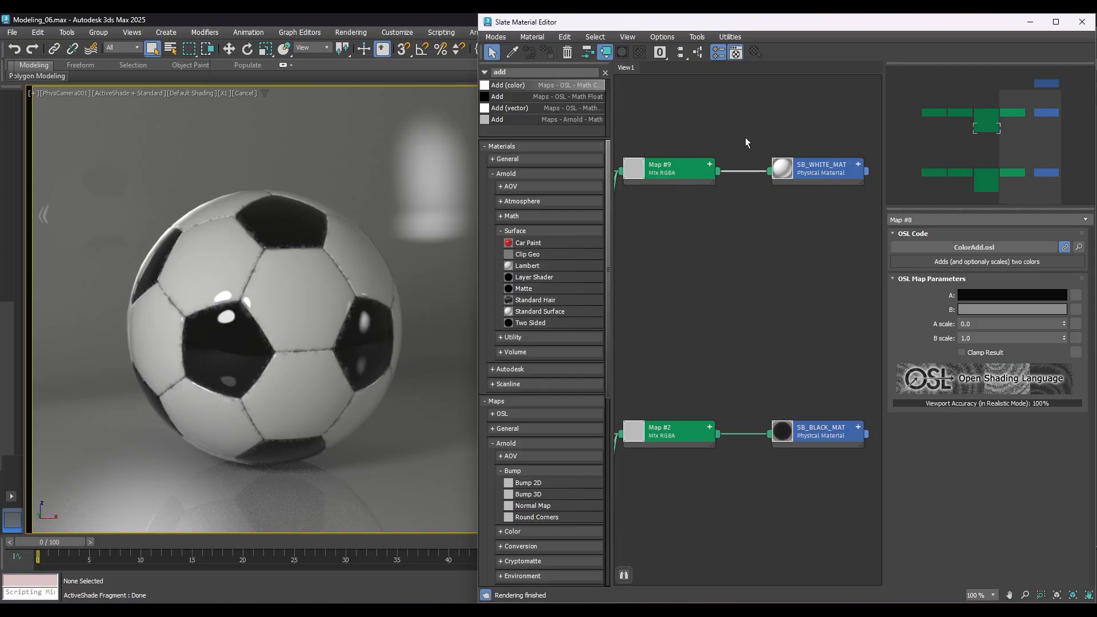
alt+drag(745, 137, 745, 206)
alt+drag(740, 419, 747, 479)
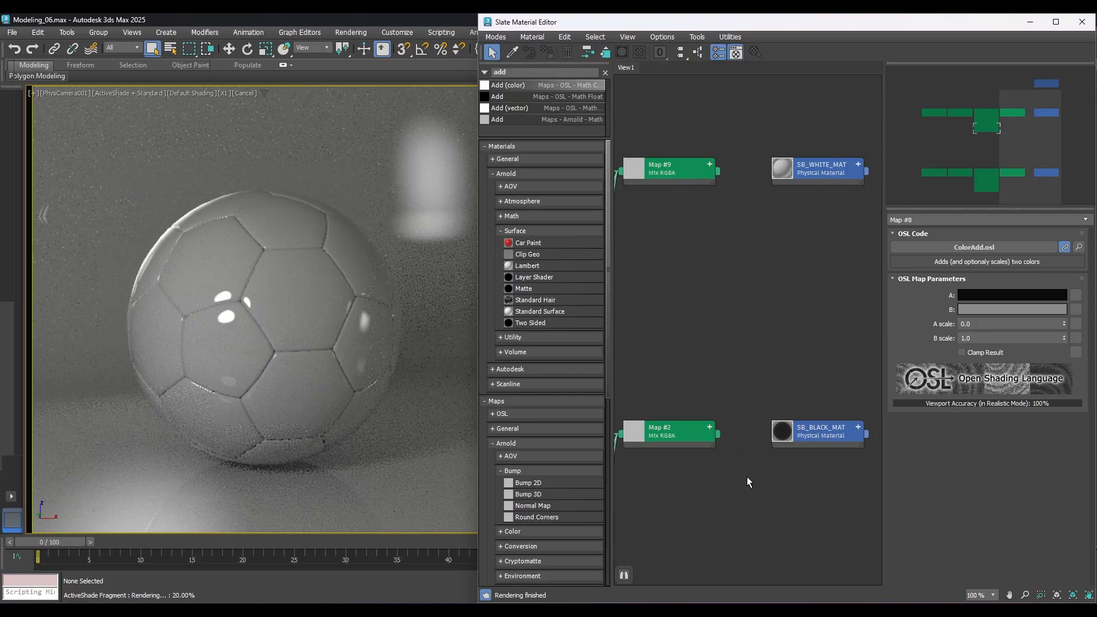
Step: Add an Arnold Ambient Occlusion map between the two Mix RGBA maps and collapse its node
middle_drag(725, 284, 786, 297)
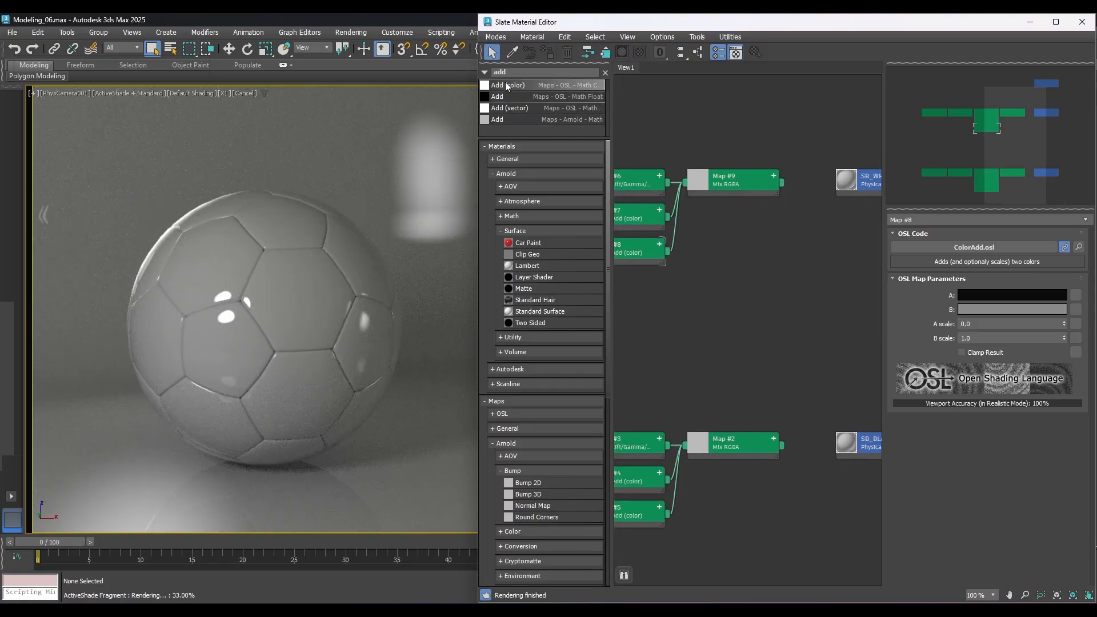
double_click(500, 72)
text(ambien)
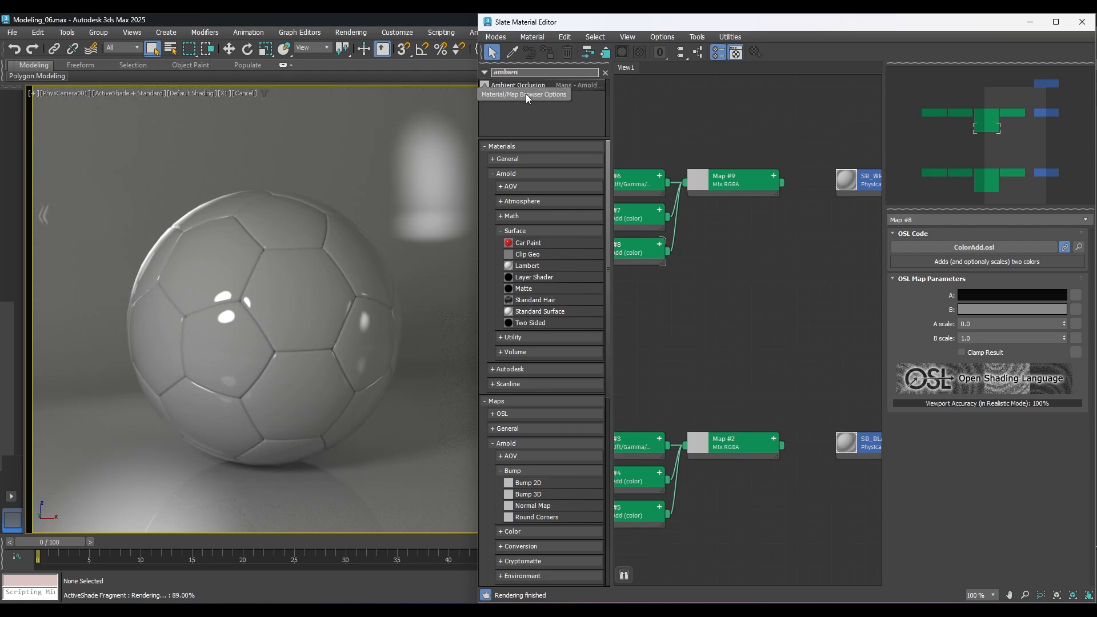
drag(527, 86, 727, 324)
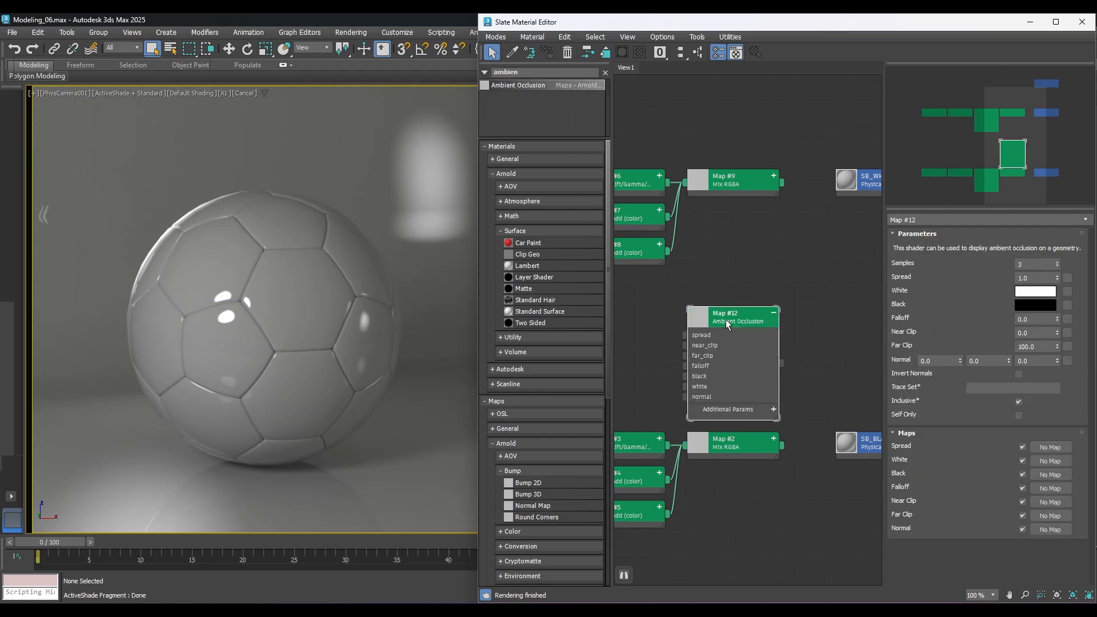
click(775, 314)
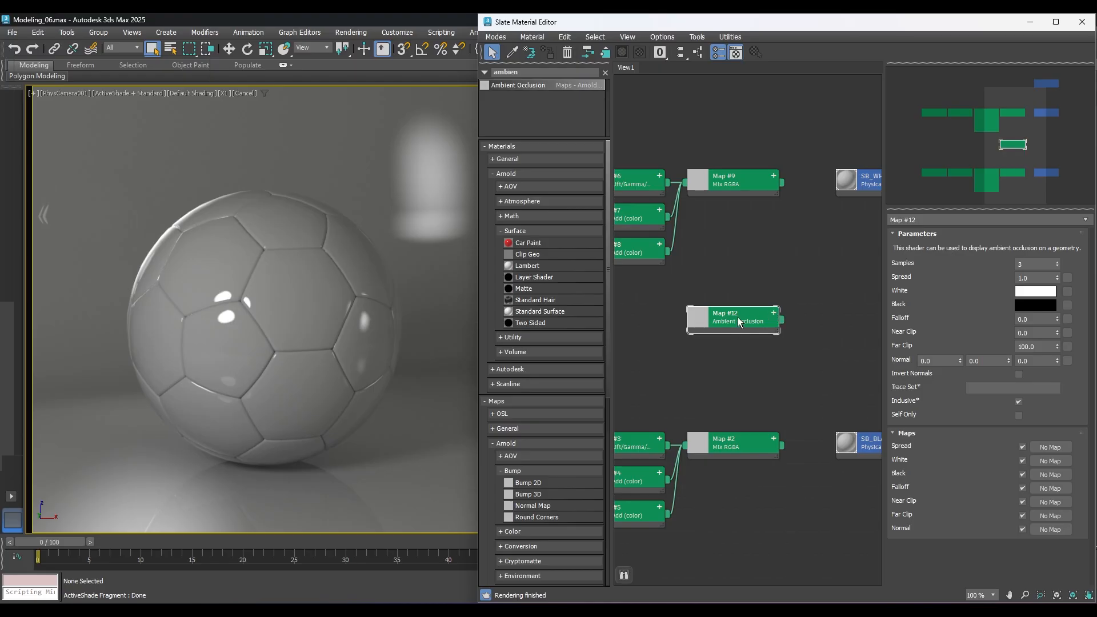
Step: Connect the Ambient Occlusion map to both SB_WHITE_MAT and SB_BLACK_MAT
middle_drag(775, 320, 705, 328)
drag(707, 327, 758, 208)
drag(707, 327, 757, 466)
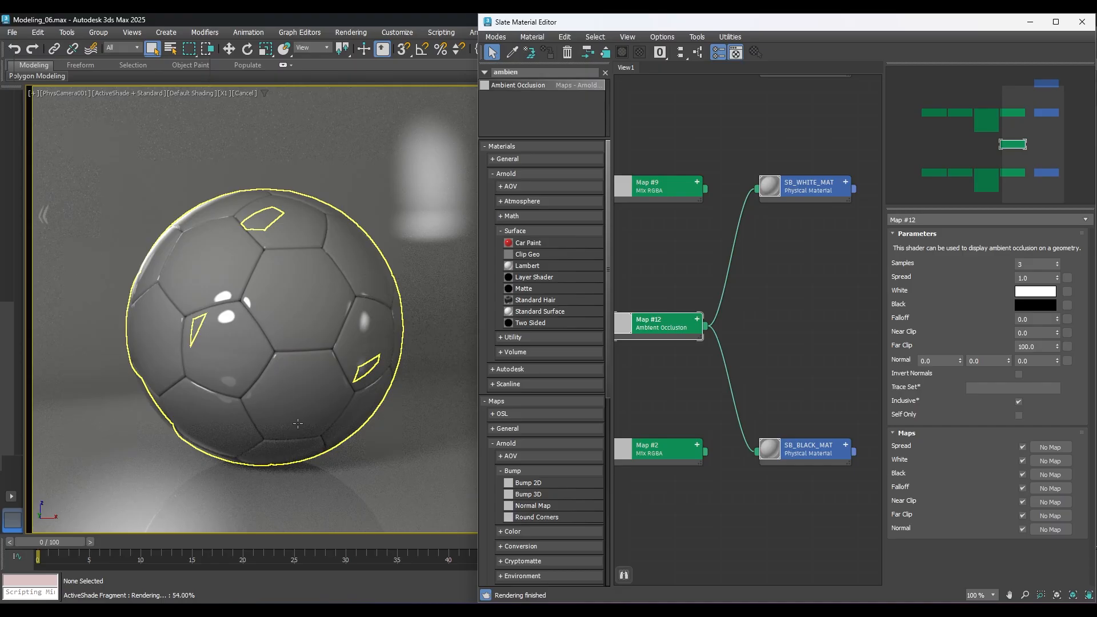
middle_drag(668, 335, 684, 334)
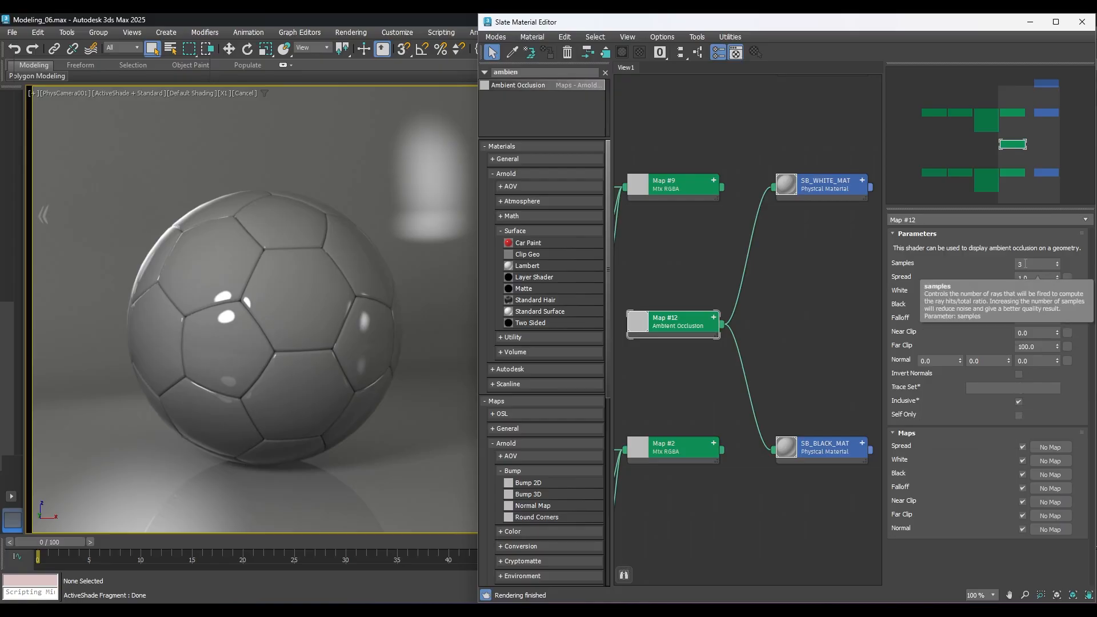
Step: Set the Ambient Occlusion map's samples to 5
drag(1028, 265, 999, 266)
text(6)
key(Return)
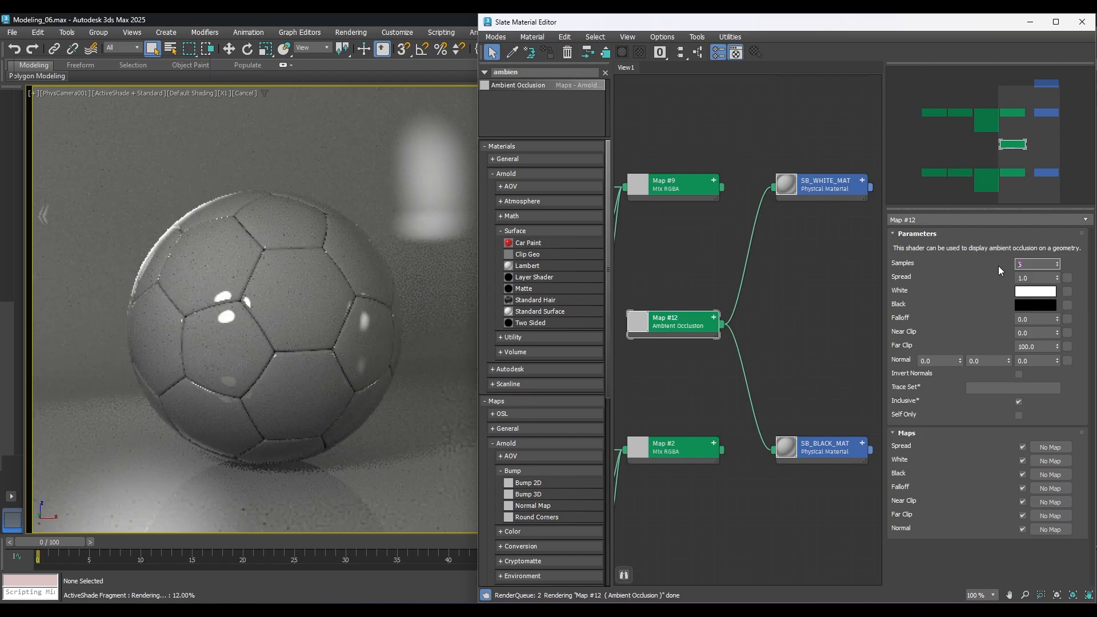
Step: Set the Ambient Occlusion map's samples to 6 and its falloff to 0.2
text(6)
key(Return)
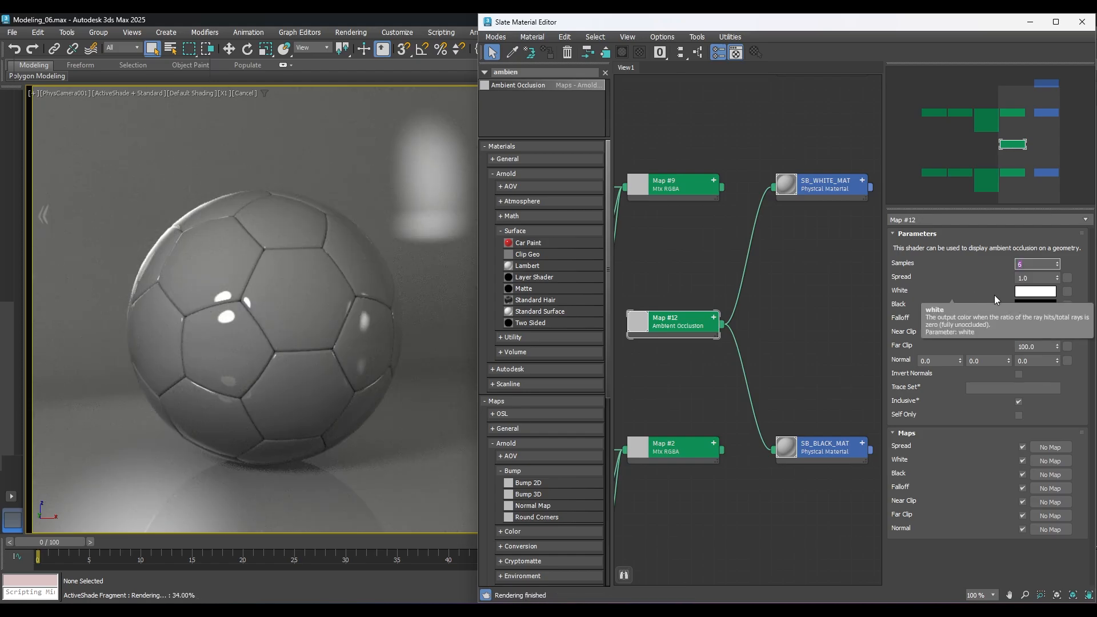
text(5)
key(Return)
text(6)
click(1046, 318)
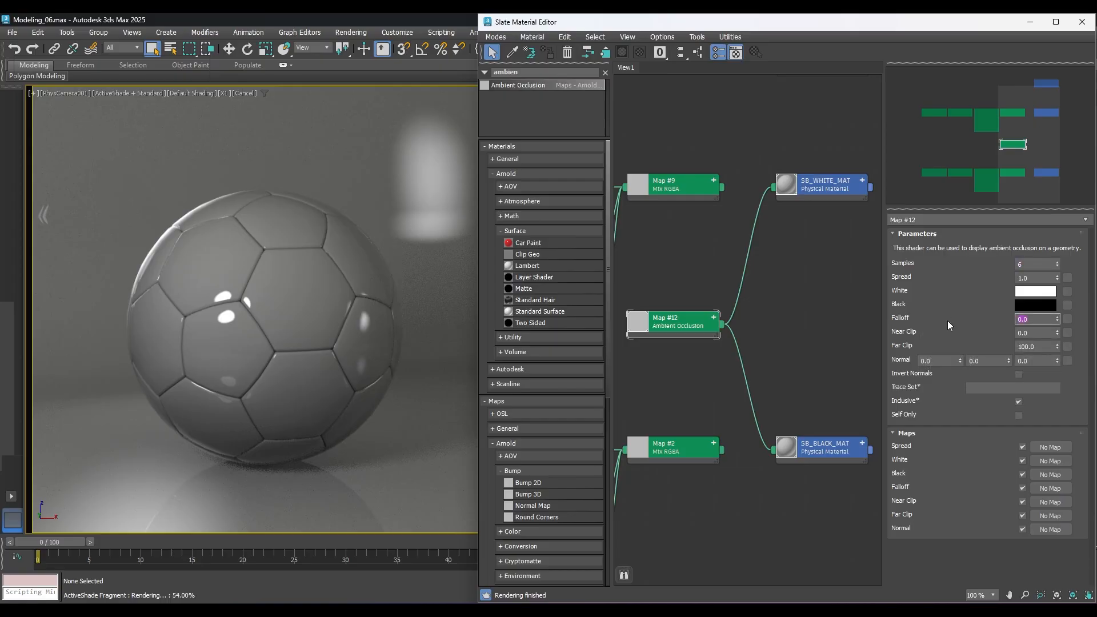
text(0.2)
key(Return)
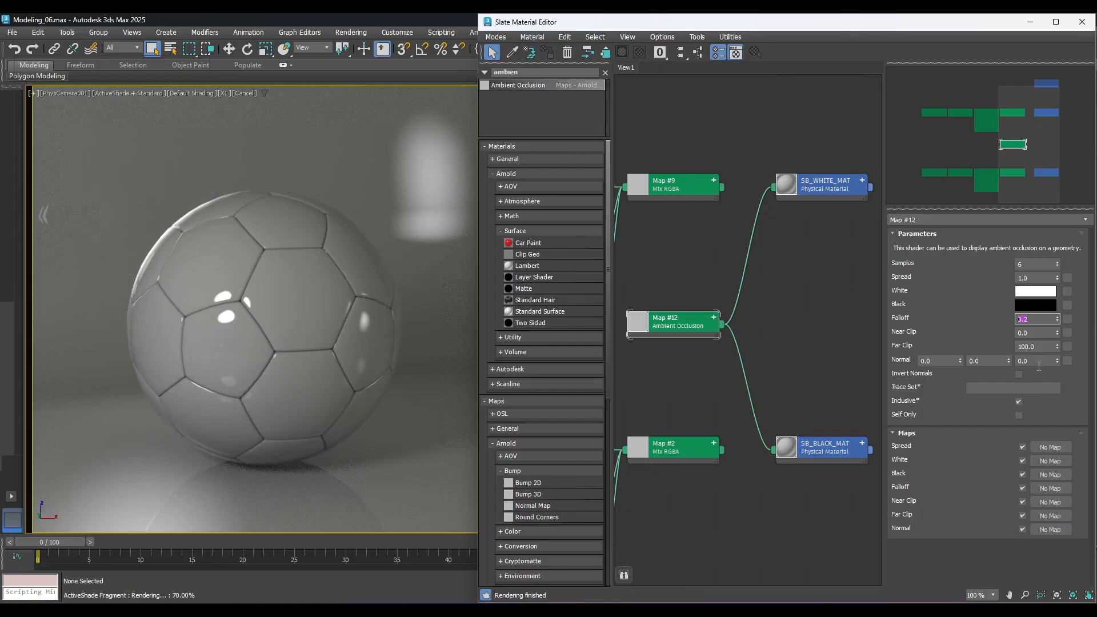
Step: Remove the Ambient Occlusion map's connections to both ball materials and restore them to compare the shading
click(739, 242)
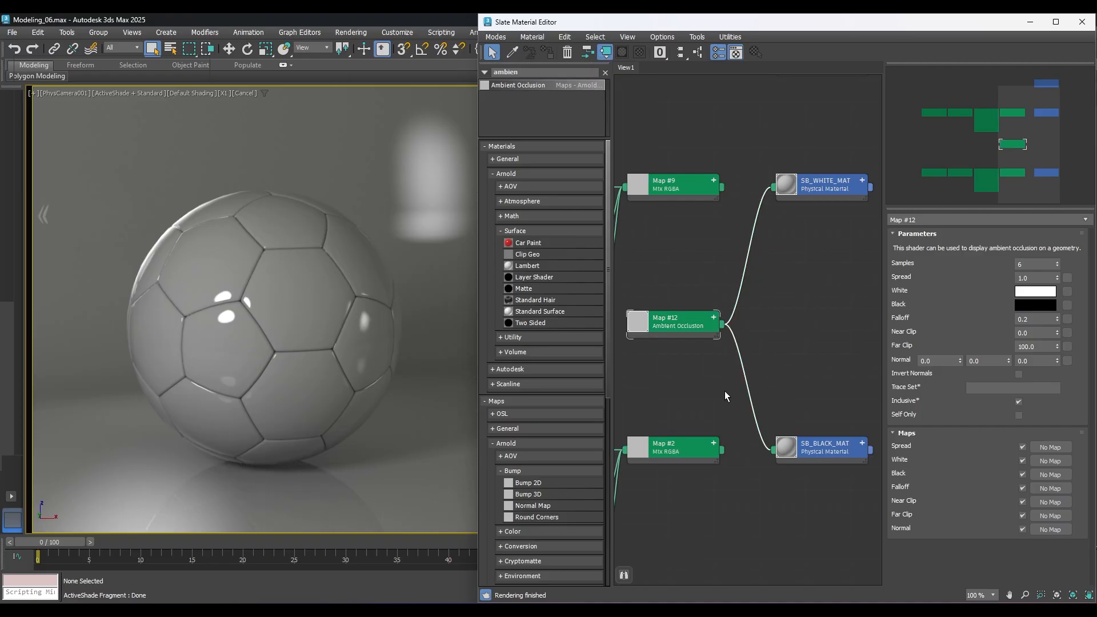
key(Delete)
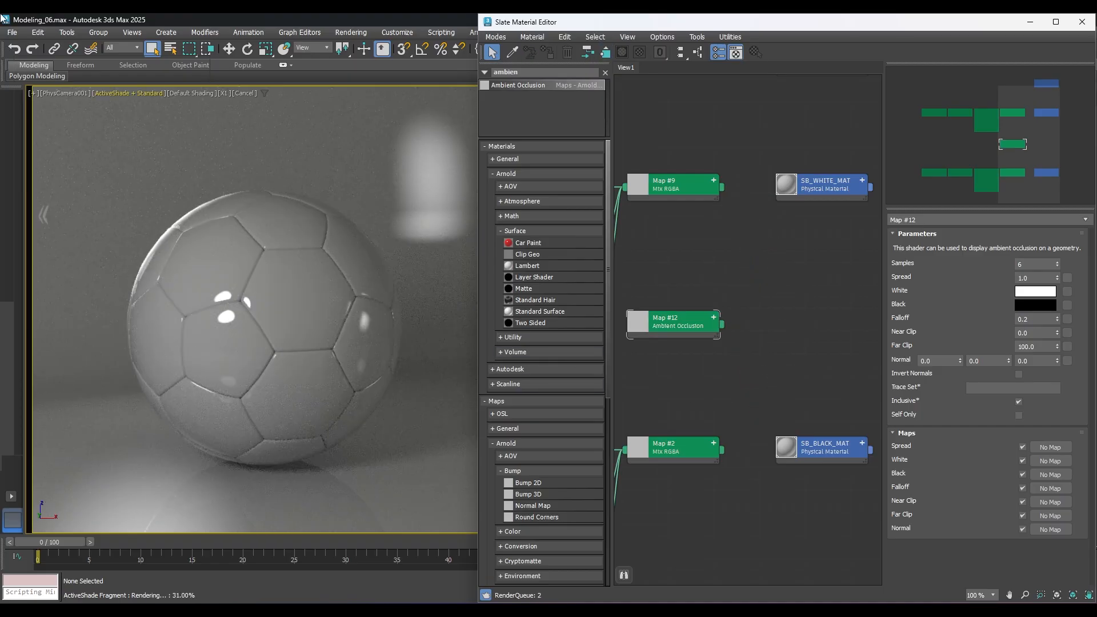
click(14, 49)
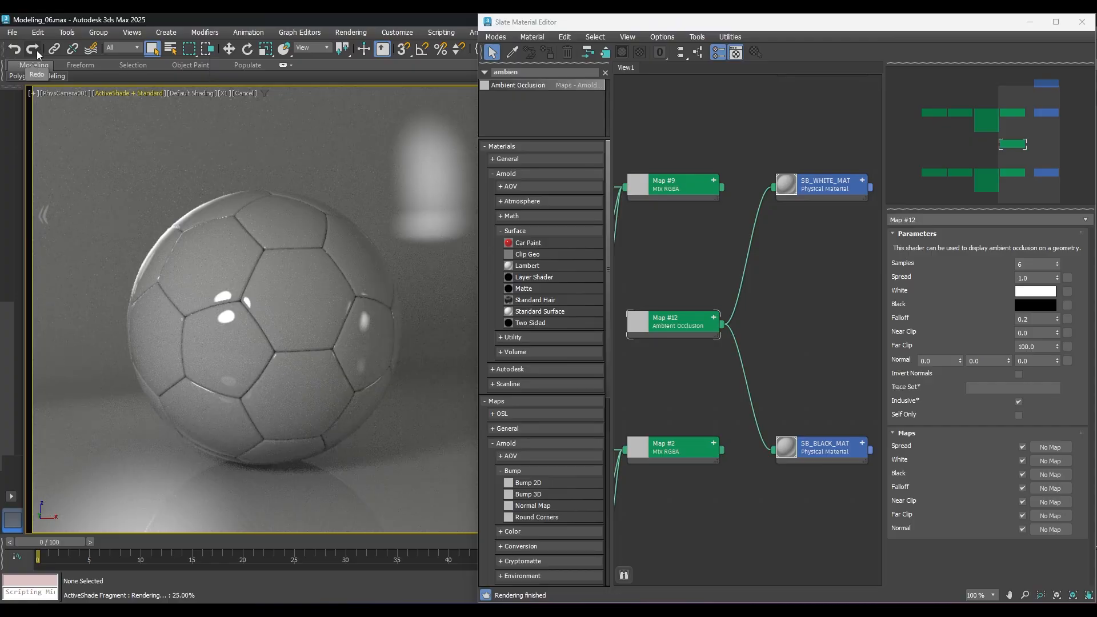
click(36, 51)
click(13, 51)
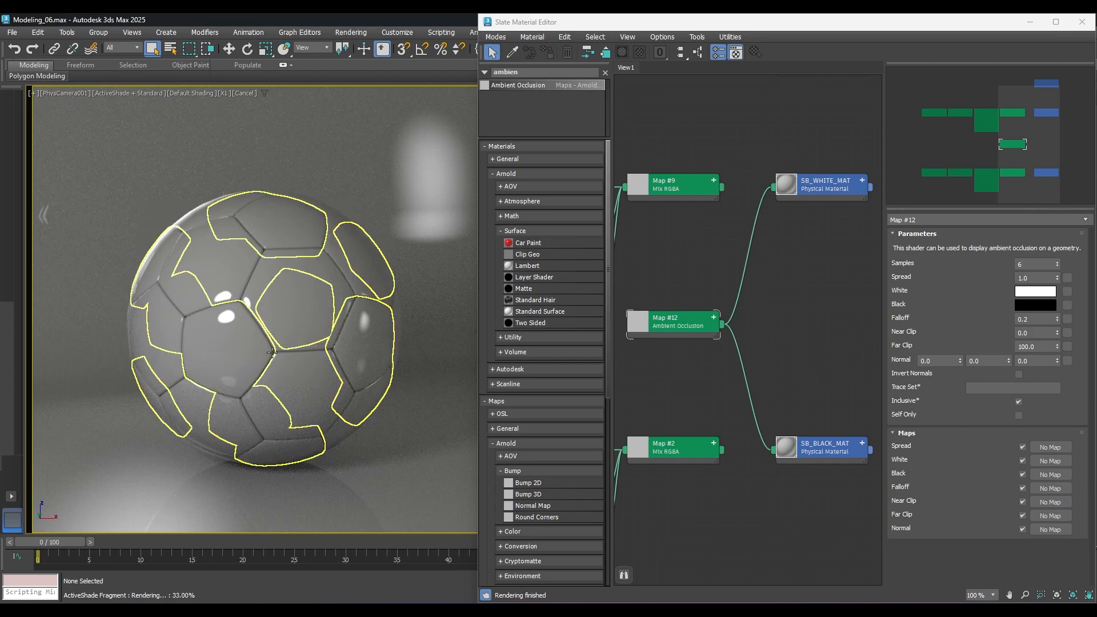
click(19, 53)
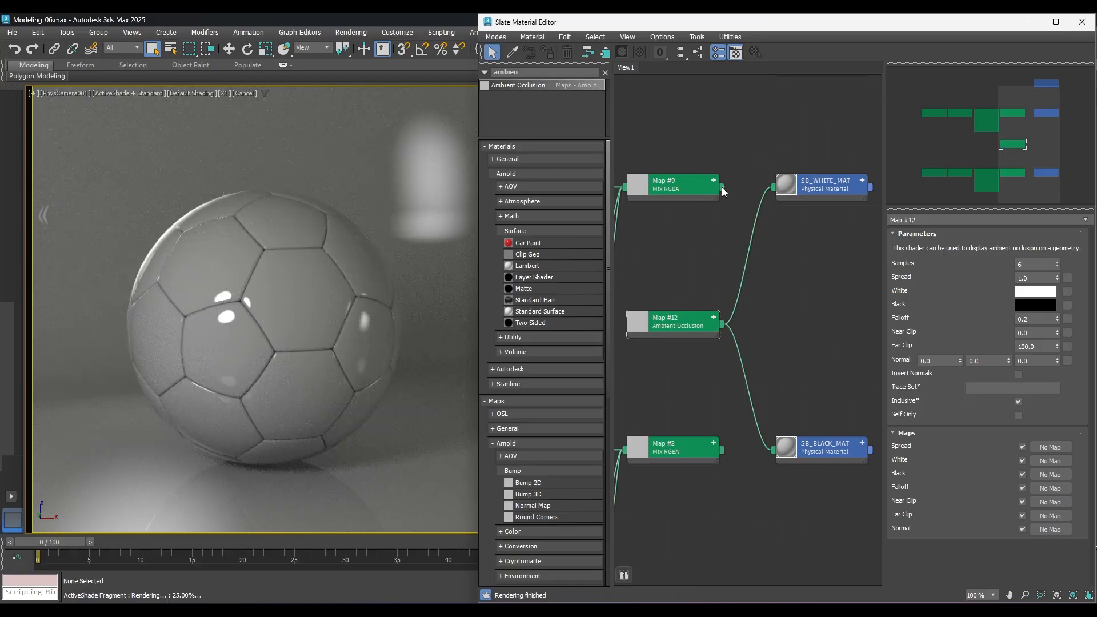
Step: Connect the two Mix RGBA maps to the Base Color of SB_WHITE_MAT and SB_BLACK_MAT respectively
drag(722, 187, 774, 214)
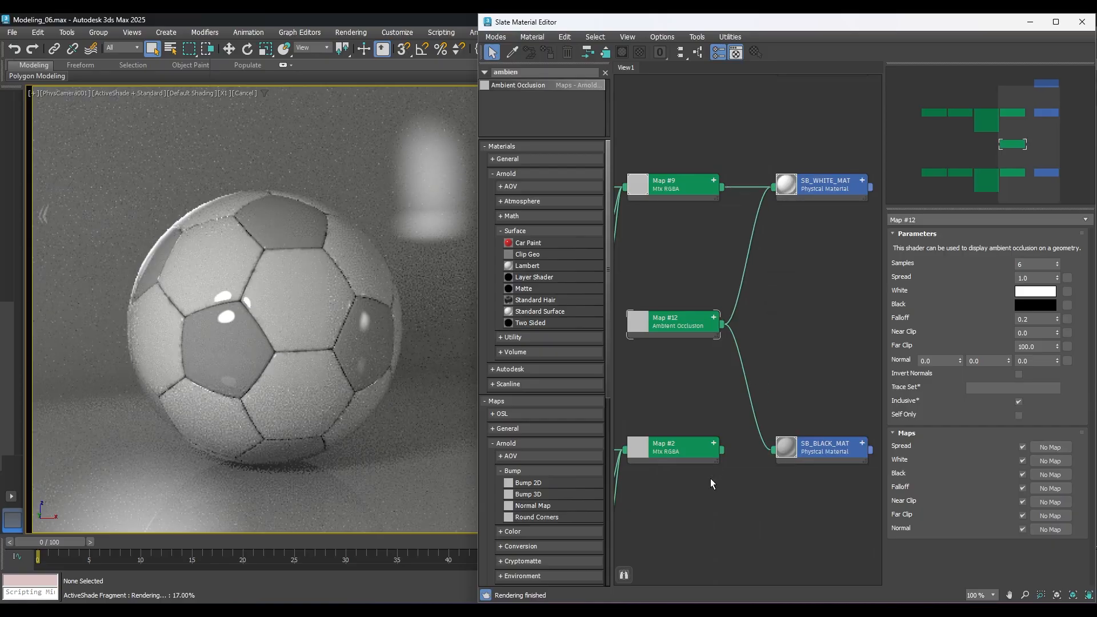
drag(774, 453, 773, 474)
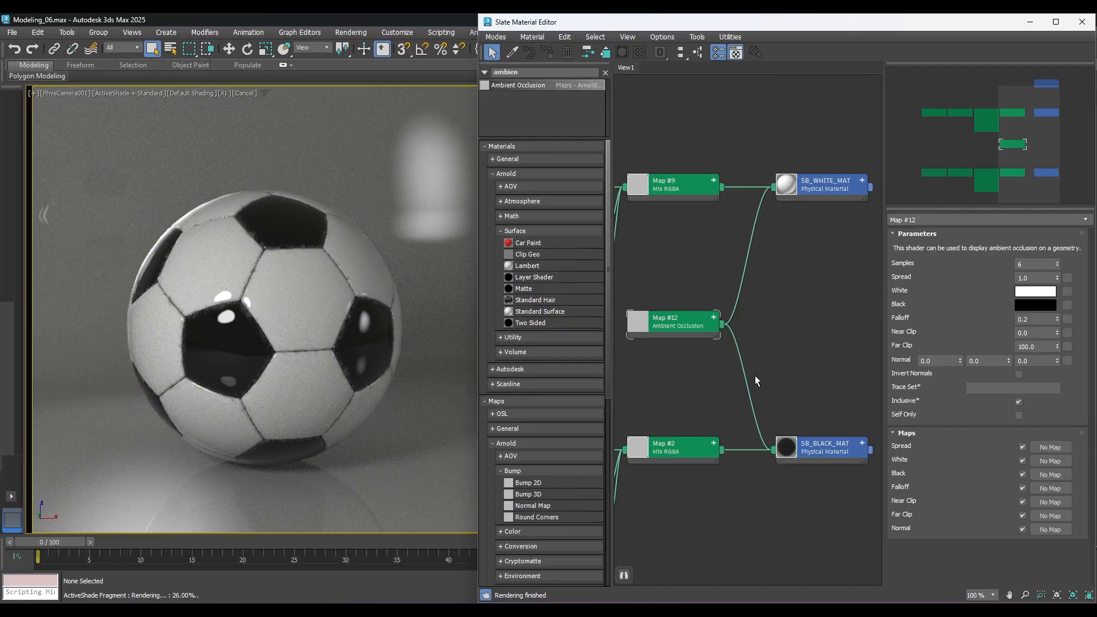
middle_drag(674, 378, 723, 383)
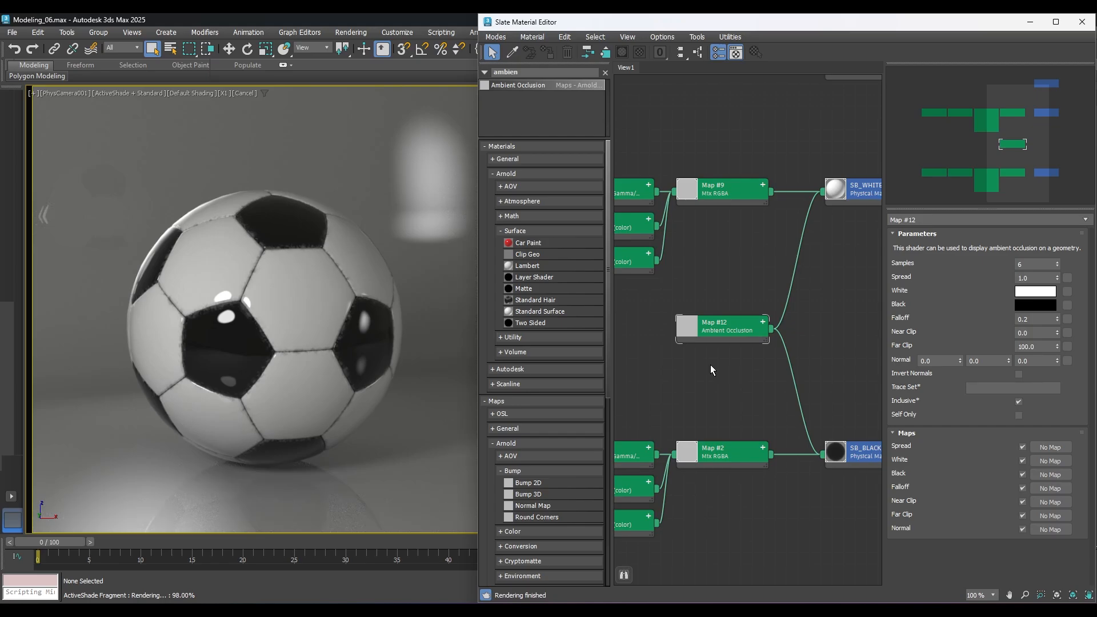
Step: Set the reflection roughness of SB_WHITE_MAT to 0.2
middle_drag(854, 295, 763, 292)
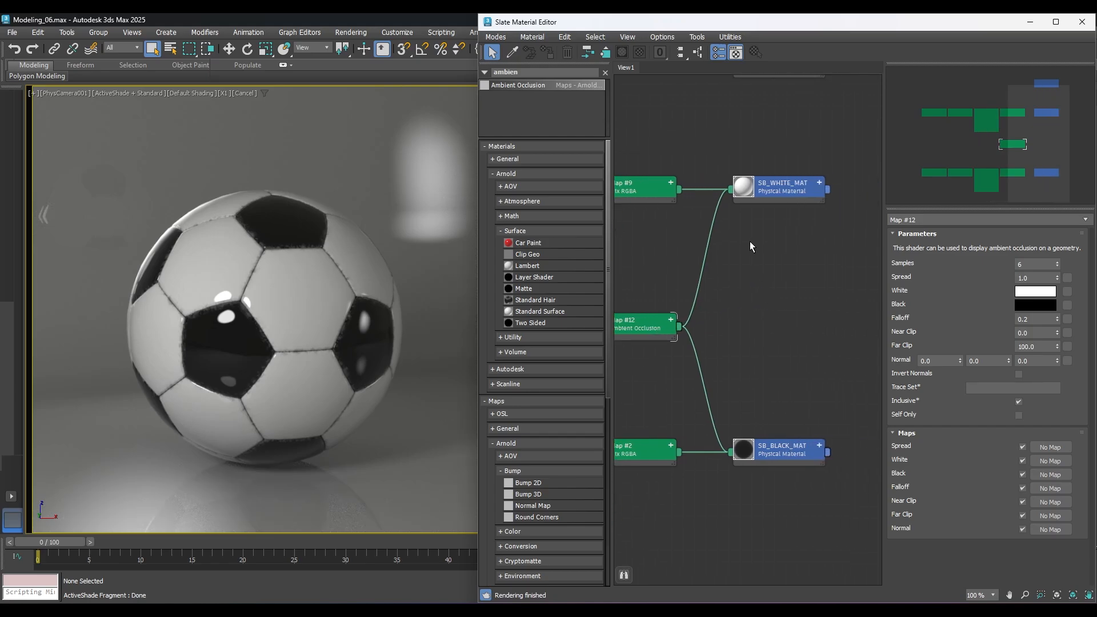
double_click(773, 187)
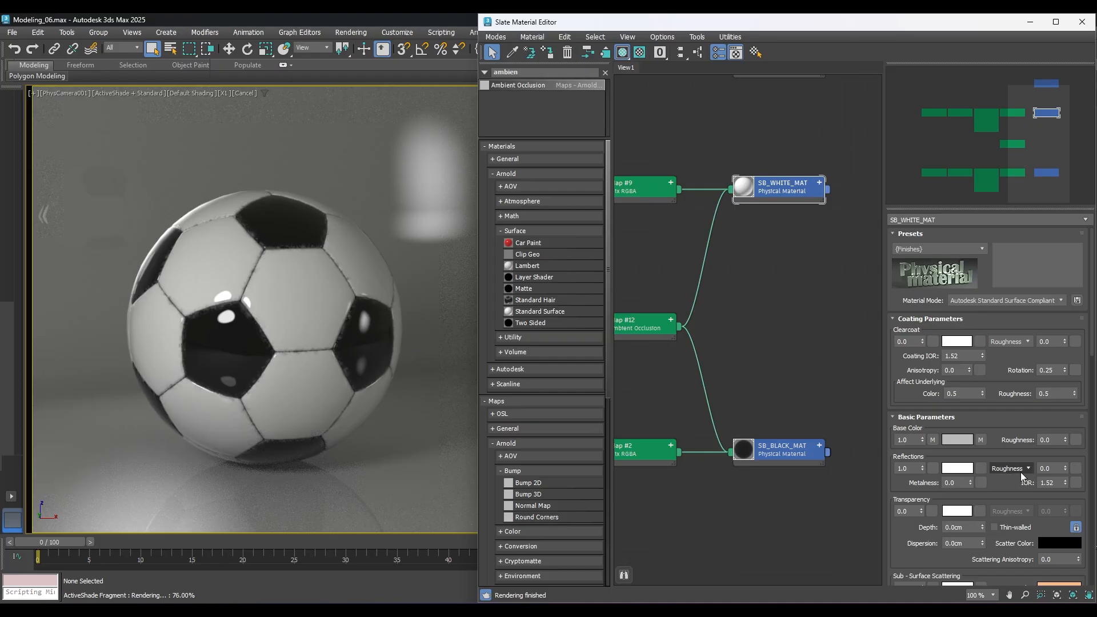
click(1055, 468)
text(0.2)
key(Return)
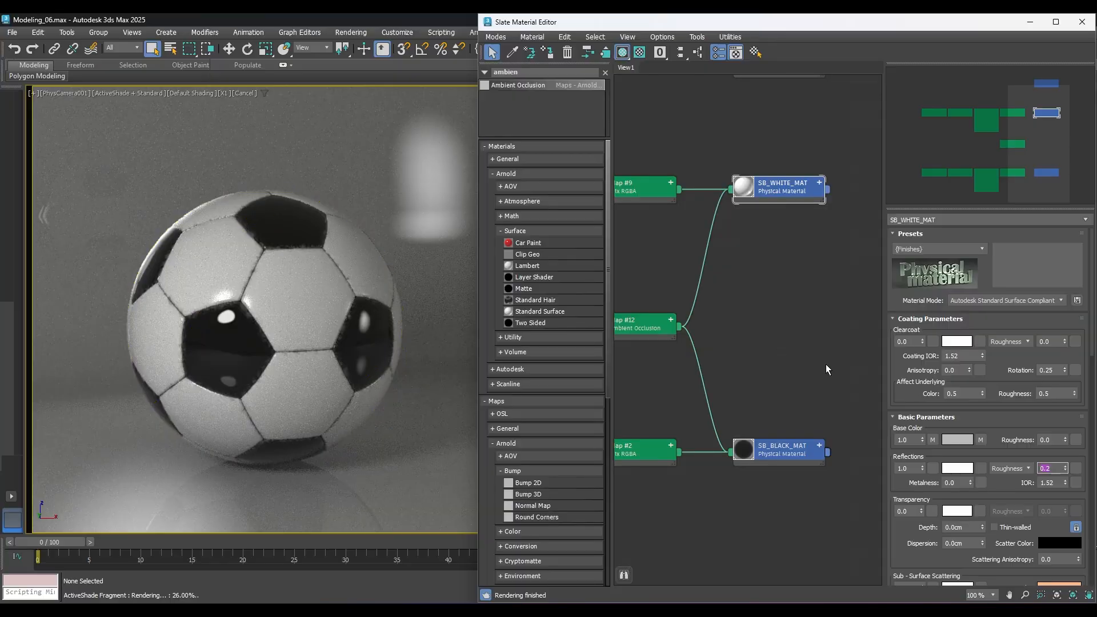
Step: Set the reflection roughness of SB_BLACK_MAT to 0.2, comparing it with a roughness of 0
click(769, 454)
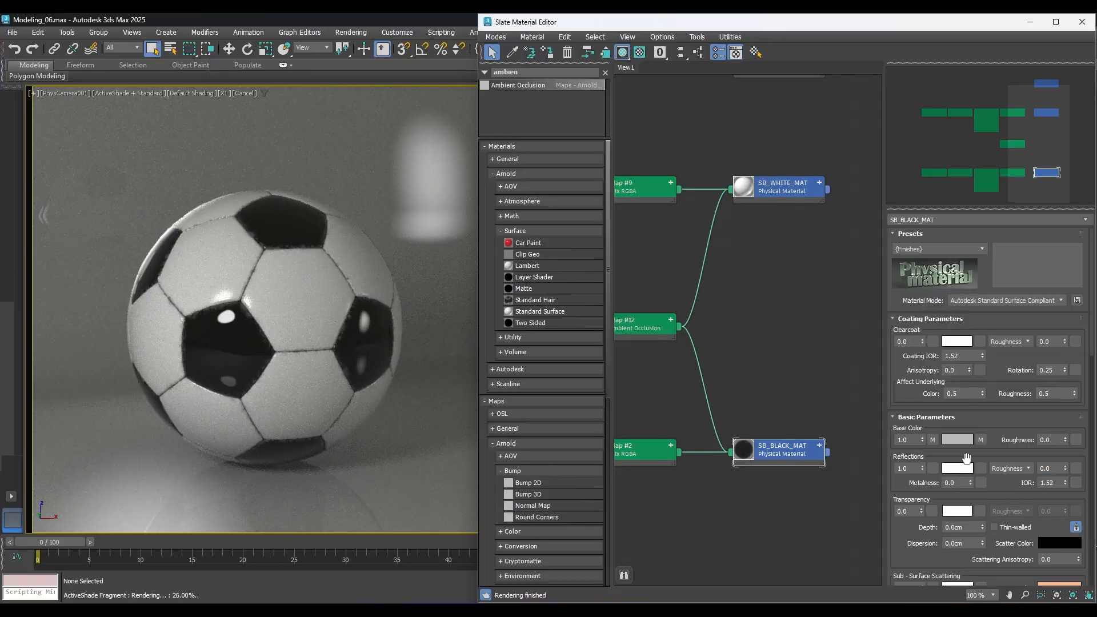
double_click(1055, 471)
key(Return)
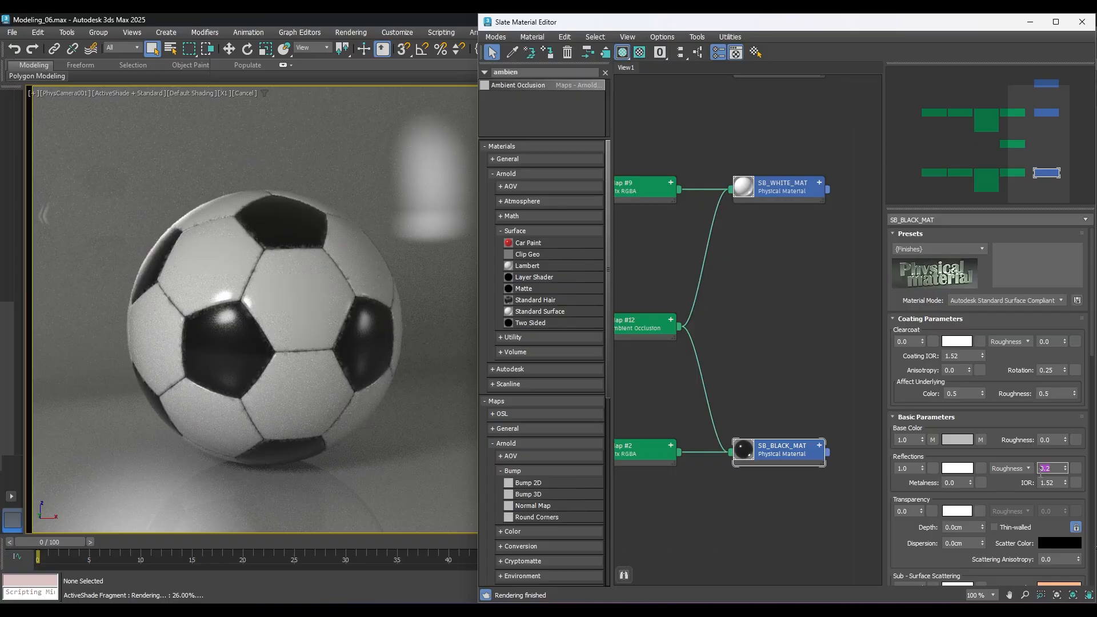
text(0)
key(Return)
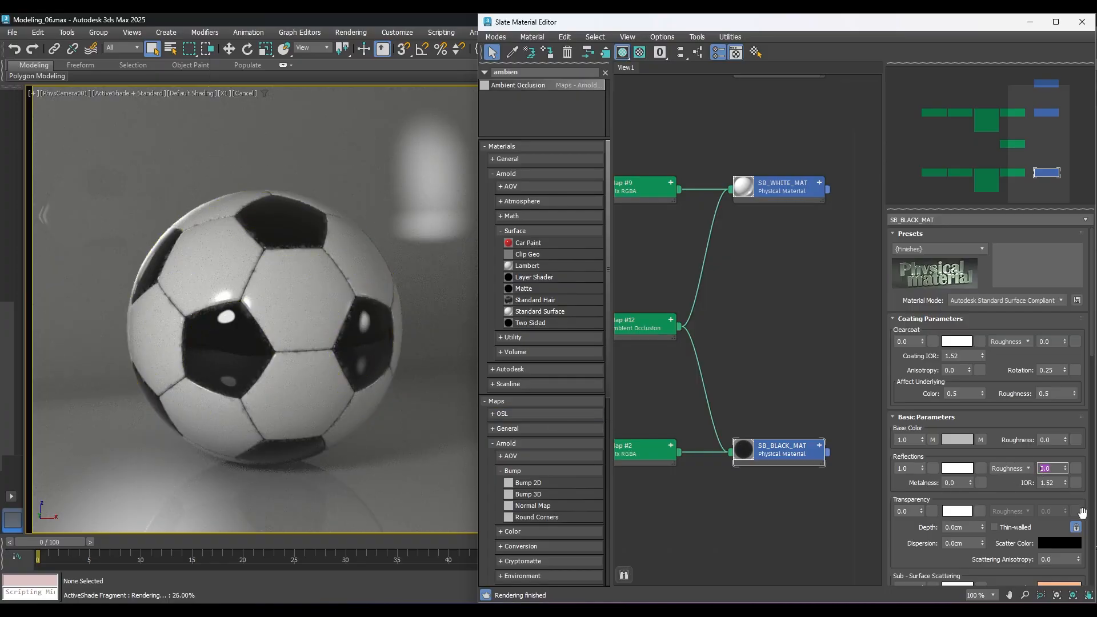
text(.2)
key(Return)
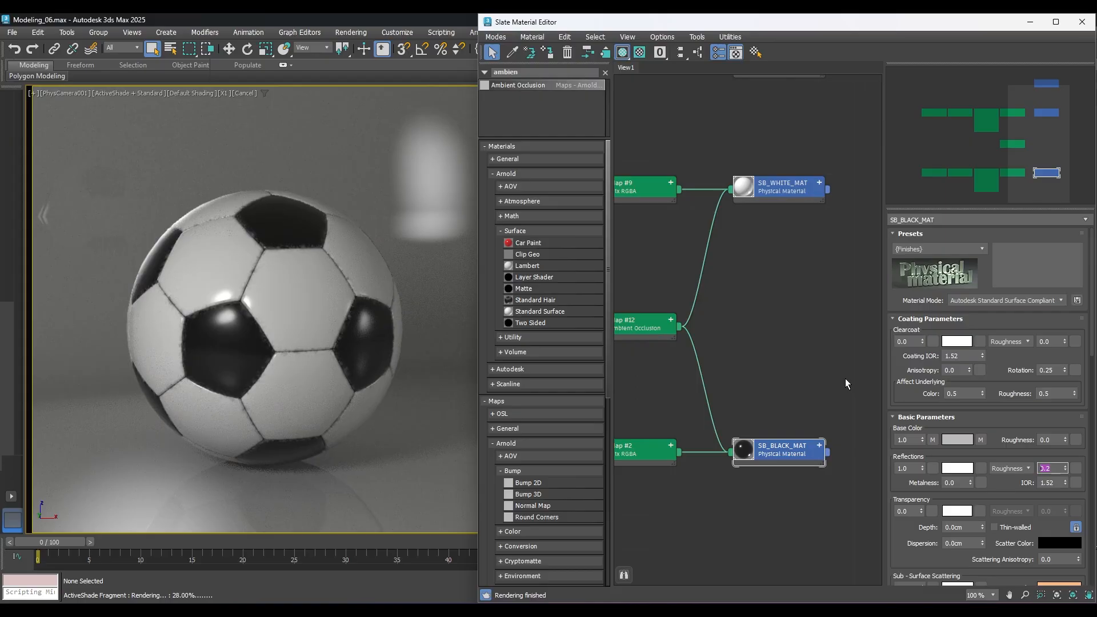
click(740, 277)
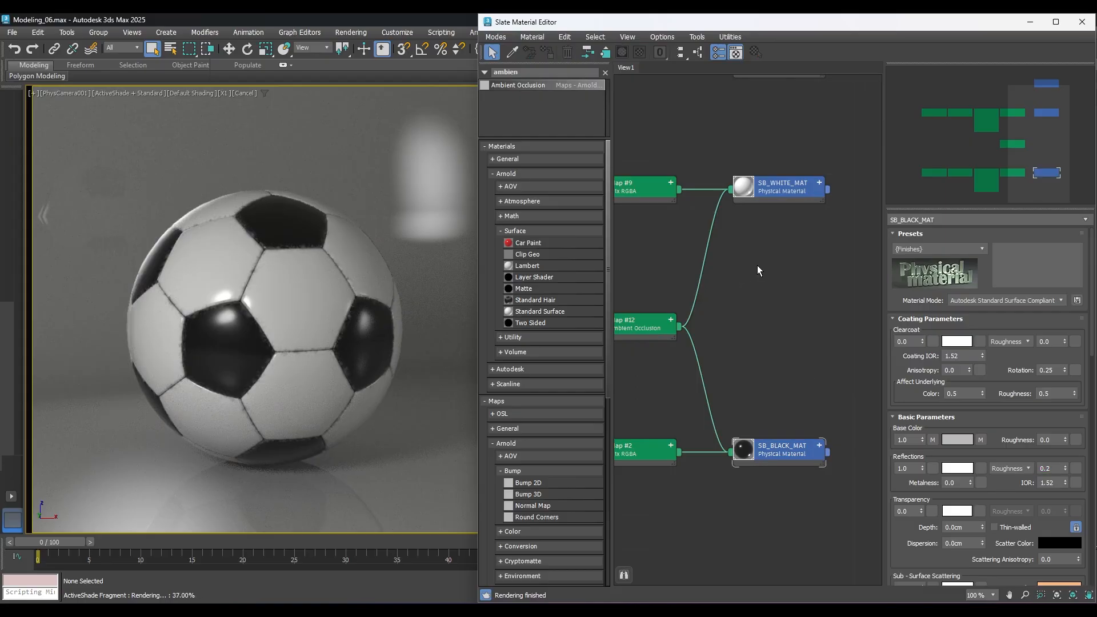
Step: Set the reflection roughness of the BACKGROUND material to 0.3
middle_drag(758, 259, 765, 378)
click(791, 179)
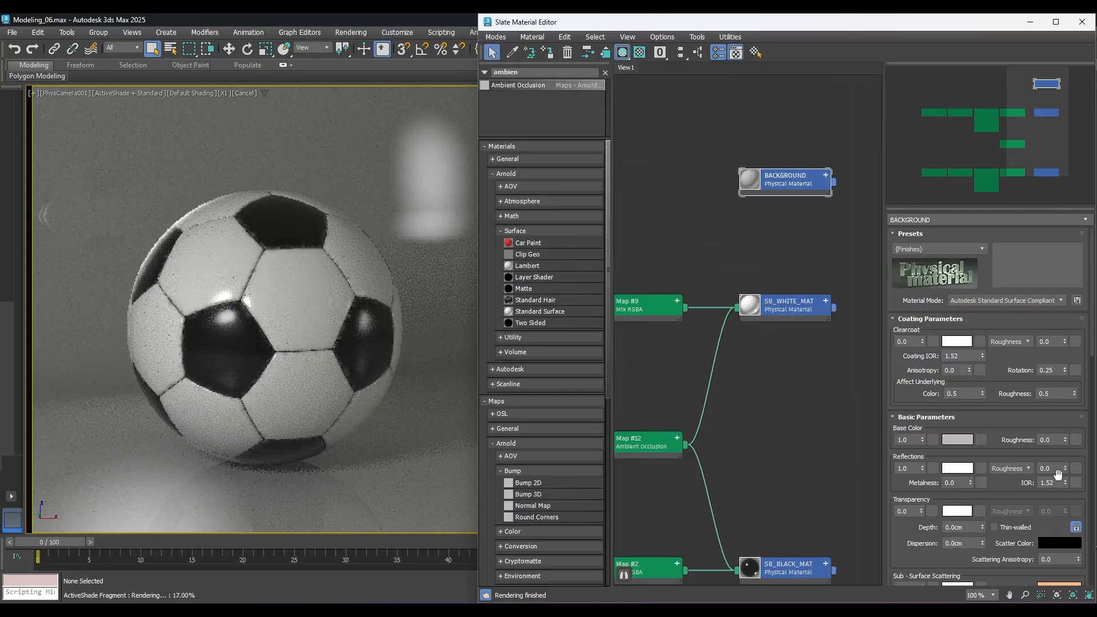
click(1052, 468)
key(Return)
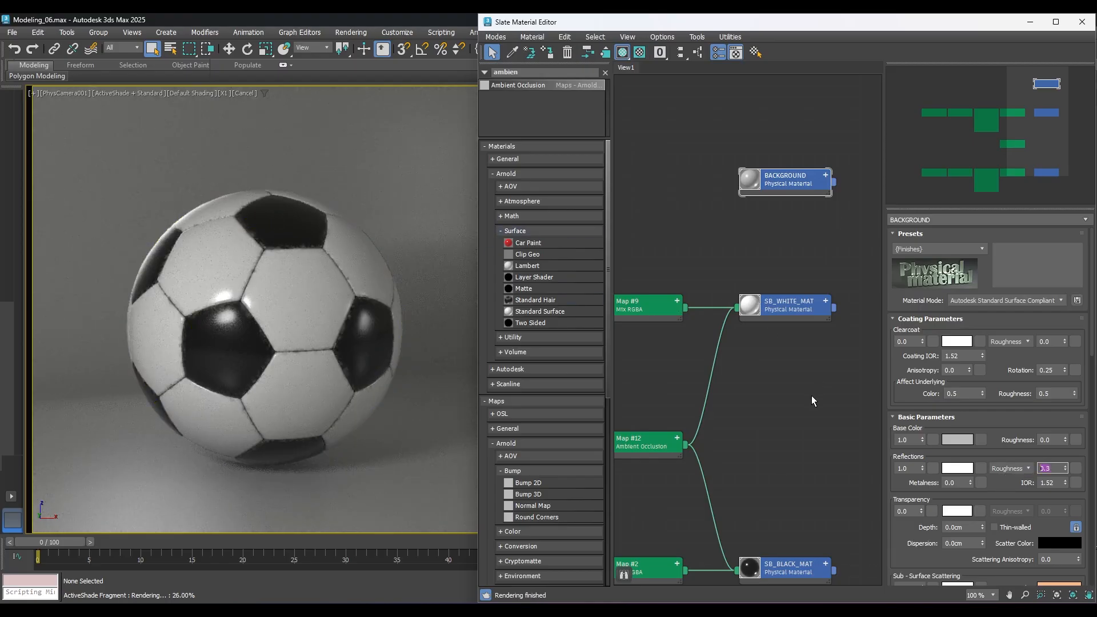
Step: Add an OSL Noise map between the two existing Noise maps and collapse its node
middle_drag(788, 434, 840, 370)
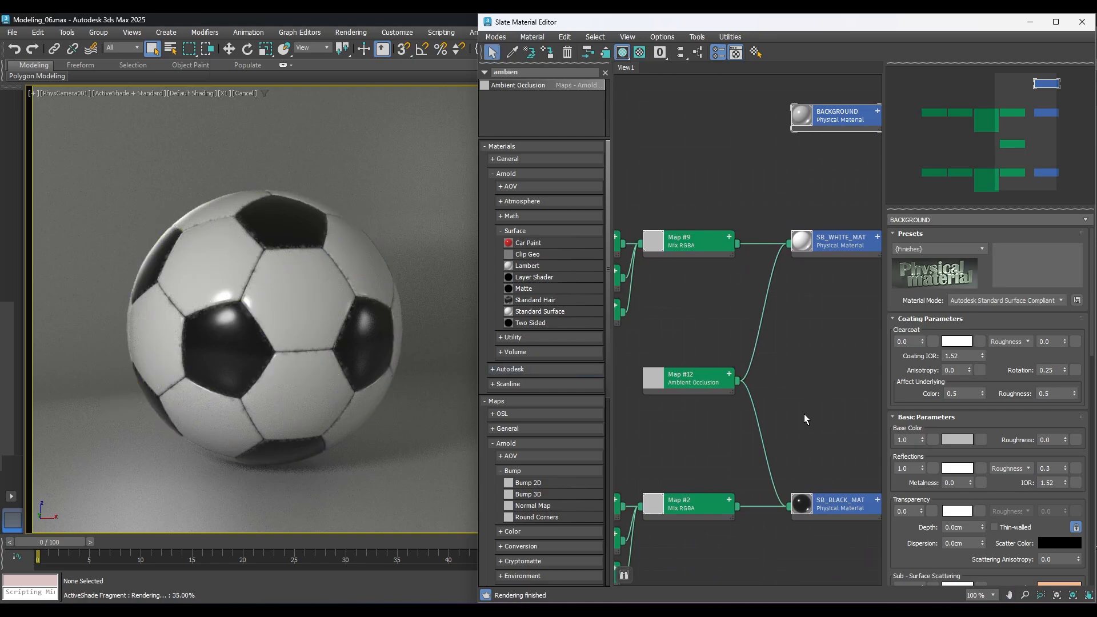
scroll(747, 348, down, 2)
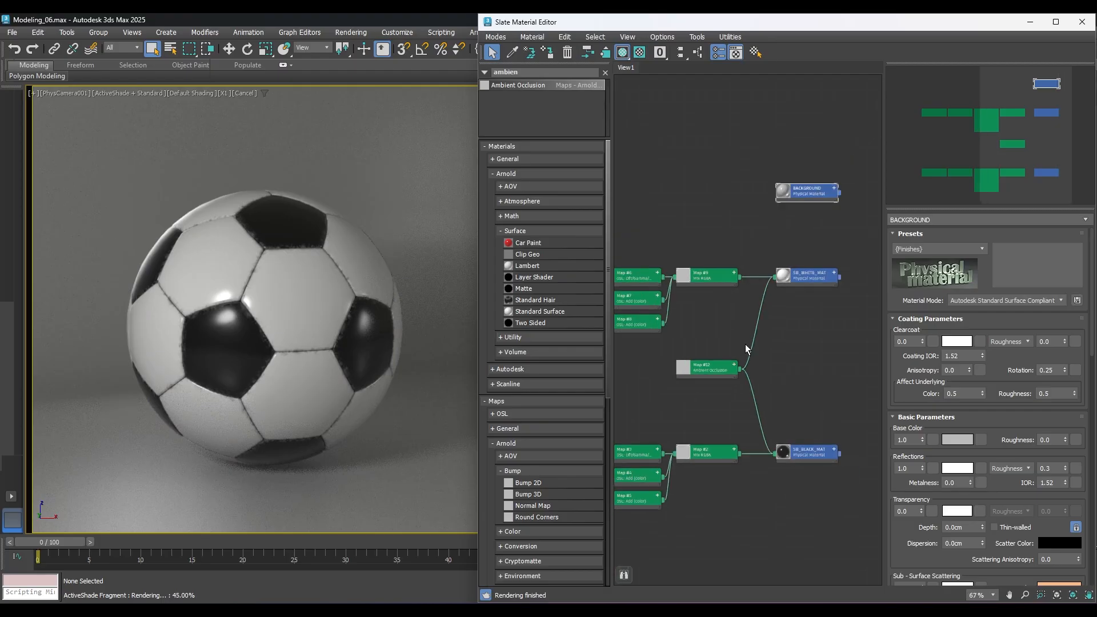
middle_drag(696, 341, 745, 336)
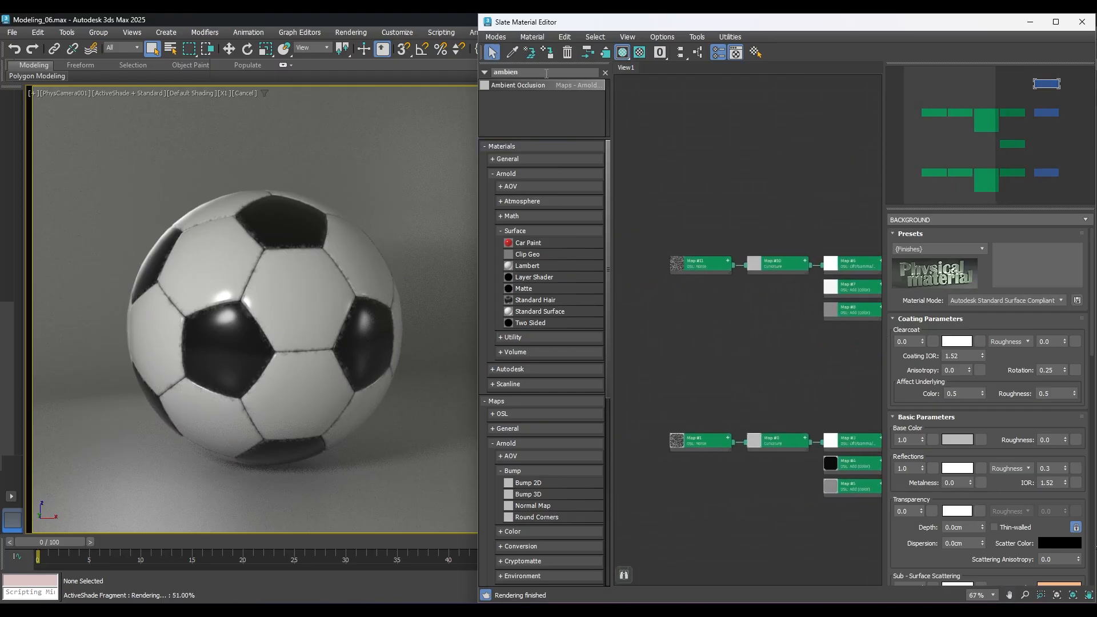
double_click(546, 74)
text(n)
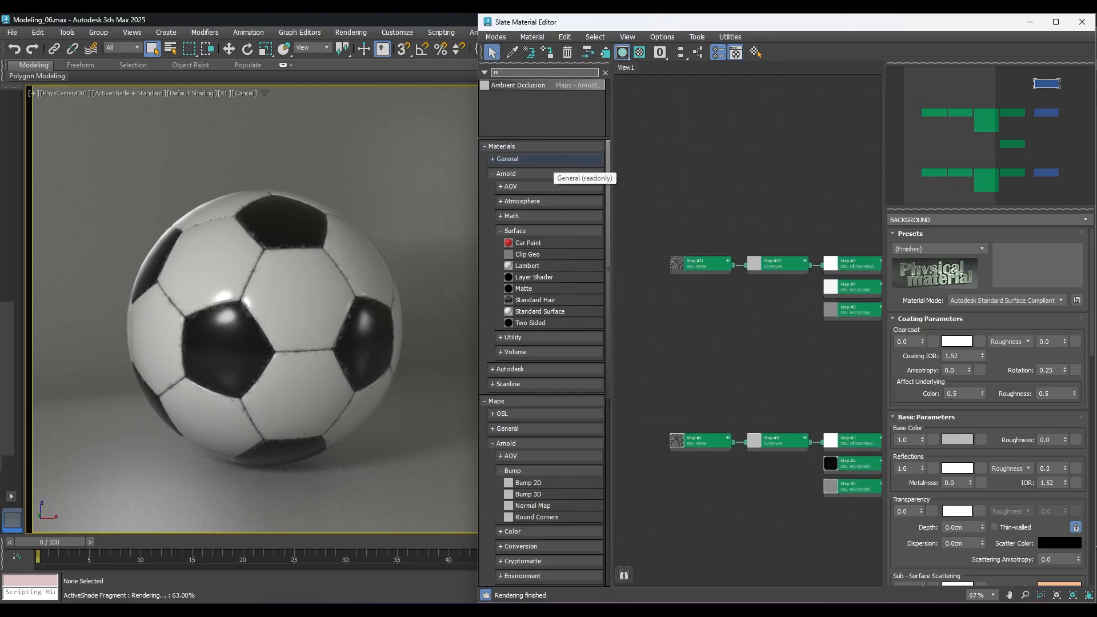
text(oise)
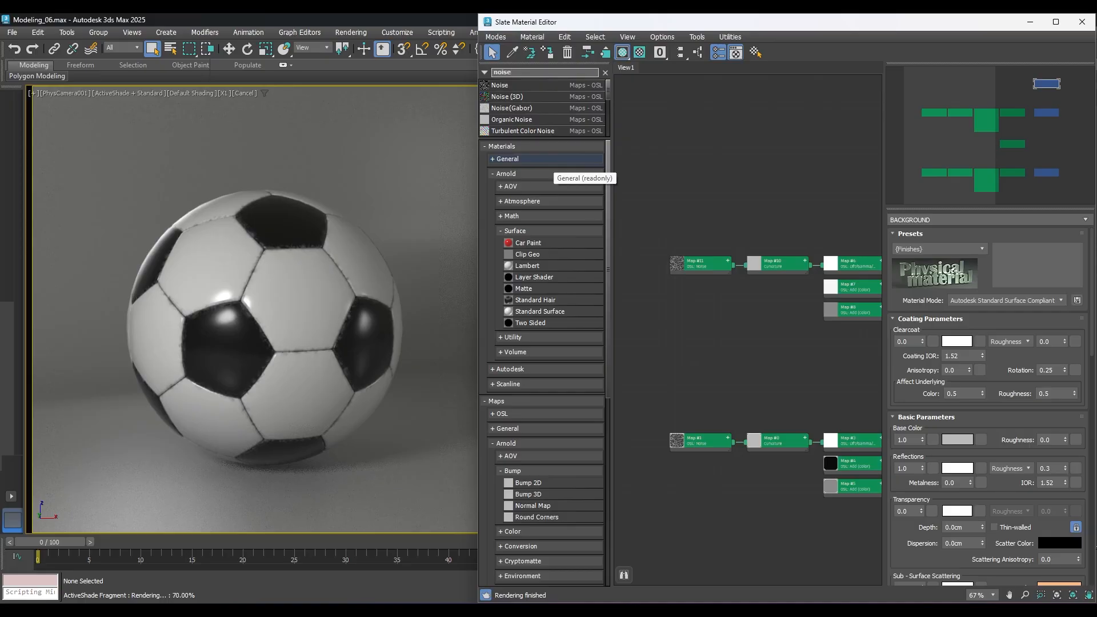
drag(510, 86, 681, 351)
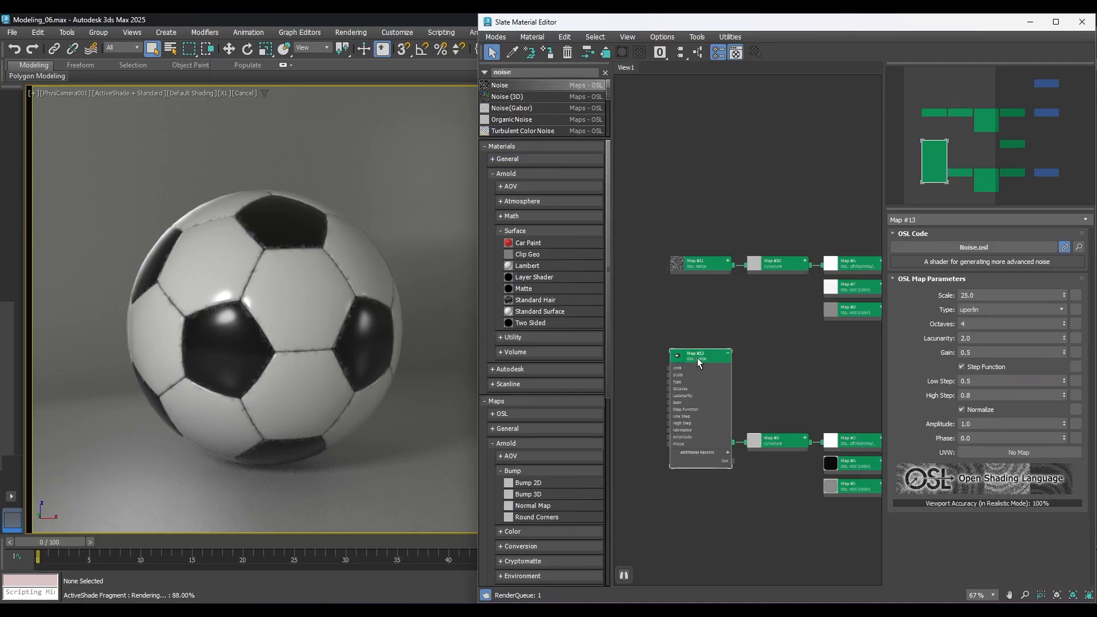
click(728, 356)
Step: Set the new Noise map's scale to 3
middle_drag(738, 389, 683, 377)
double_click(993, 296)
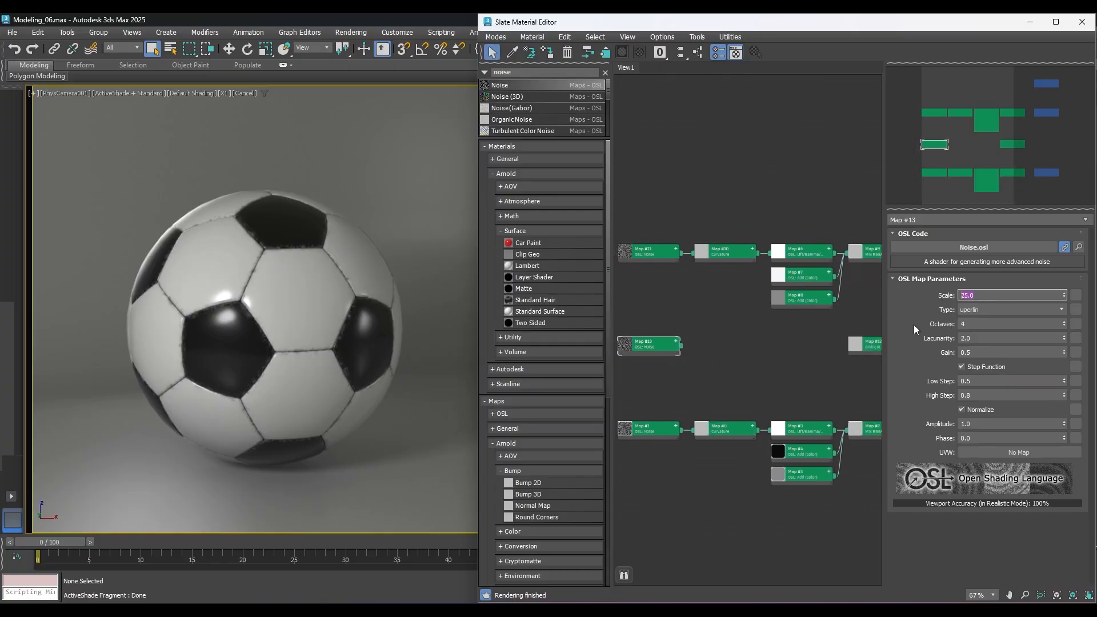
text(3)
click(704, 366)
Step: Move the Ambient Occlusion node up near the white Mix RGBA node and place the new Noise node below the white color nodes
drag(649, 345, 748, 352)
middle_drag(769, 370, 643, 342)
drag(753, 318, 750, 285)
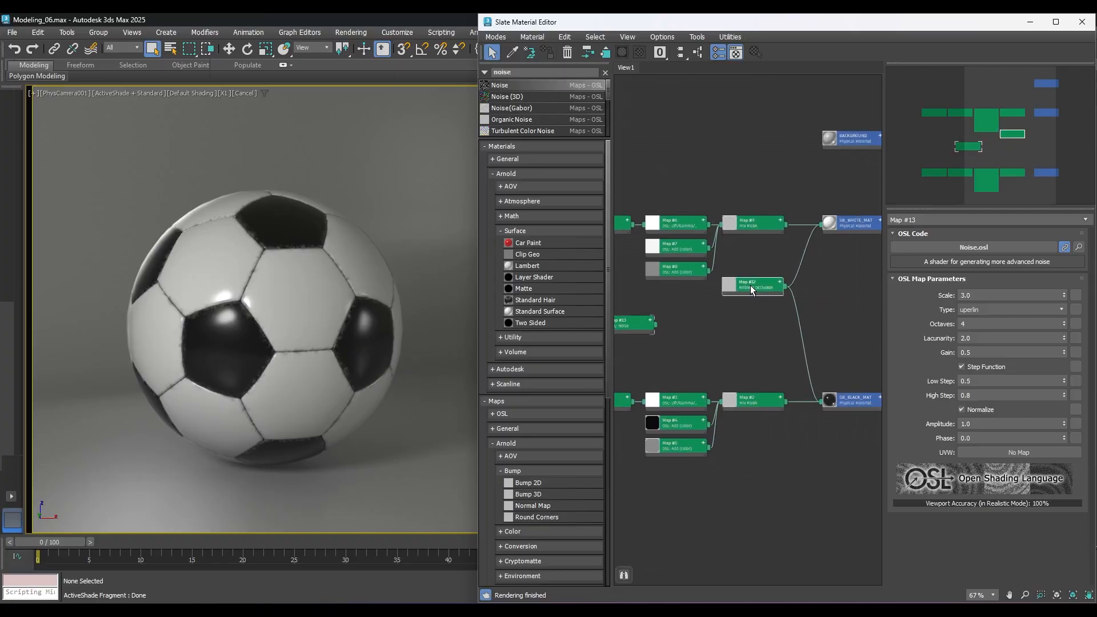
drag(616, 330, 669, 324)
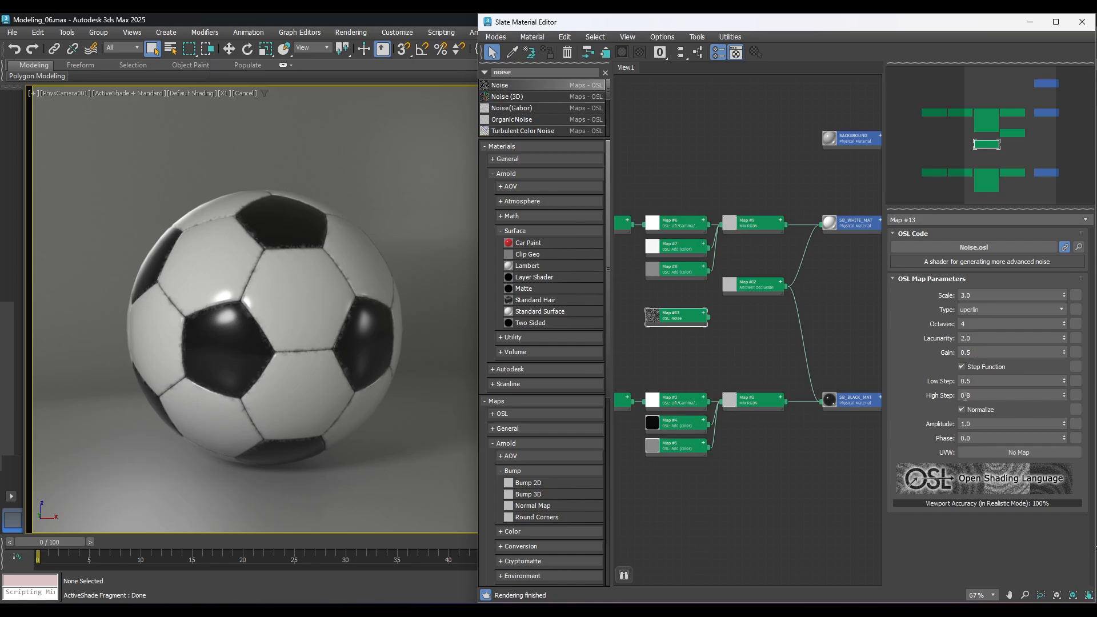
Step: Set the new Noise map's gain to 1.0 and its low step to 0.3
drag(976, 354, 940, 354)
key(Tab)
text(0.3)
key(Return)
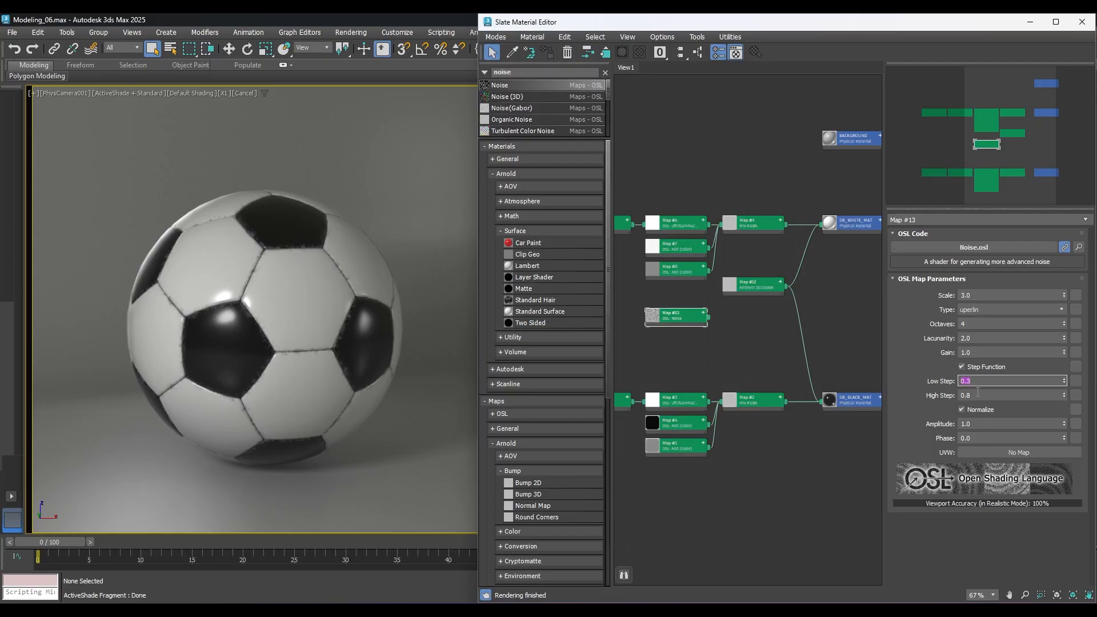
key(Tab)
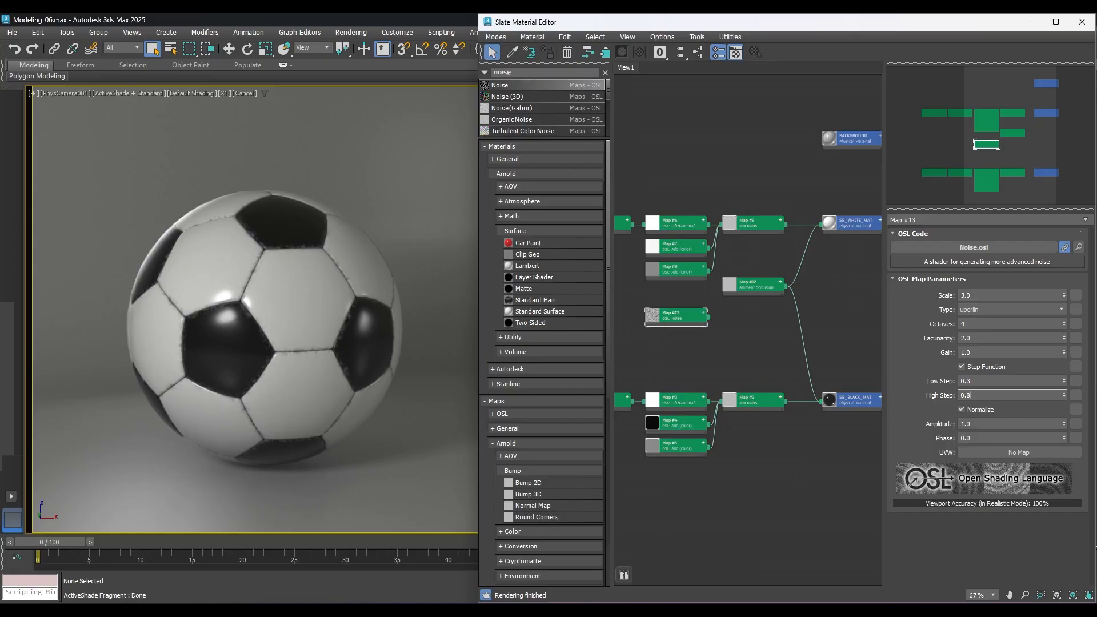
Step: Add an OSL Lift/Gamma/Gain map below the Ambient Occlusion node and feed the new Noise map into its input
drag(531, 73, 452, 75)
text(lift)
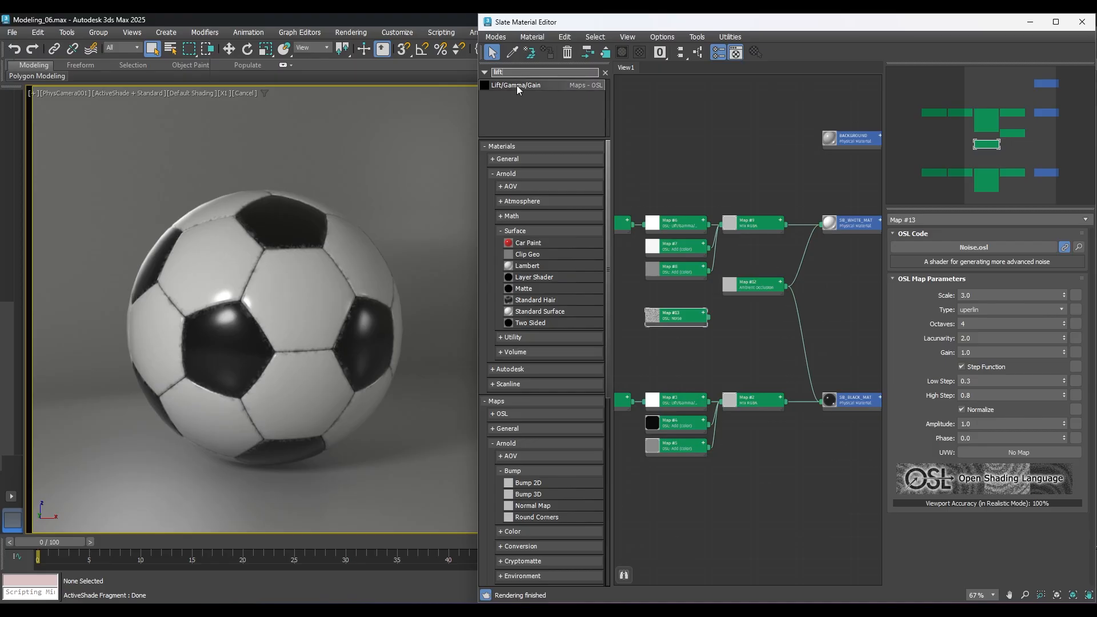
drag(517, 84, 739, 336)
scroll(696, 316, up, 3)
middle_drag(787, 315, 735, 314)
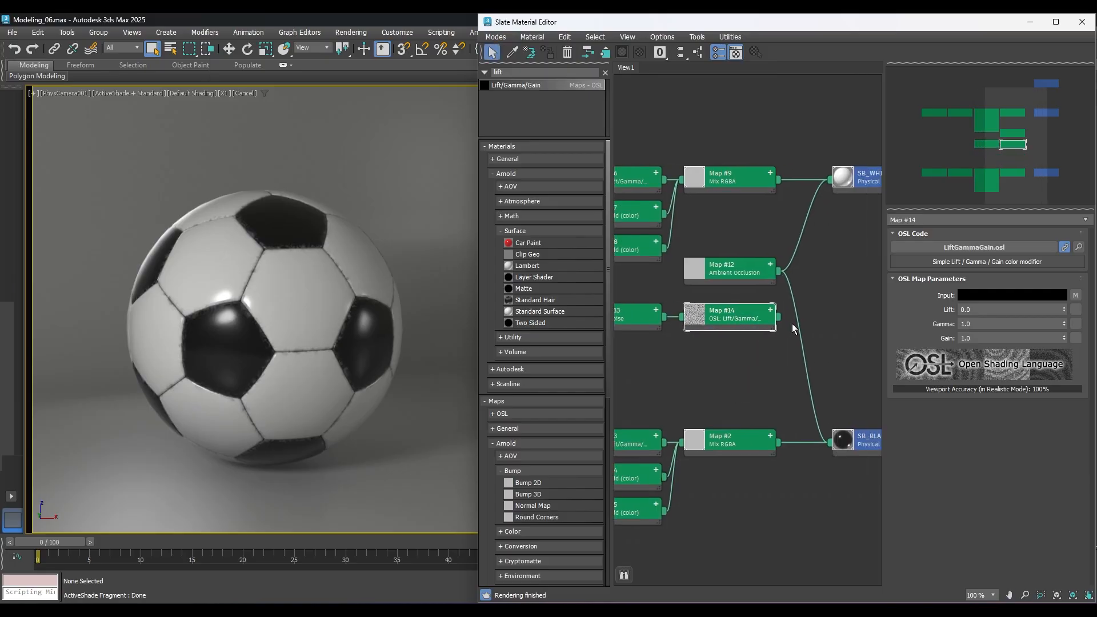
Step: Set the new Lift/Gamma/Gain map's gain to 0.3
double_click(986, 338)
text(0.3)
key(Return)
middle_drag(698, 356, 629, 354)
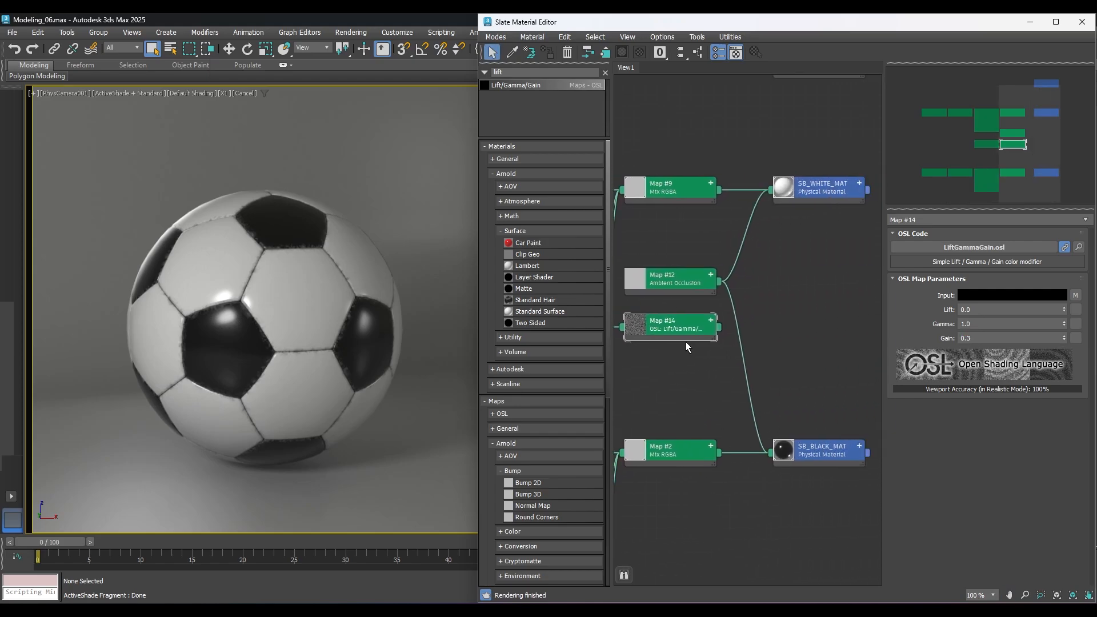
Step: Connect the noise-fed Lift/Gamma/Gain map to the Roughness Map of both SB_WHITE_MAT and SB_BLACK_MAT
drag(720, 327, 770, 247)
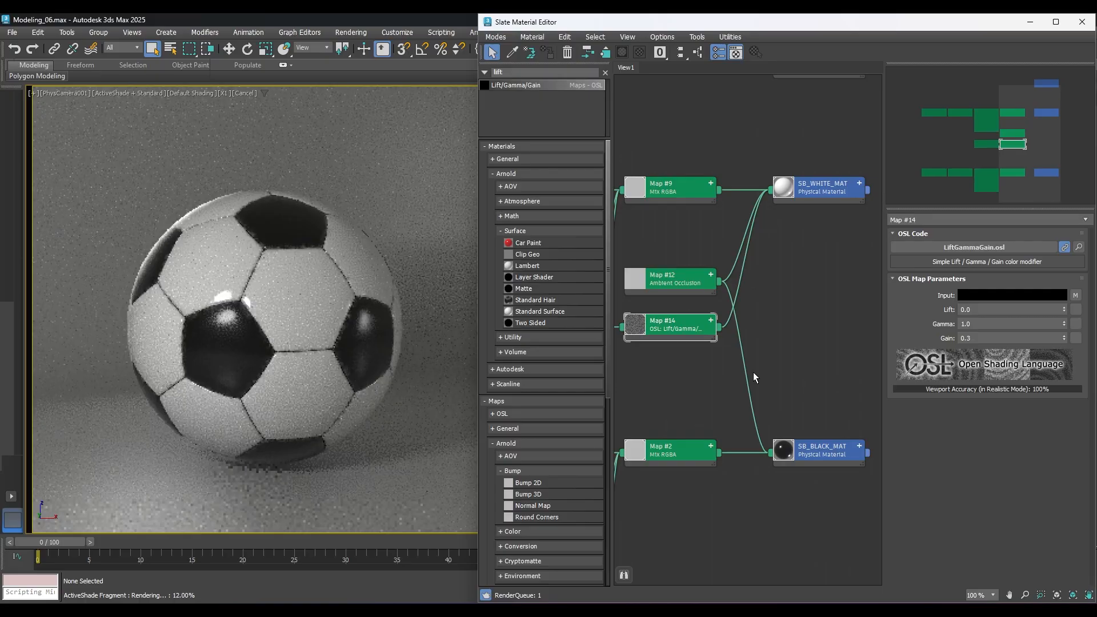
drag(719, 327, 769, 509)
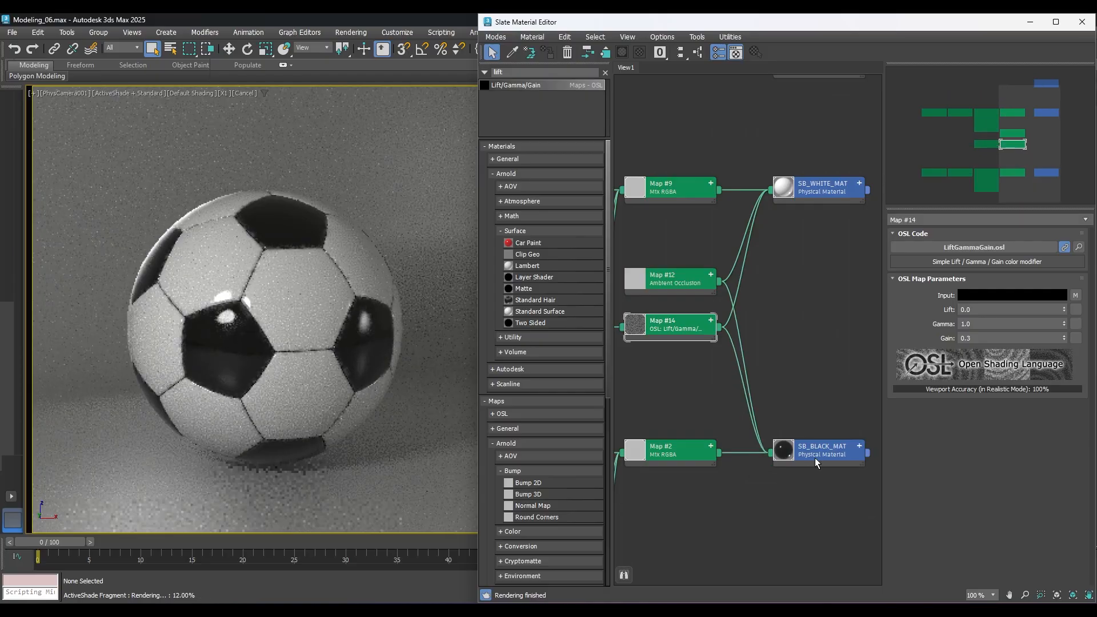
middle_drag(660, 390, 851, 390)
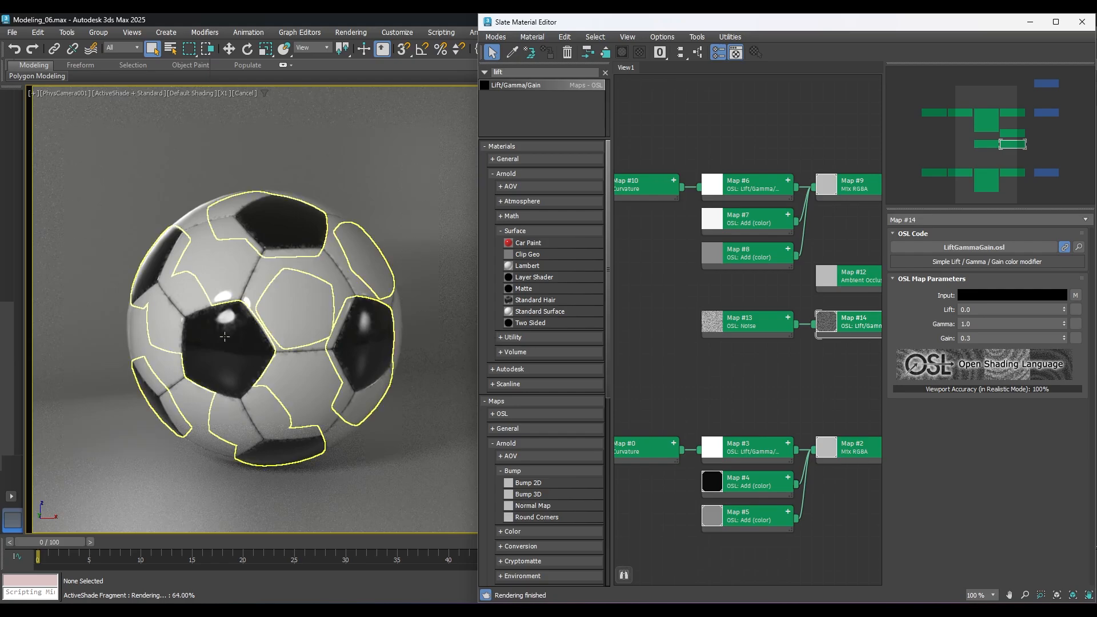
middle_drag(808, 378, 732, 369)
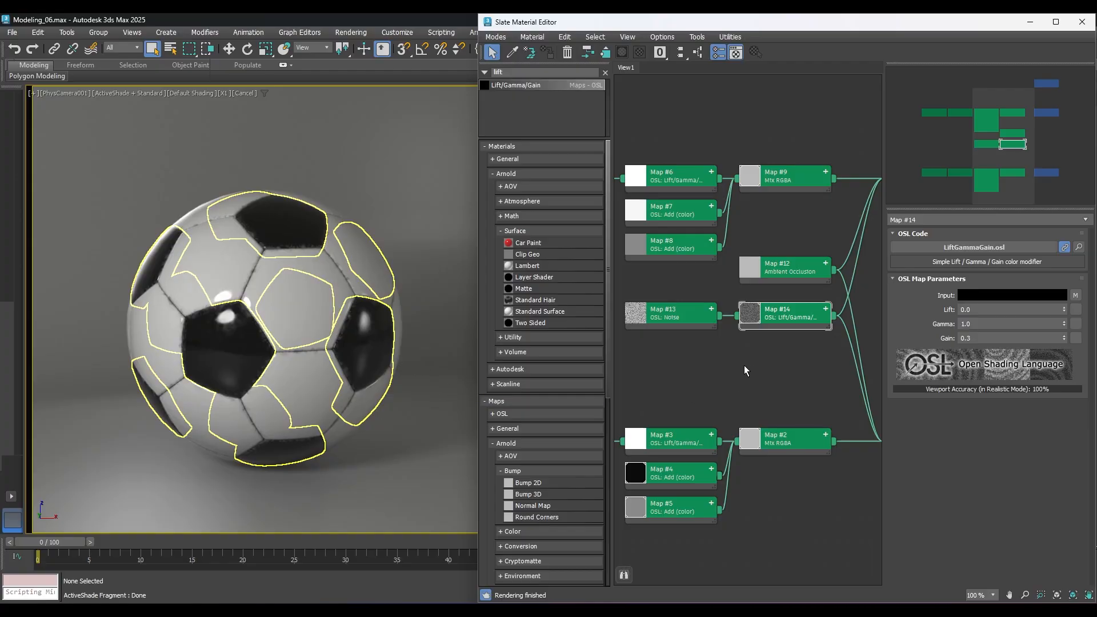
Step: Move the Noise and Lift/Gamma/Gain nodes together one column back, so the Lift/Gamma/Gain node sits beneath the white color nodes
scroll(725, 346, down, 2)
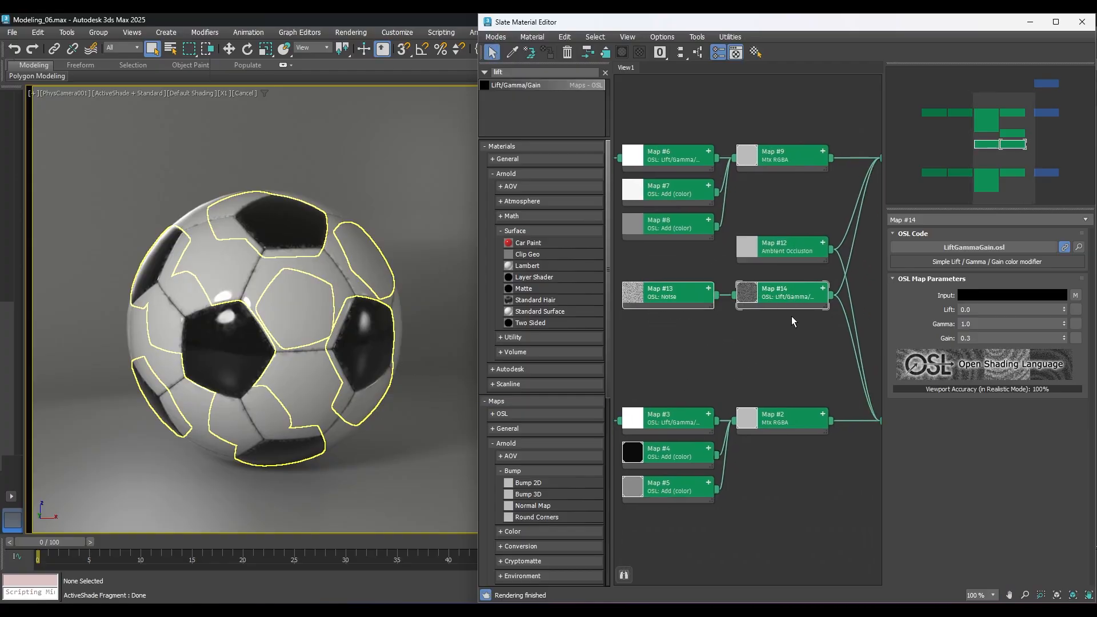
middle_drag(747, 350, 796, 343)
scroll(822, 330, down, 2)
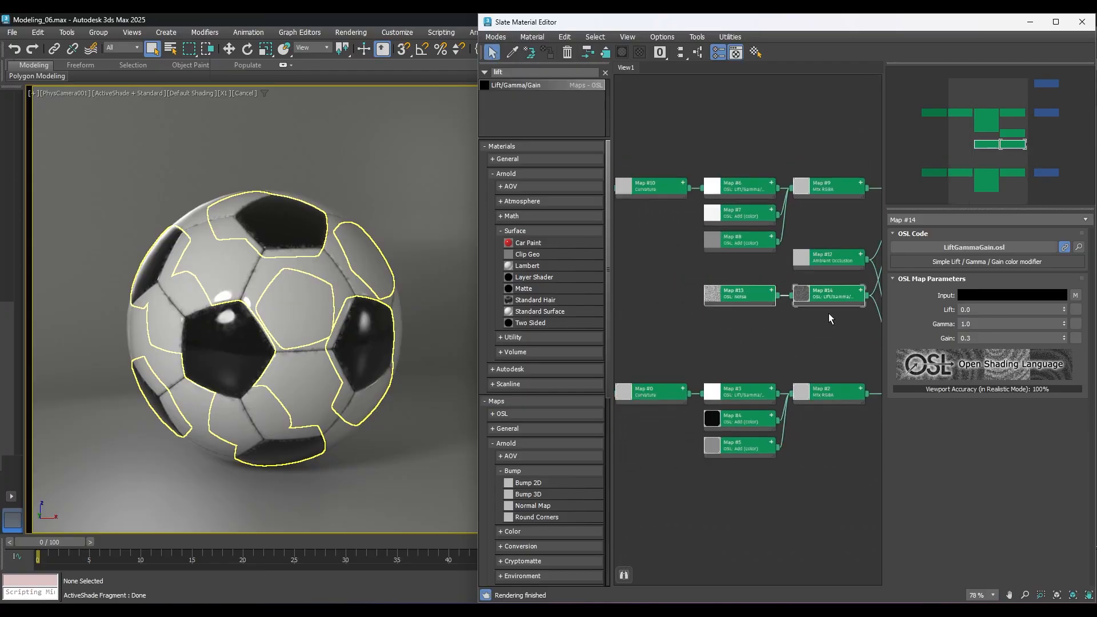
drag(833, 300, 746, 294)
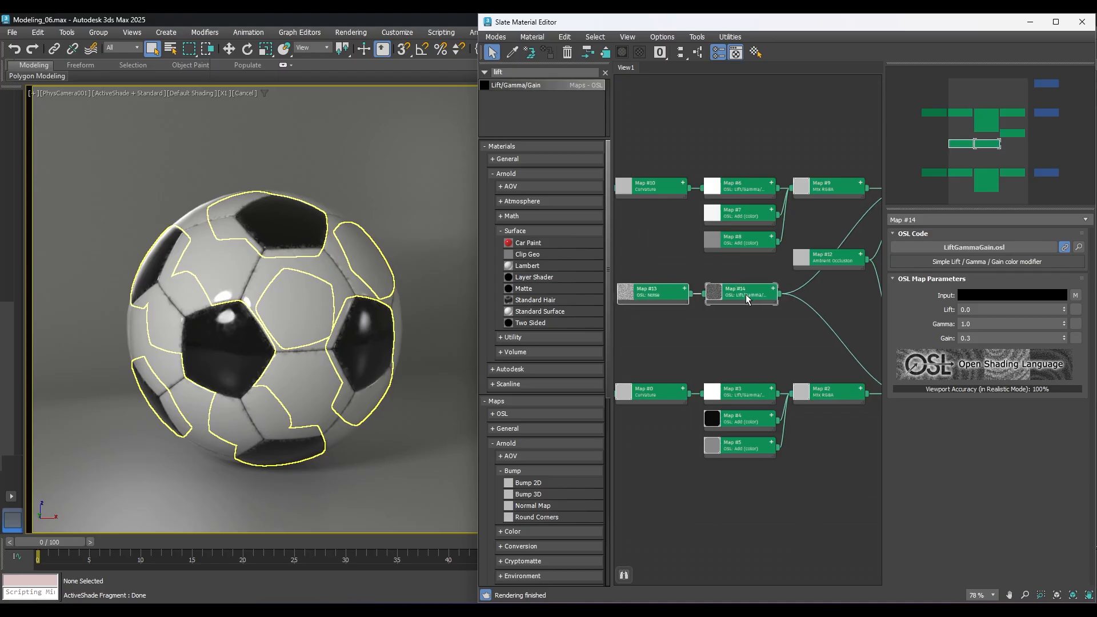
middle_drag(746, 294, 695, 293)
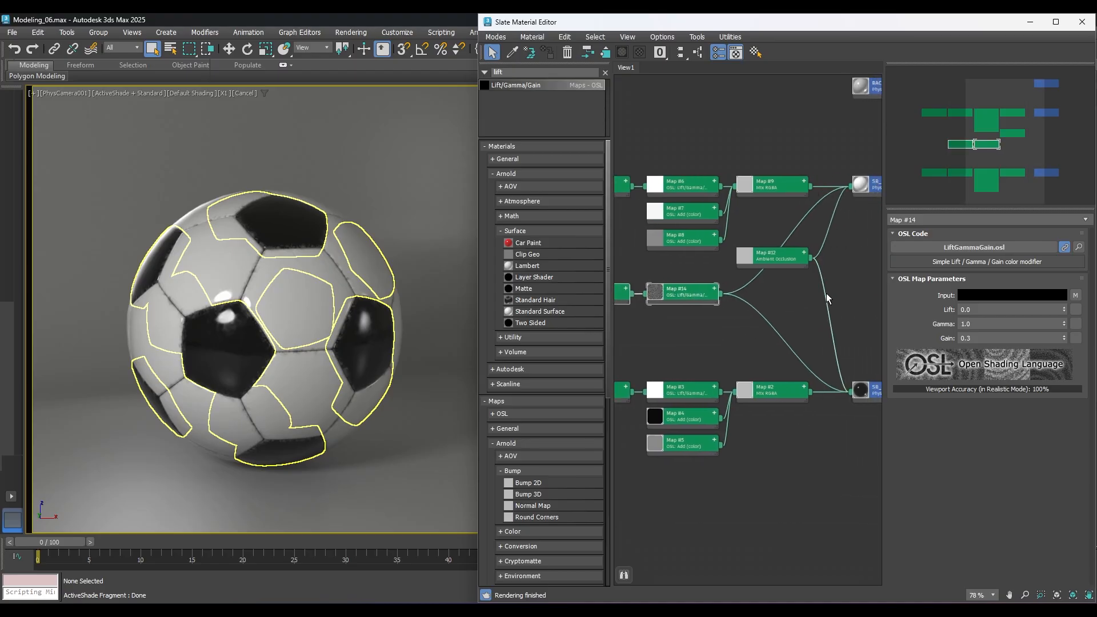
mouse_move(827, 293)
middle_down()
mouse_move(772, 292)
mouse_move(809, 287)
middle_up()
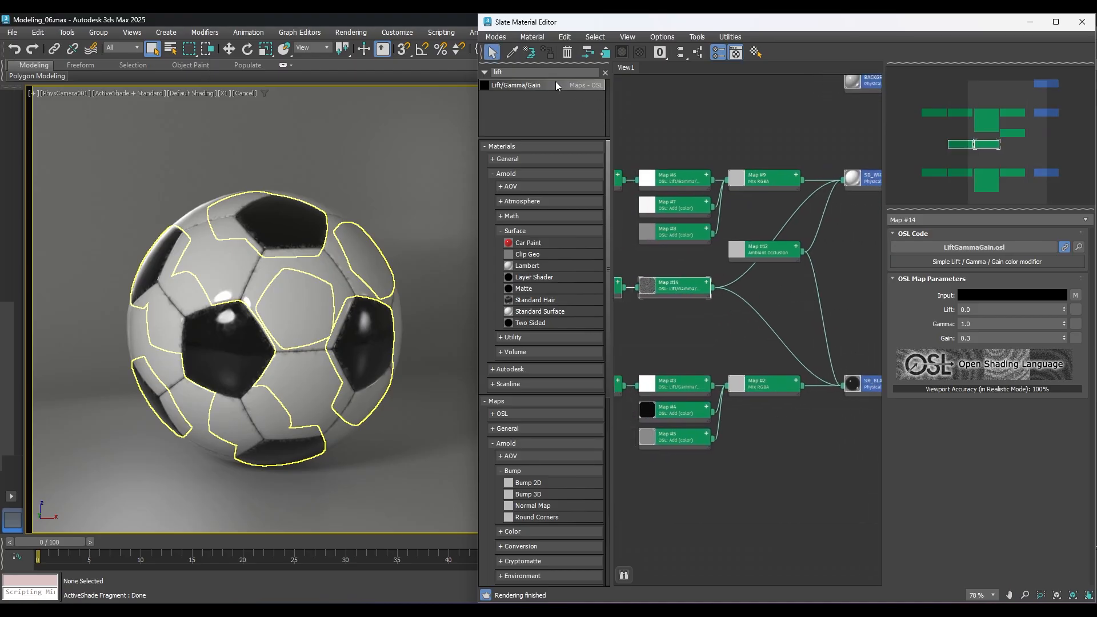
Step: Add an Arnold Bump 2D map below the Ambient Occlusion node and feed the noise-driven Lift/Gamma/Gain map into its bump map input
double_click(528, 71)
text(bump)
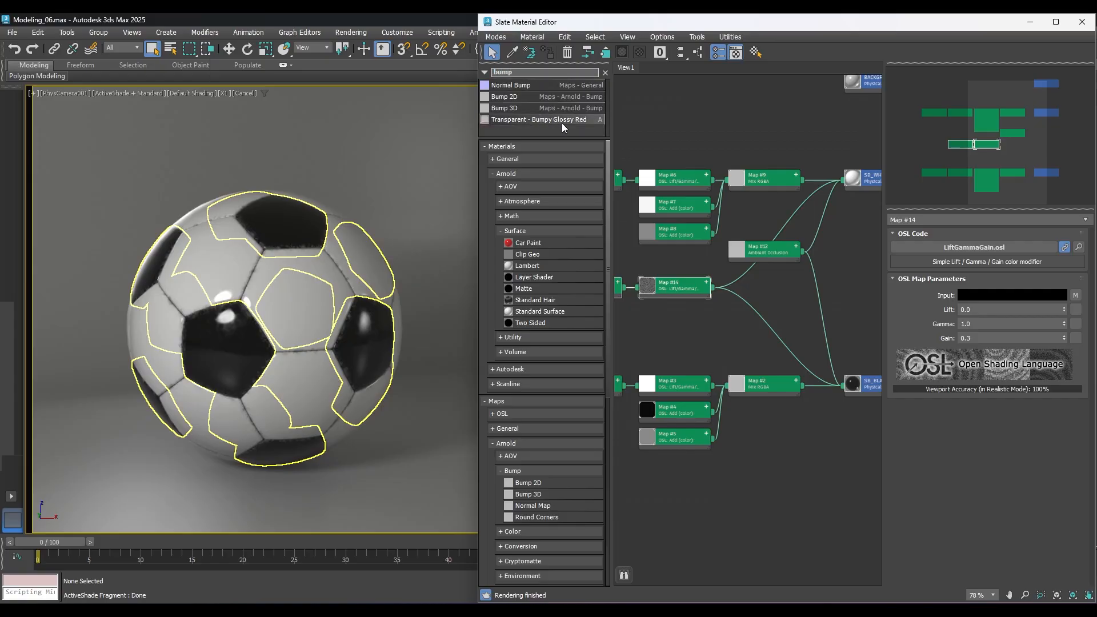
click(543, 97)
click(678, 322)
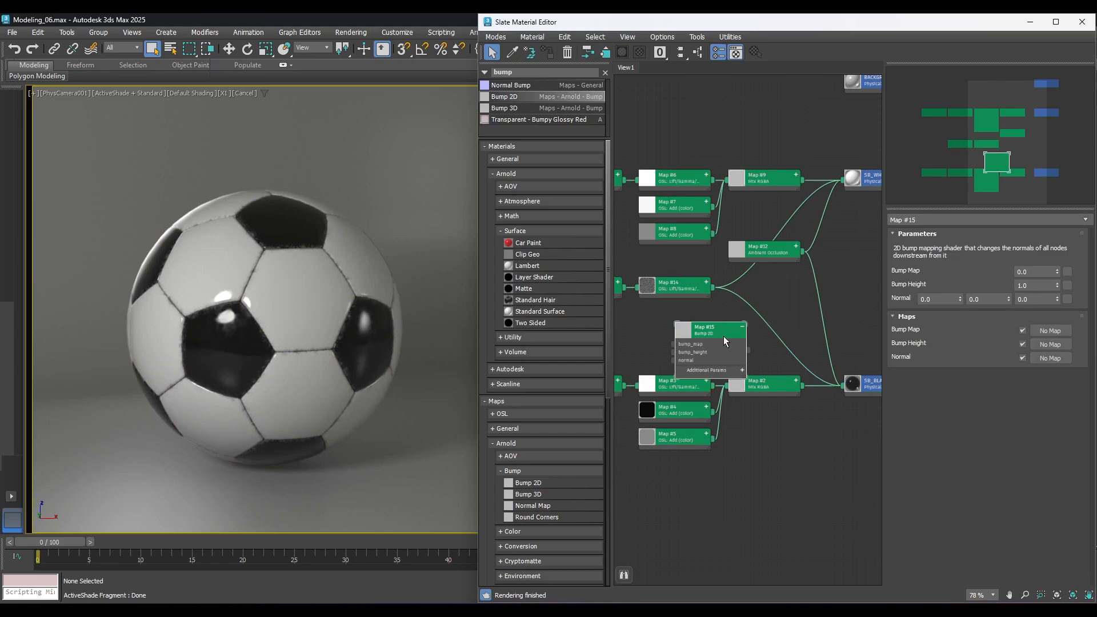
drag(717, 330, 782, 286)
click(805, 282)
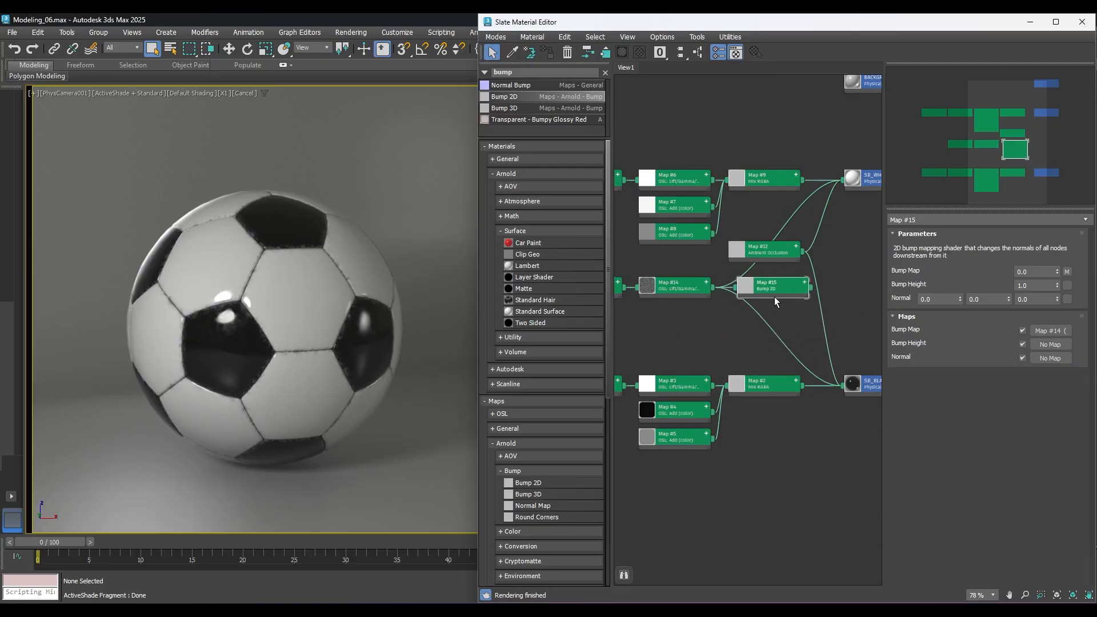
Step: Align the Ambient Occlusion node directly above the Bump 2D node
middle_drag(768, 286, 708, 307)
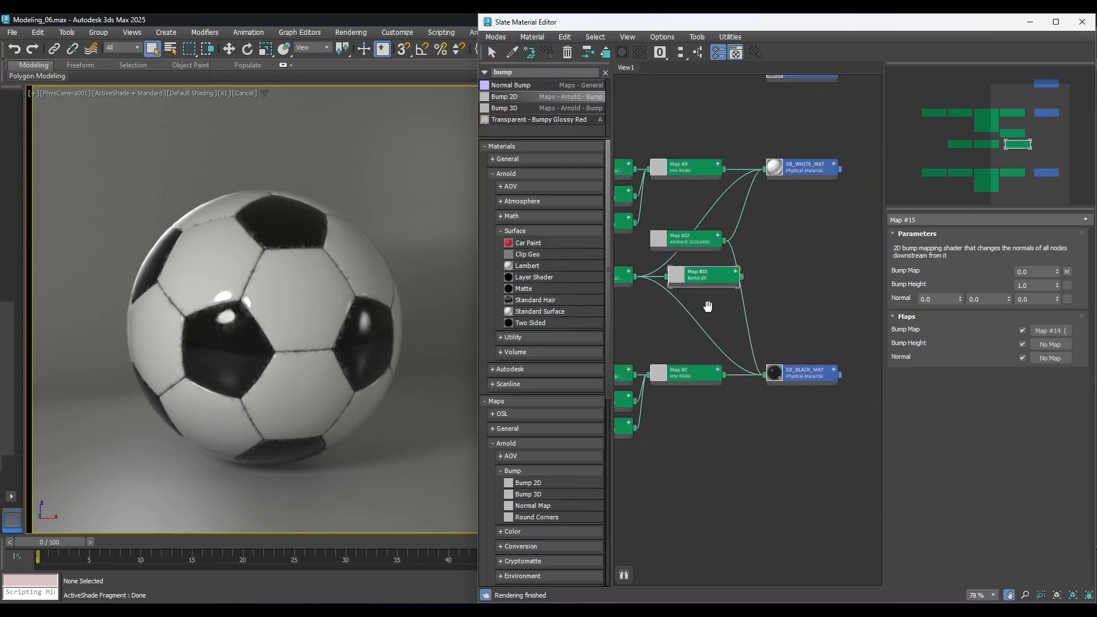
scroll(707, 278, up, 2)
drag(699, 229, 720, 228)
middle_drag(739, 270, 726, 255)
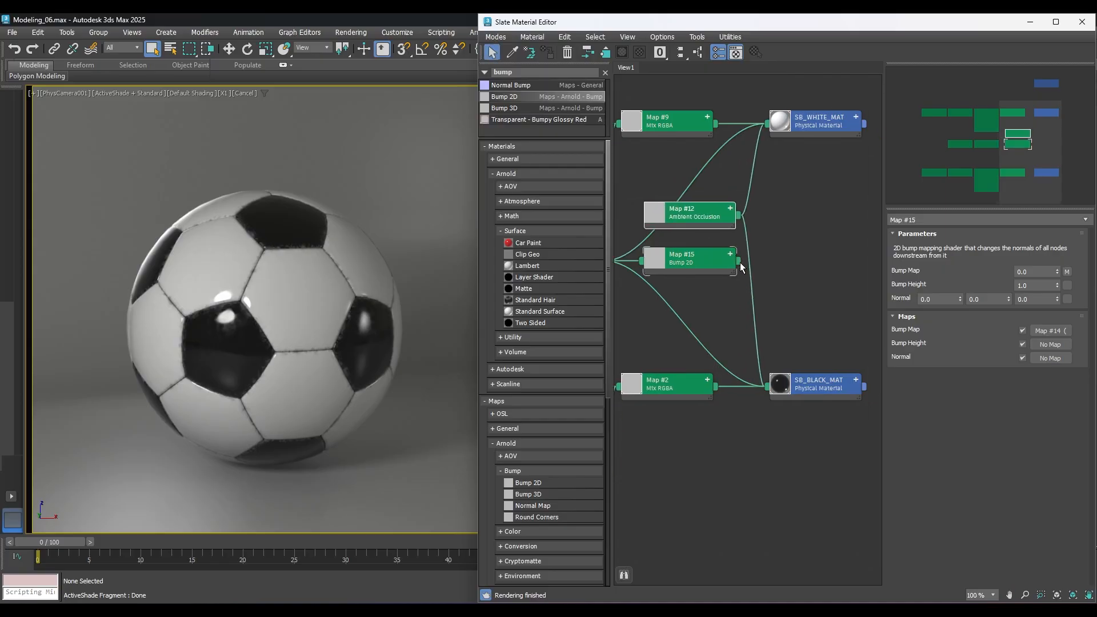
Step: Connect the Bump 2D map to the Bump Map of both SB_WHITE_MAT and SB_BLACK_MAT
drag(740, 262, 778, 121)
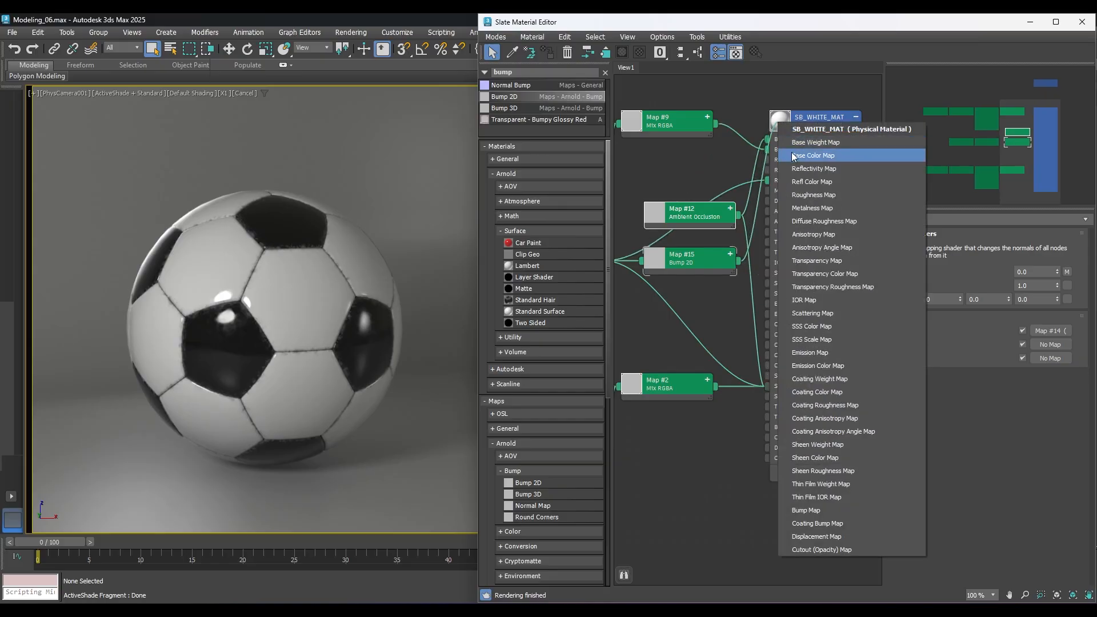
click(818, 511)
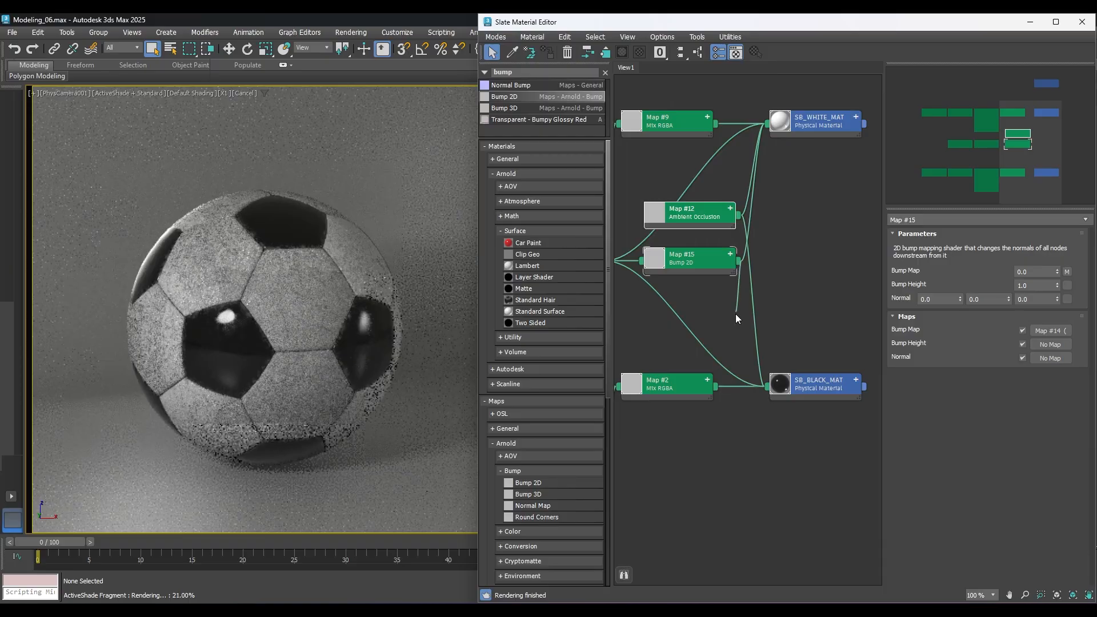
drag(736, 315, 799, 386)
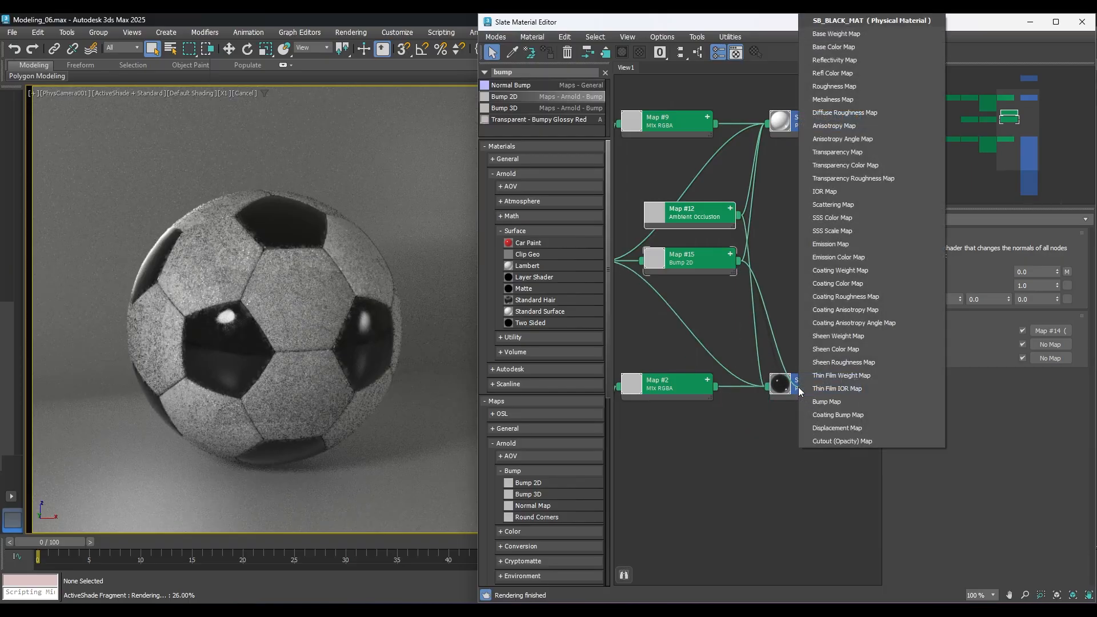
click(834, 403)
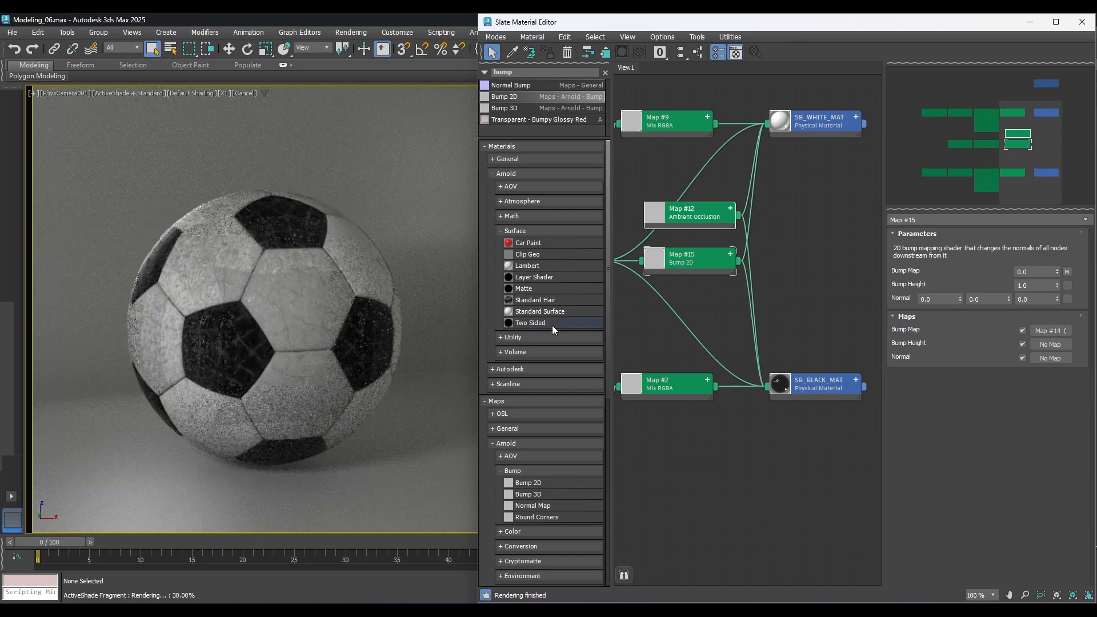
click(709, 252)
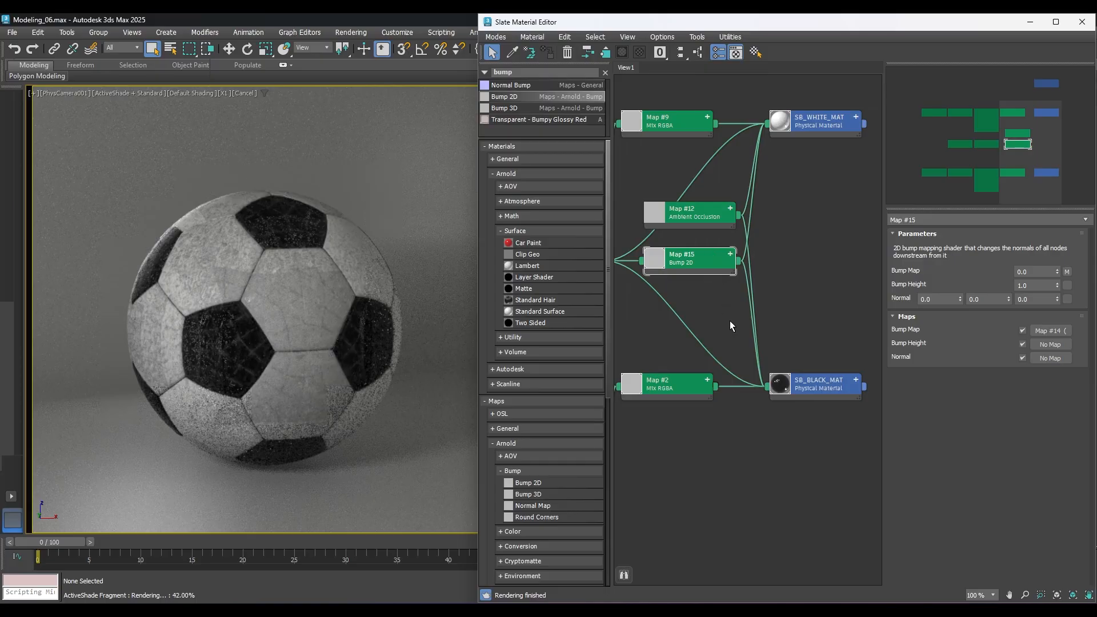
Step: Set the Bump Map amount of SB_WHITE_MAT to 0.01
click(833, 121)
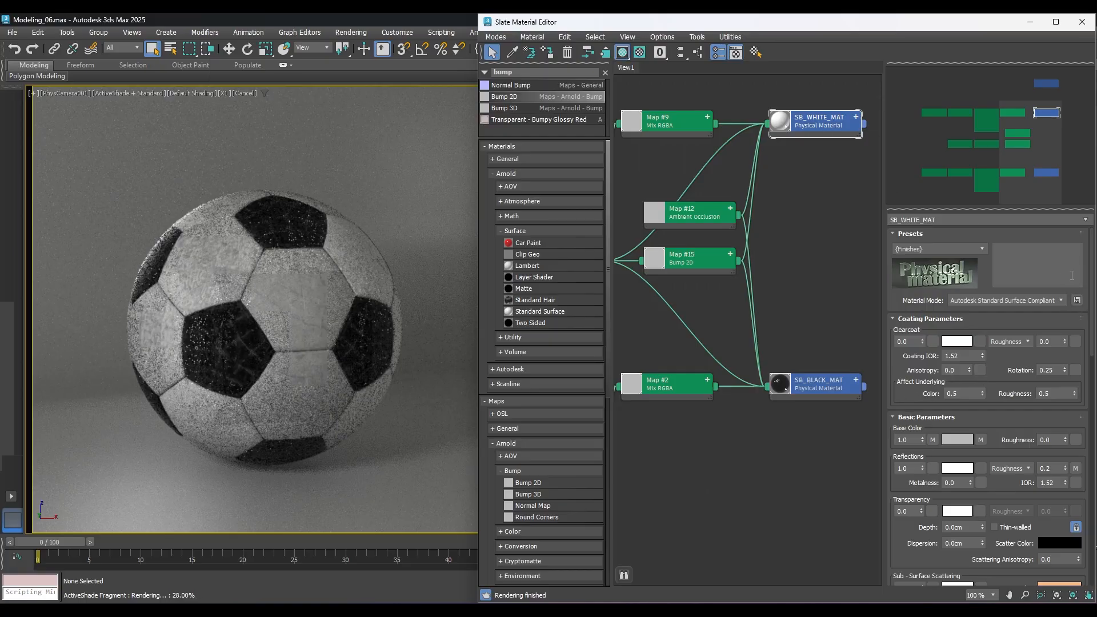
scroll(1084, 261, down, 10)
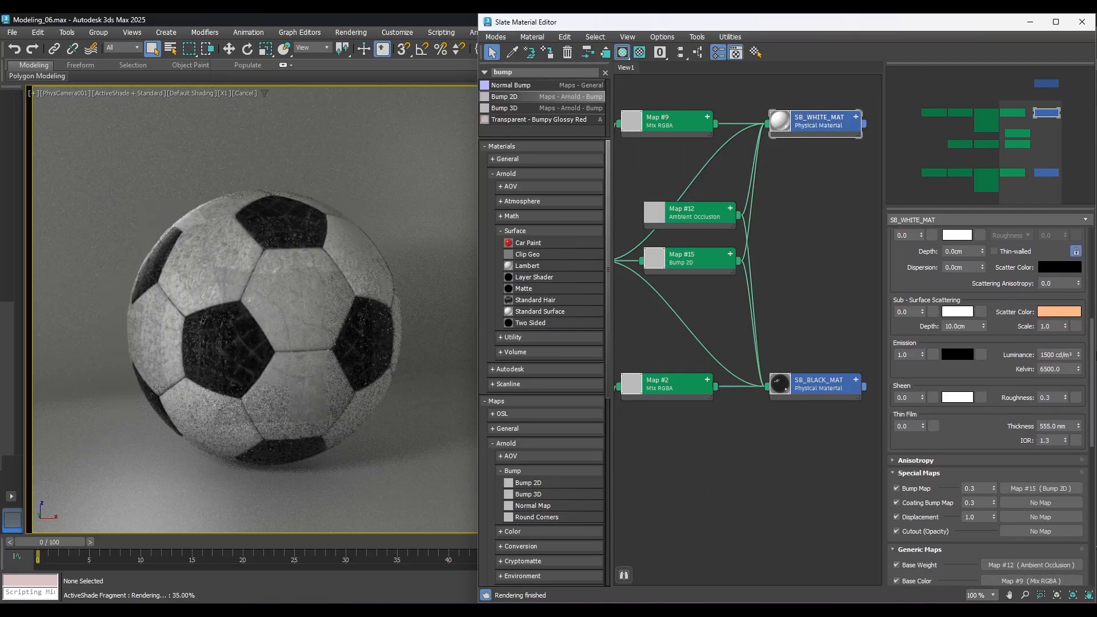
scroll(989, 406, down, 3)
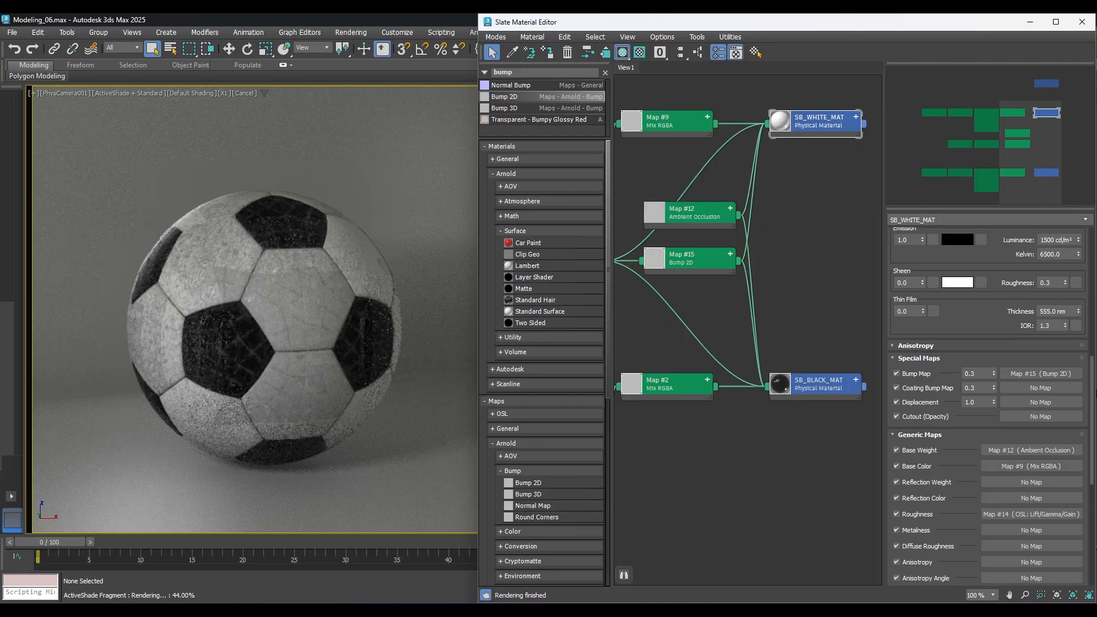
scroll(937, 400, down, 2)
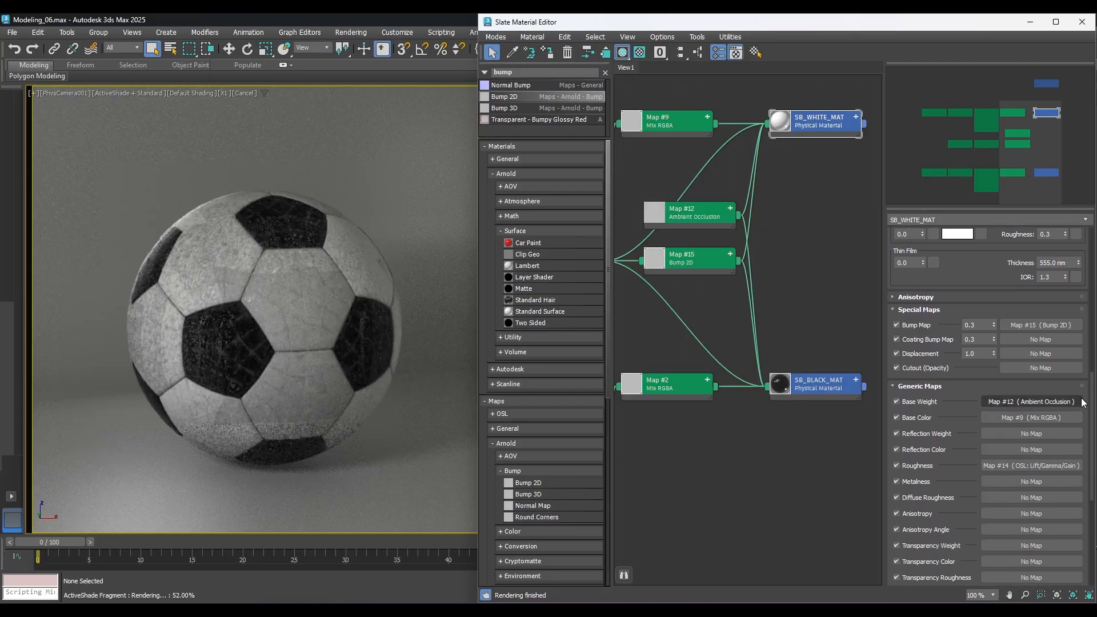
drag(977, 325, 944, 326)
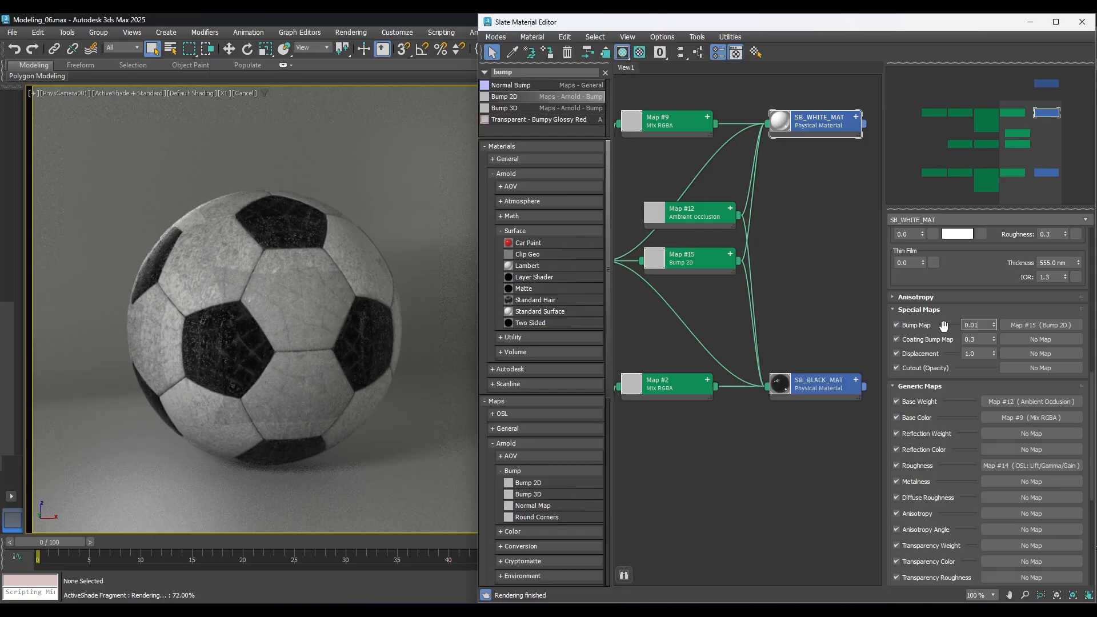
text(0.01)
key(Return)
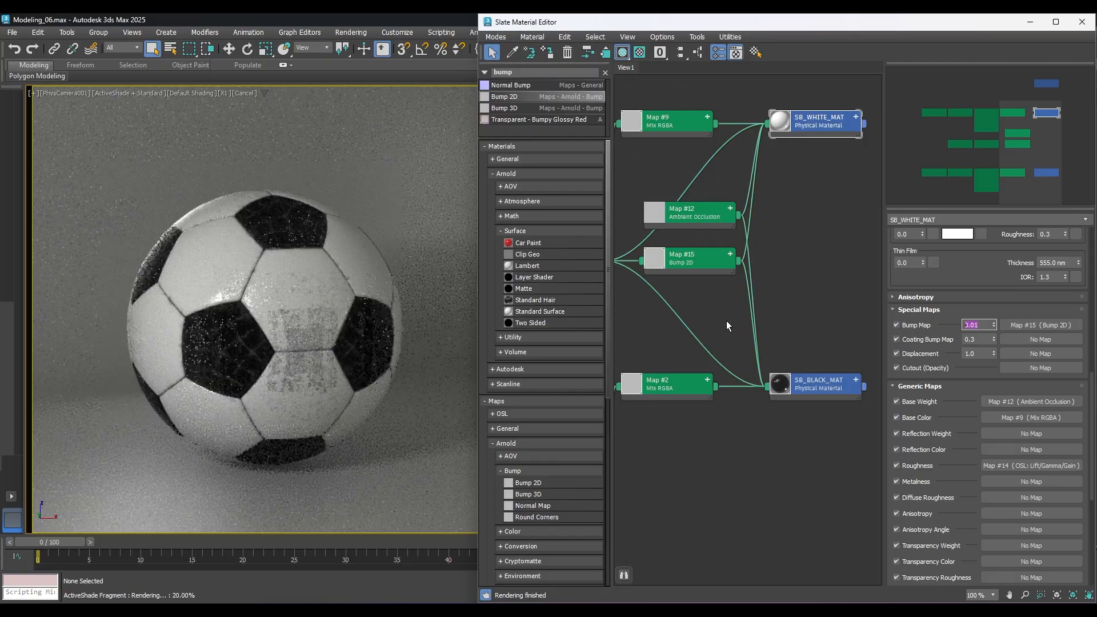
Step: Set the Bump Map amount of SB_BLACK_MAT to 0.01
click(825, 380)
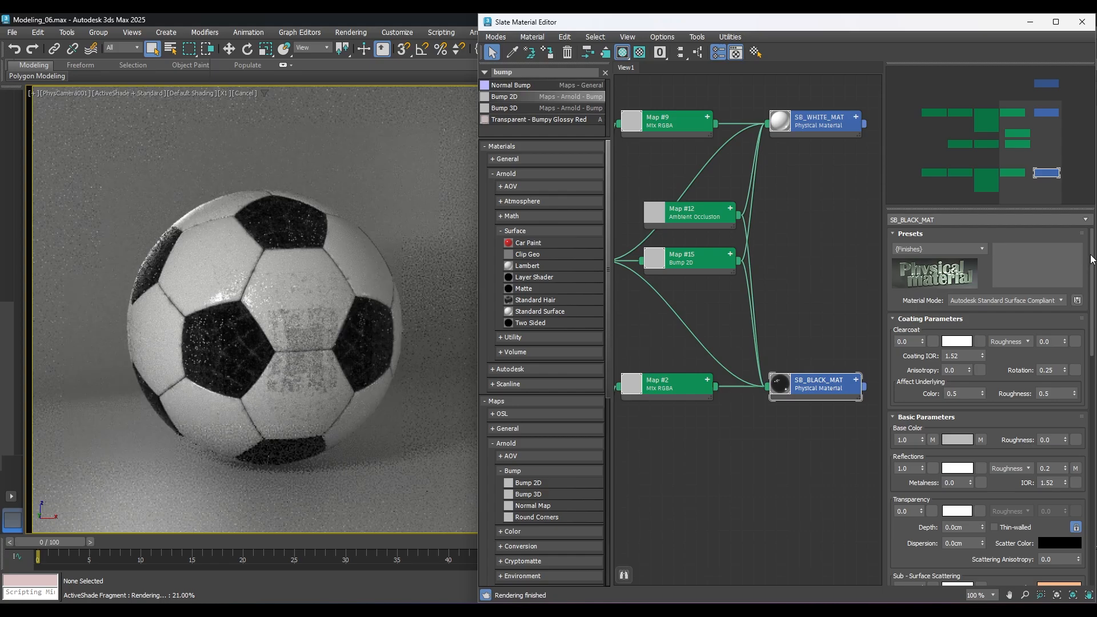
scroll(1086, 330, down, 5)
scroll(1086, 330, down, 6)
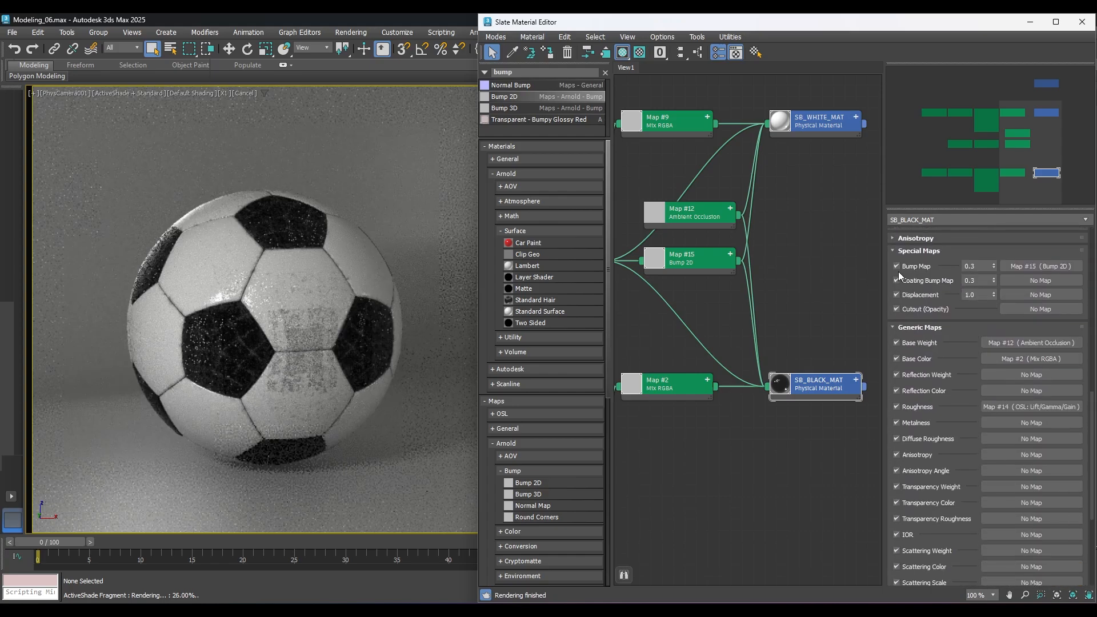
drag(981, 266, 959, 266)
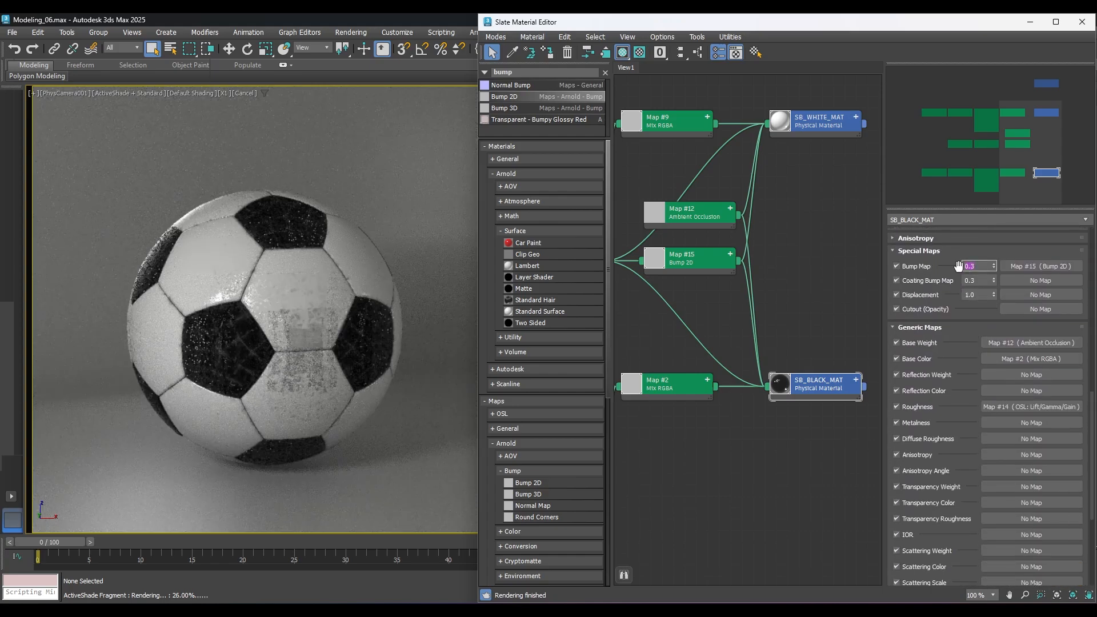
text(0.01)
key(Return)
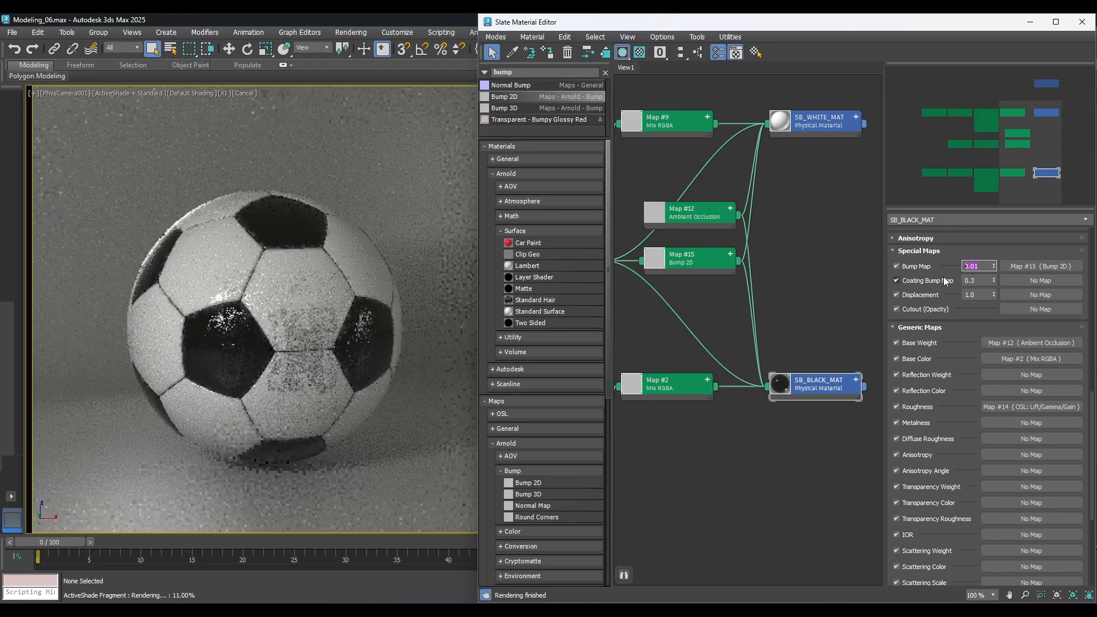
click(788, 452)
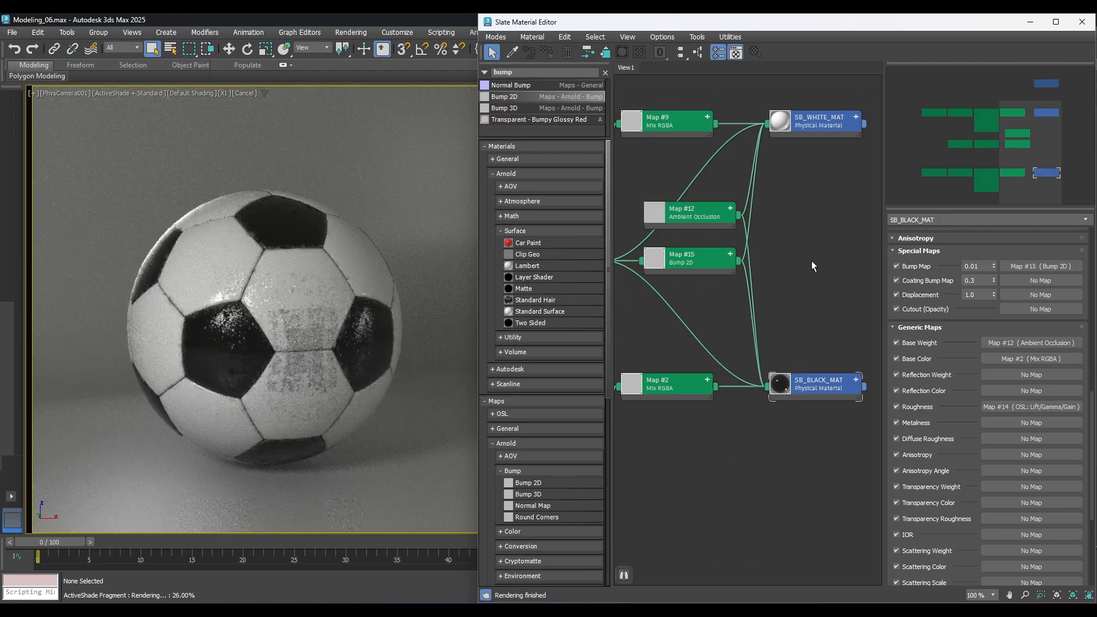
Step: Set the bump height of the Bump 2D map to 0.02
double_click(702, 256)
double_click(1039, 287)
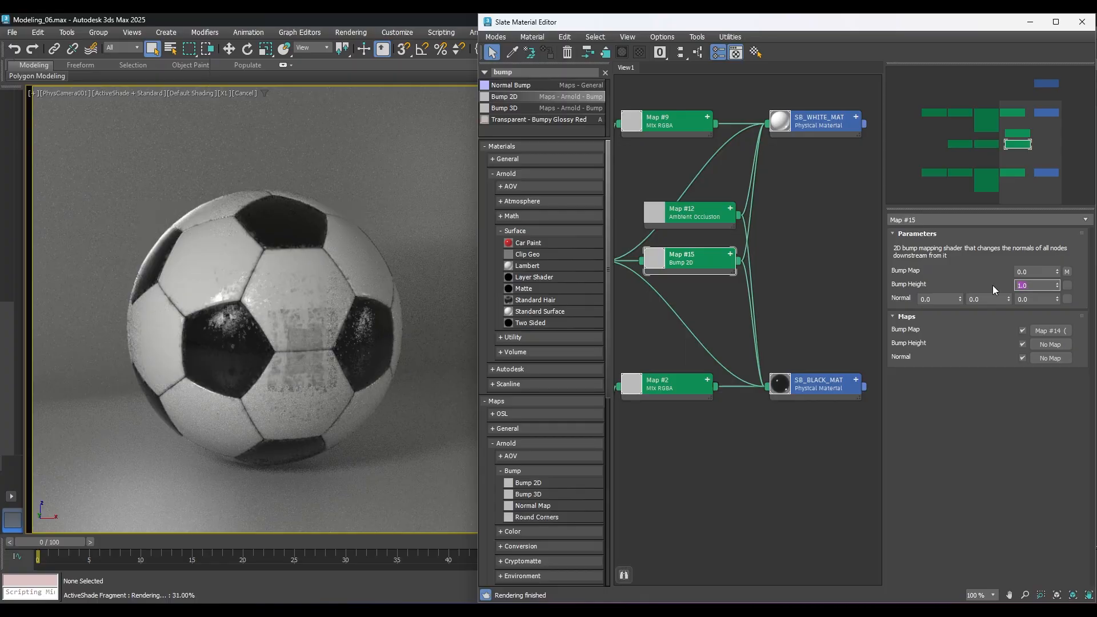
text(0.02)
key(Return)
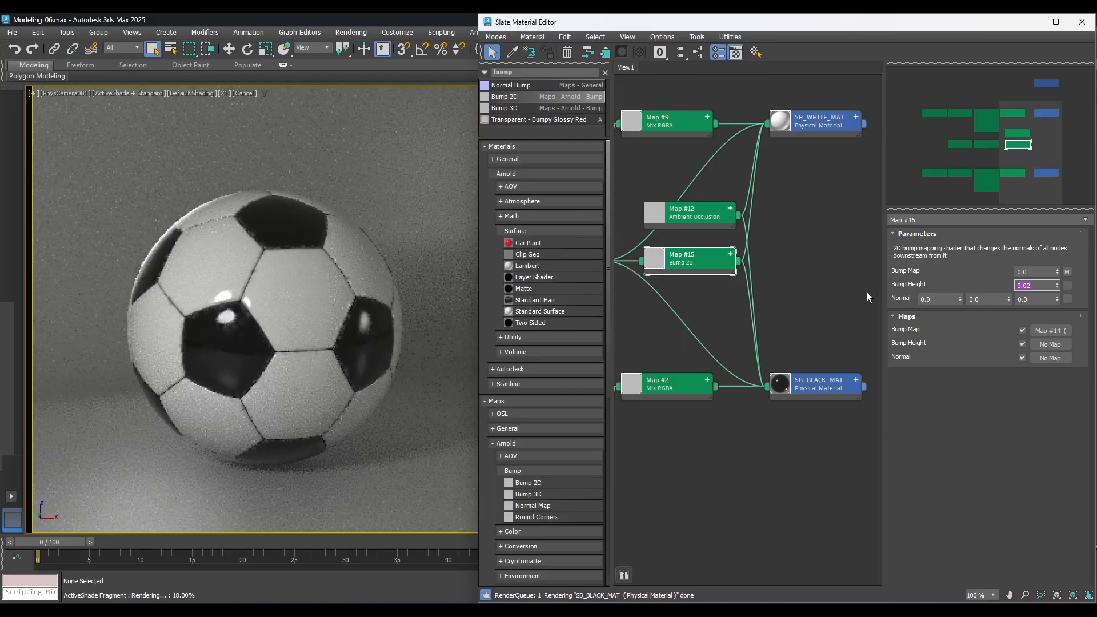
click(308, 364)
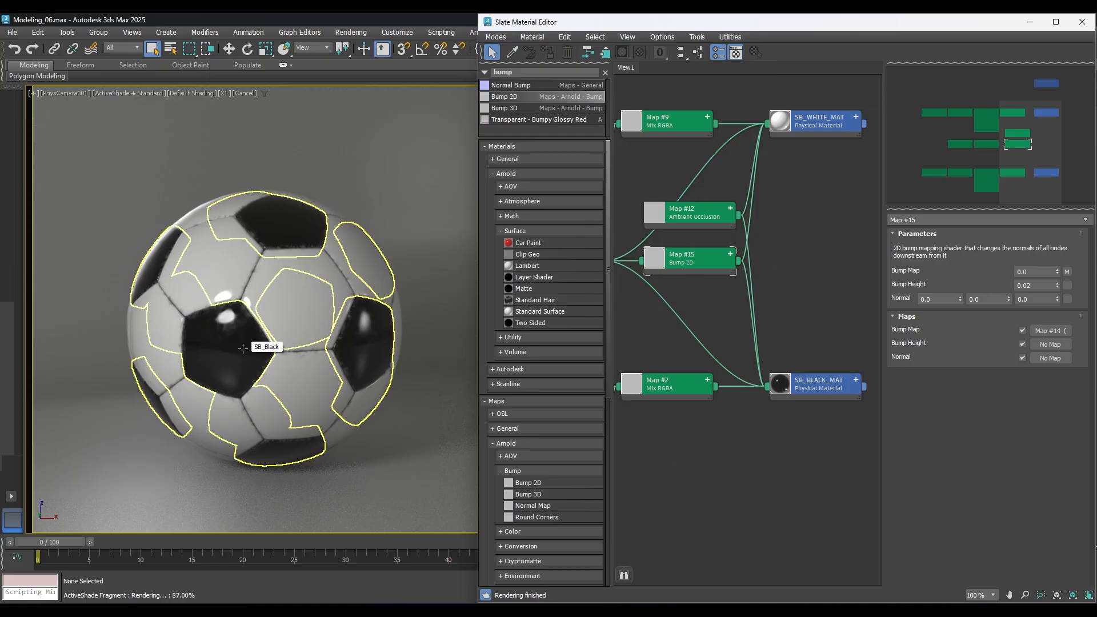
scroll(697, 292, down, 1)
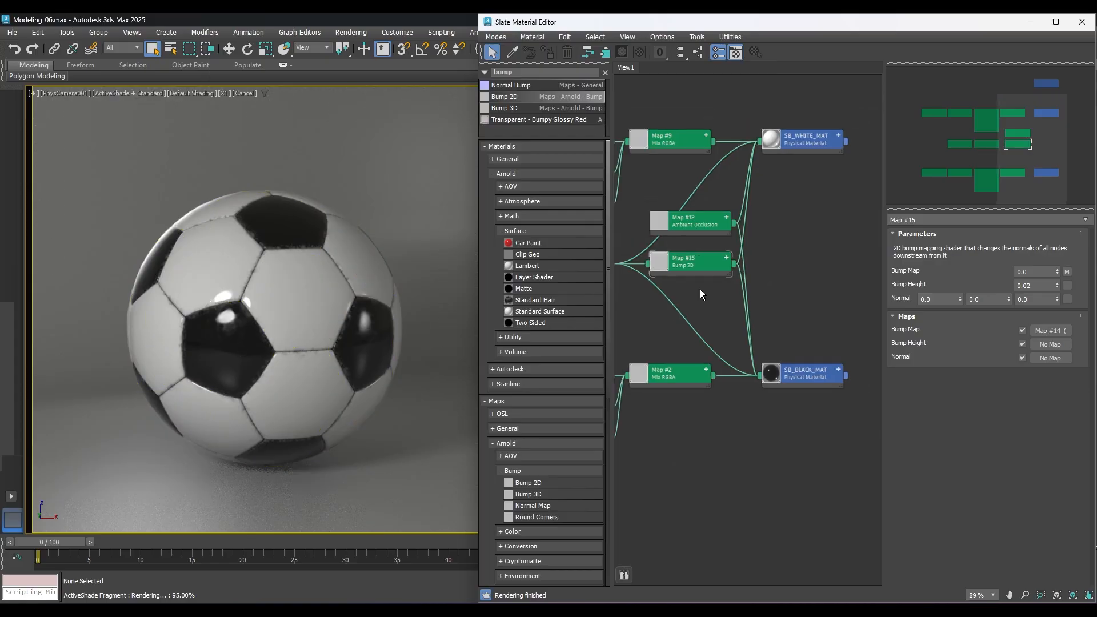
middle_drag(683, 295, 742, 313)
scroll(743, 309, down, 1)
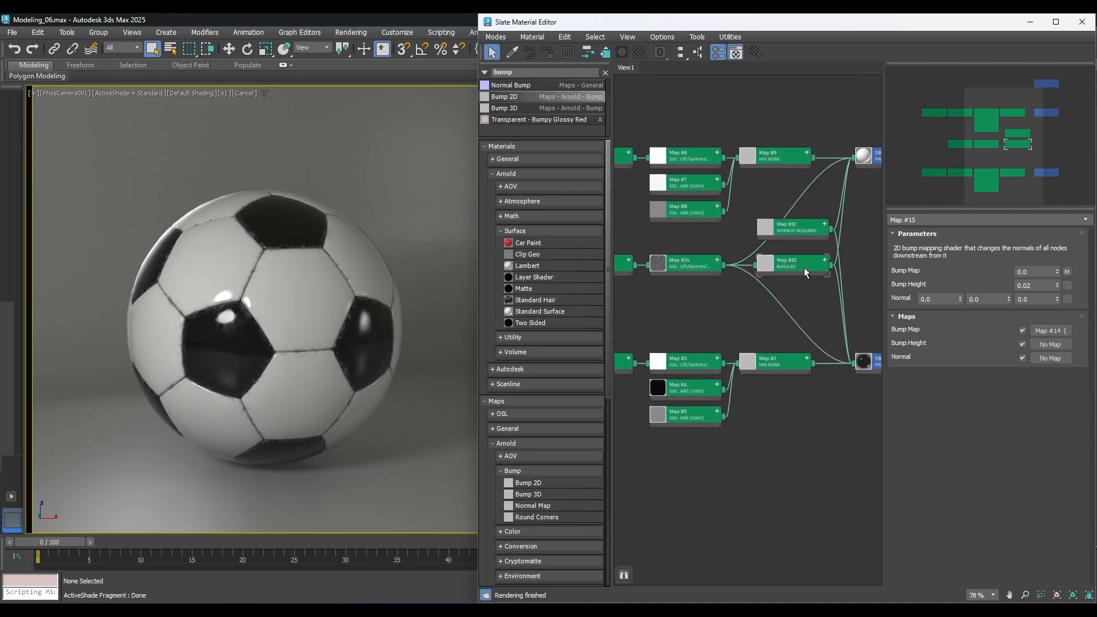
Step: Set the base color of the BACKGROUND material to hex 5AAAE6
click(805, 267)
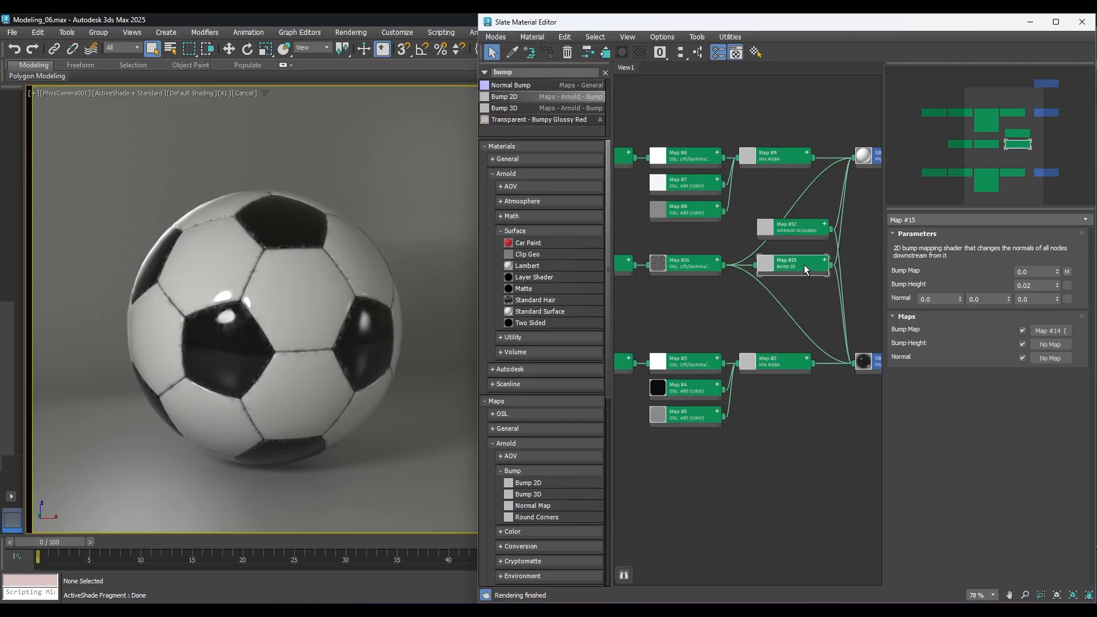
middle_drag(735, 315, 828, 305)
mouse_move(882, 312)
middle_down()
mouse_move(857, 335)
mouse_move(688, 357)
middle_up()
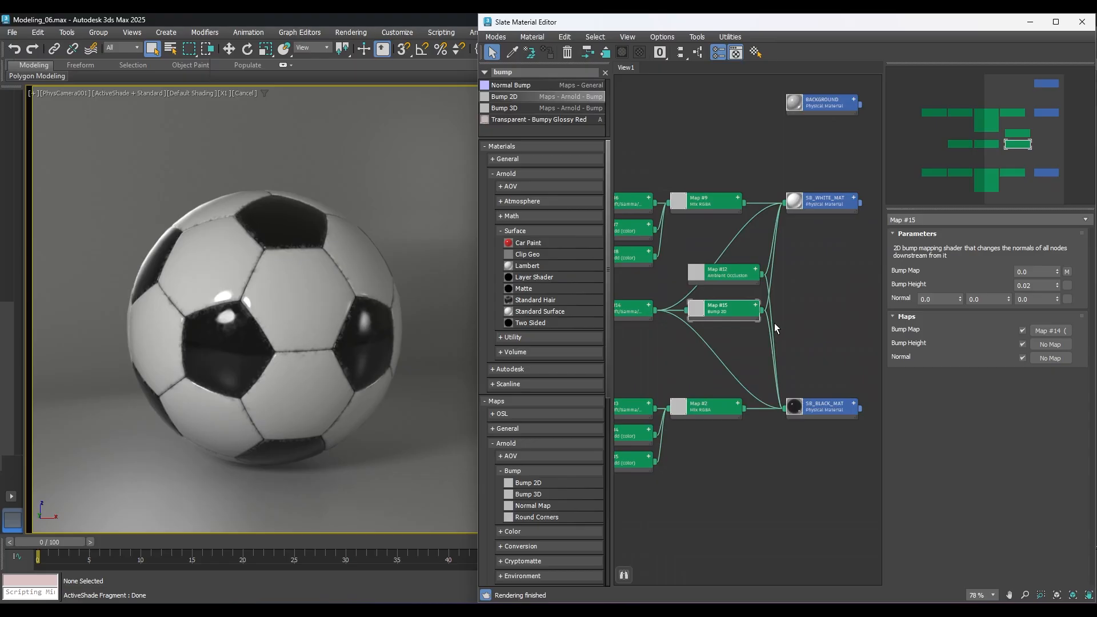
middle_drag(818, 307, 822, 308)
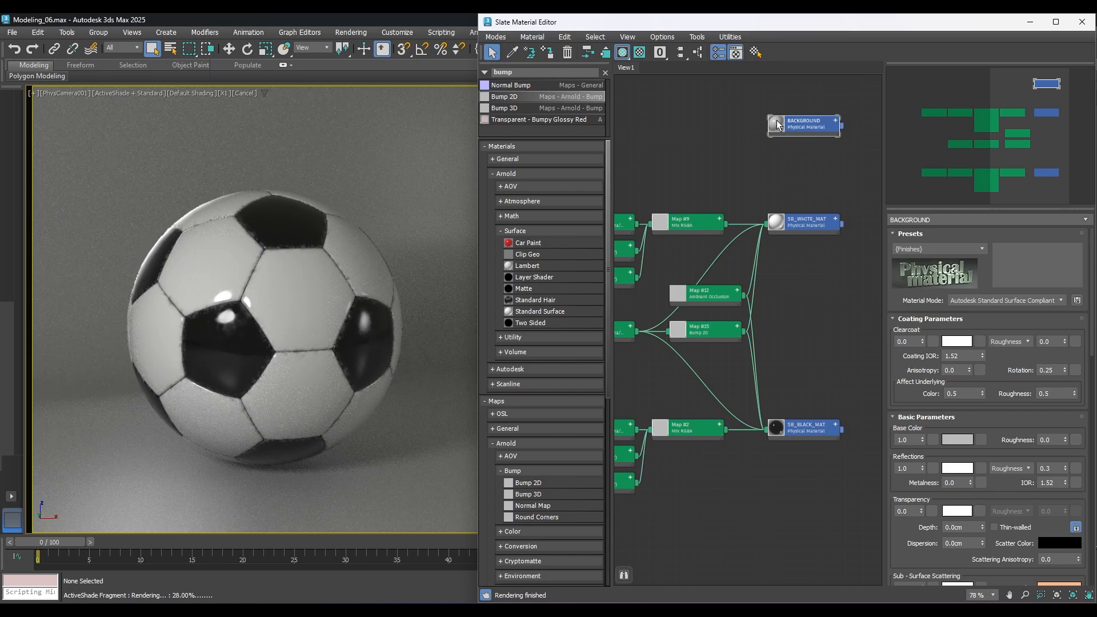
click(953, 442)
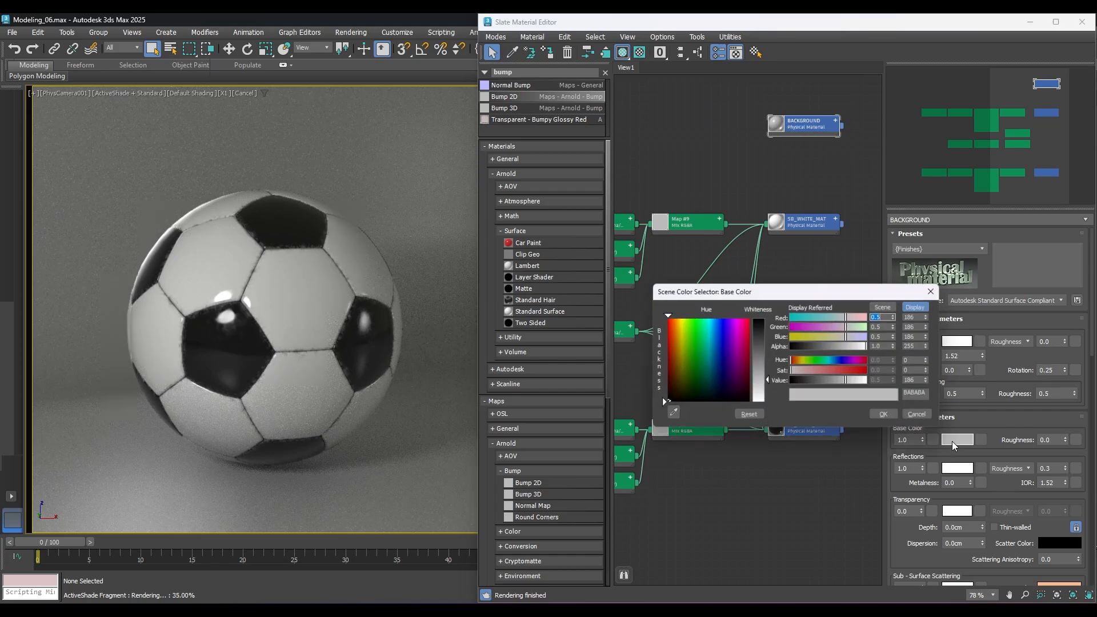
drag(936, 396, 903, 395)
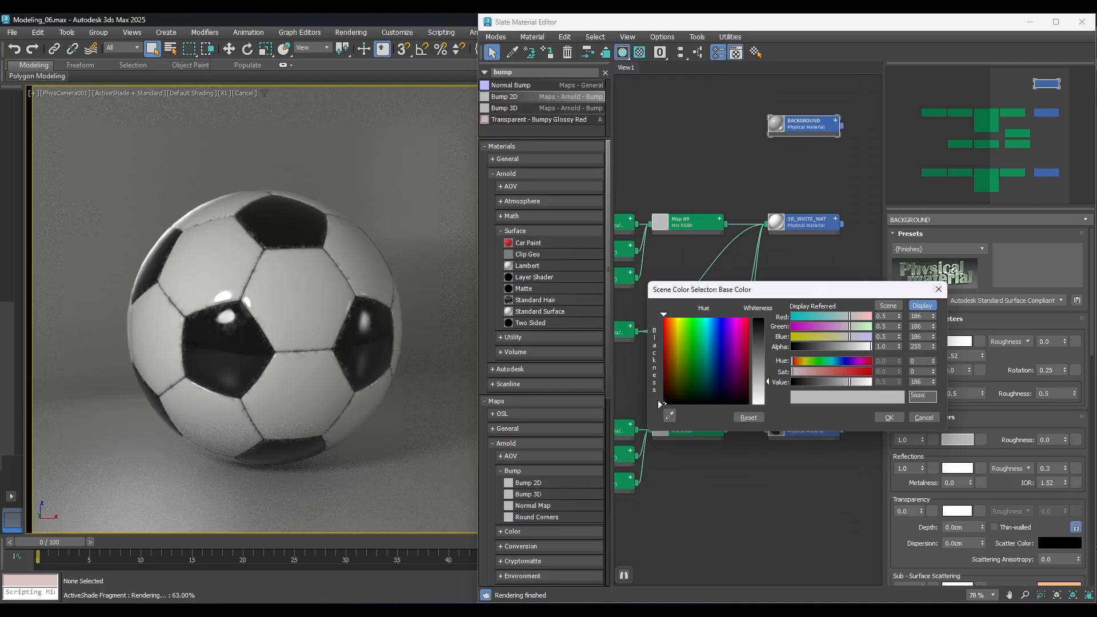
text(5aaae6)
key(Return)
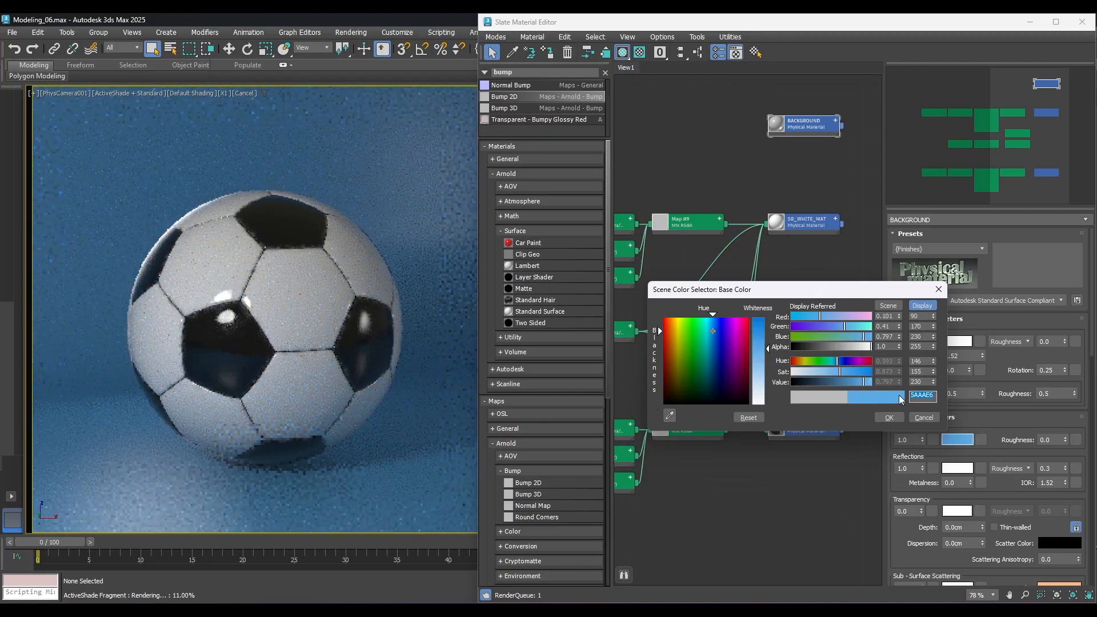
click(889, 418)
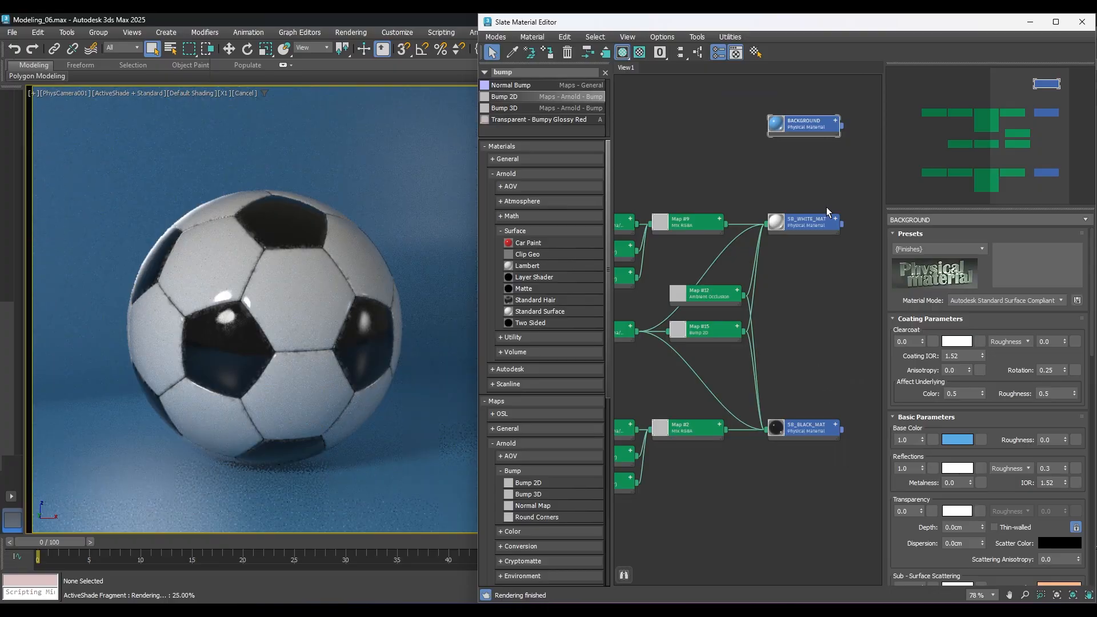
Step: Search the material library for "noise" and add a general Noise map above the existing node network
scroll(800, 306, down, 6)
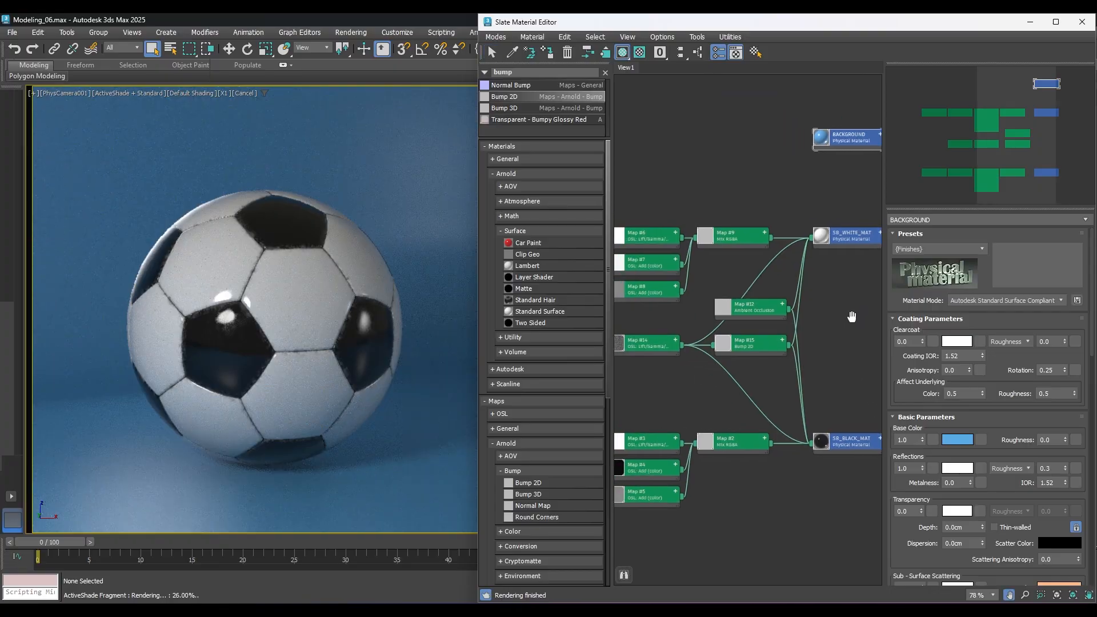
scroll(753, 208, up, 3)
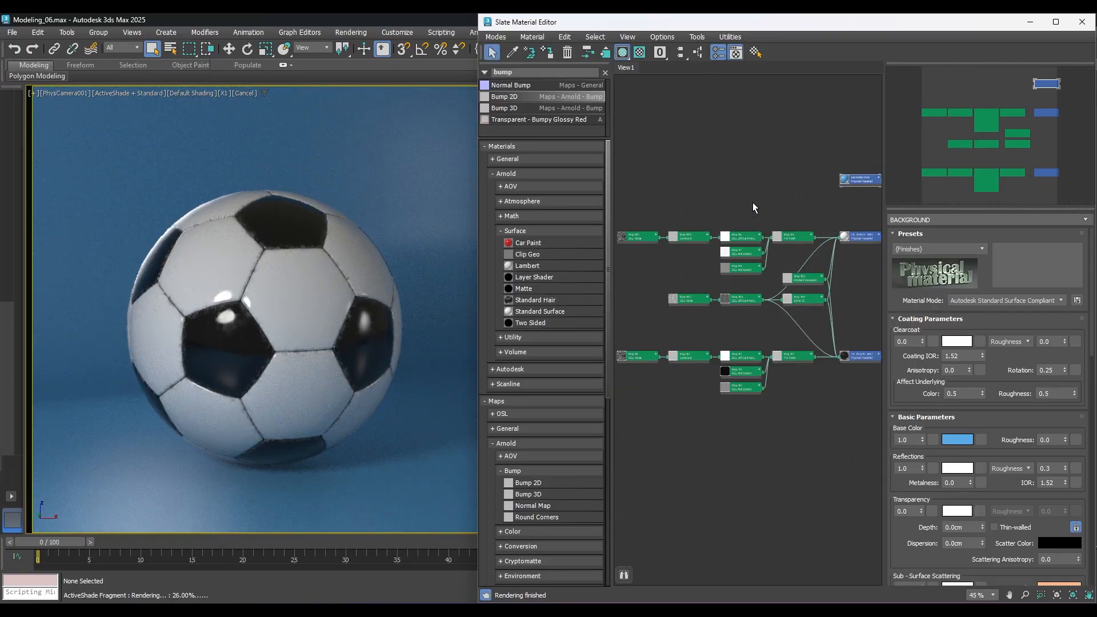
middle_drag(717, 215, 744, 215)
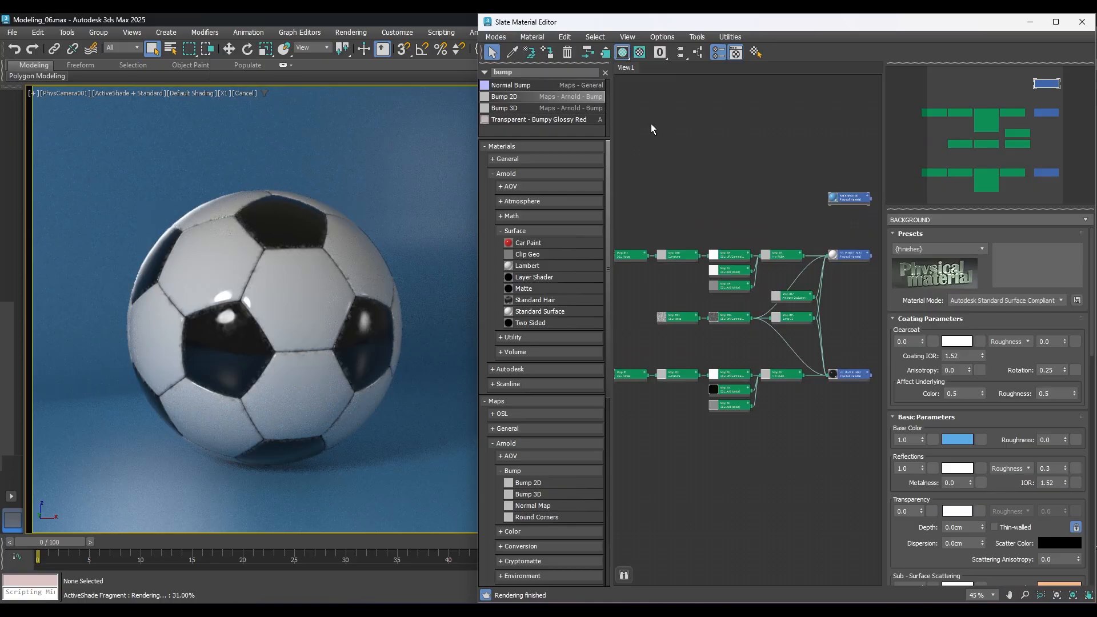
click(606, 75)
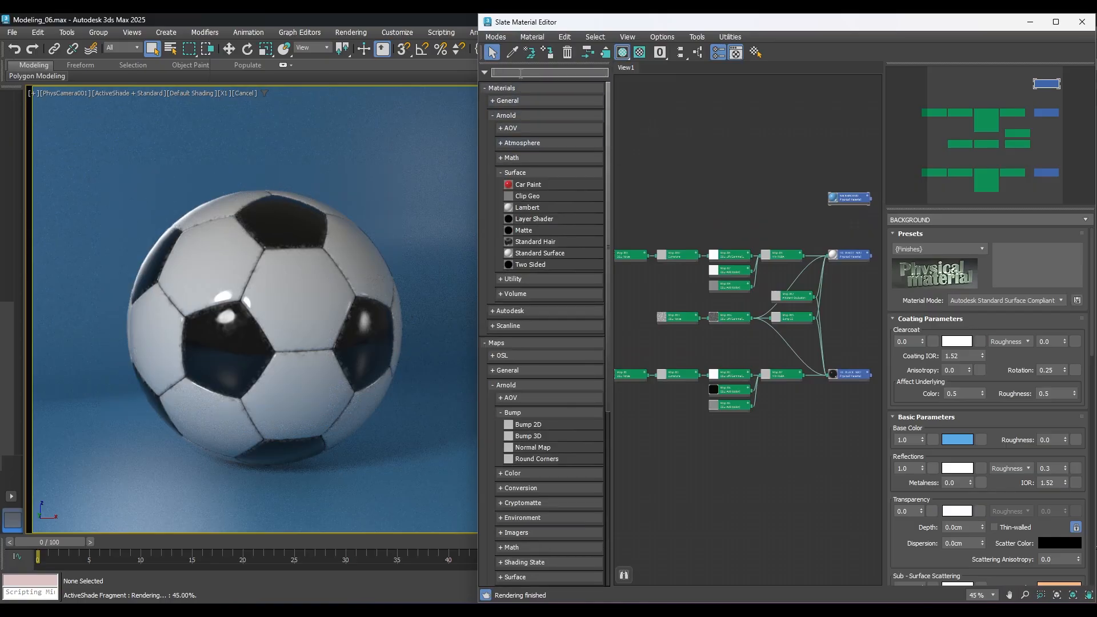
click(521, 73)
text(noise)
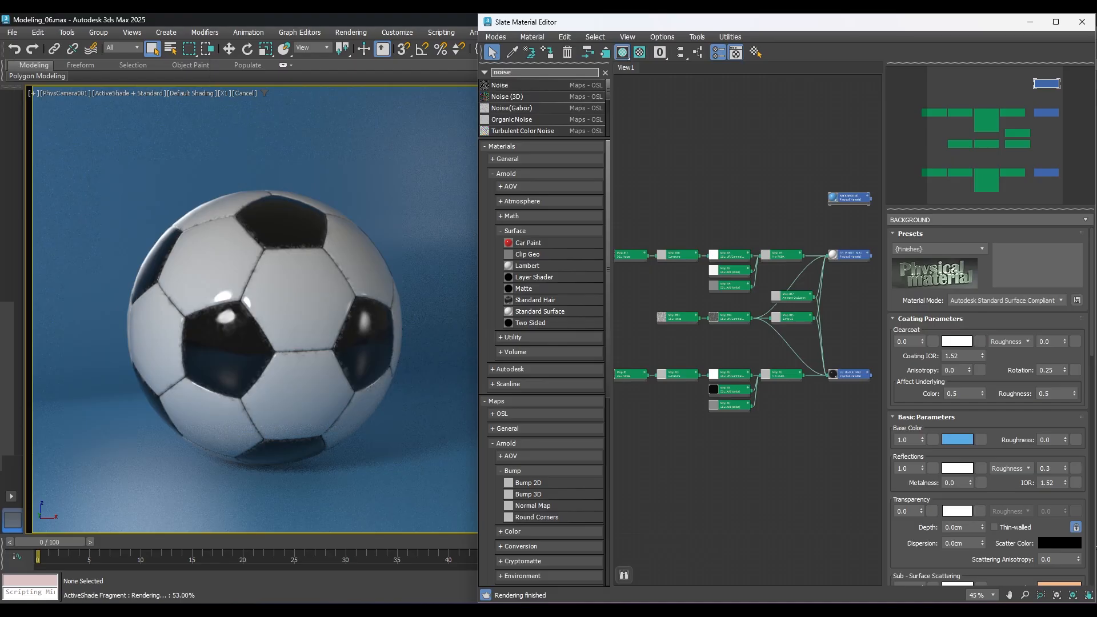
scroll(566, 114, down, 2)
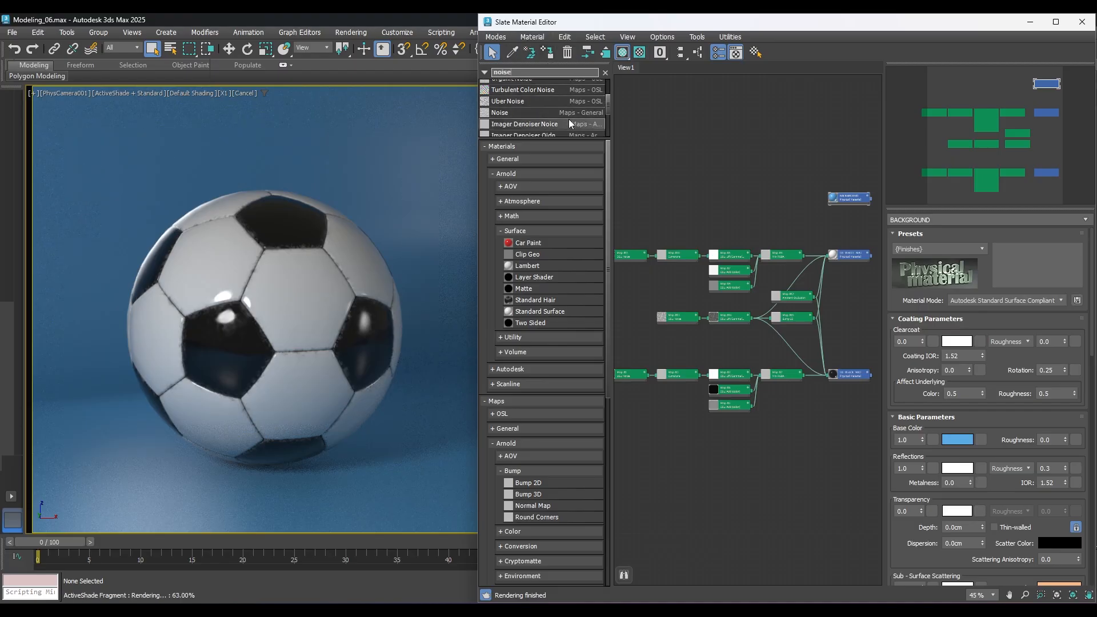
double_click(568, 114)
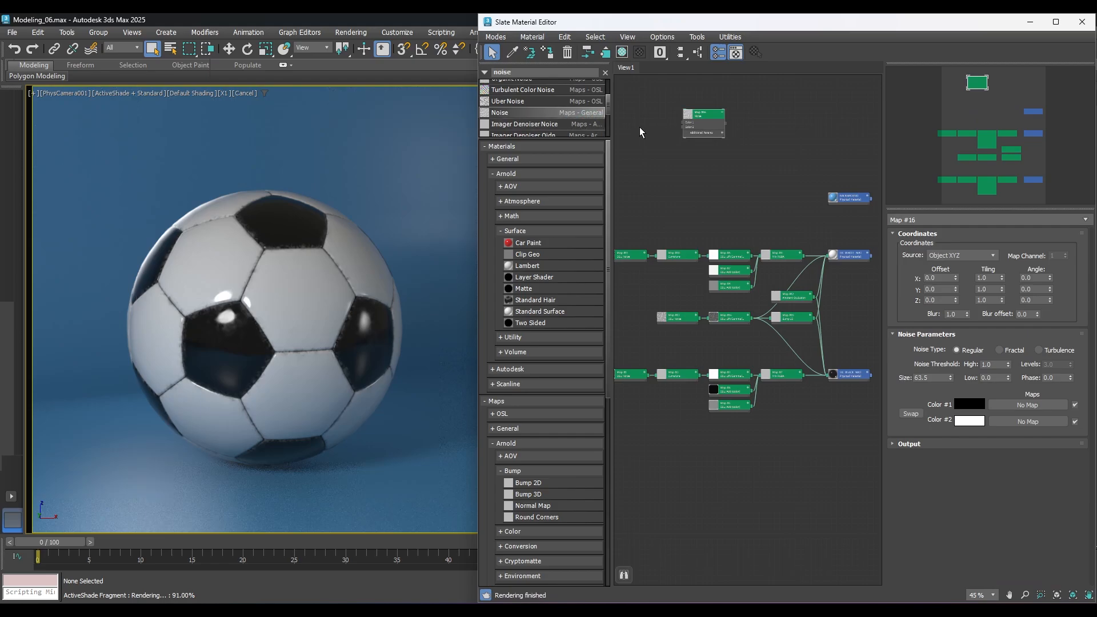
Step: Add an OSL Noise map beside the general Noise map
scroll(714, 117, up, 5)
scroll(510, 108, up, 3)
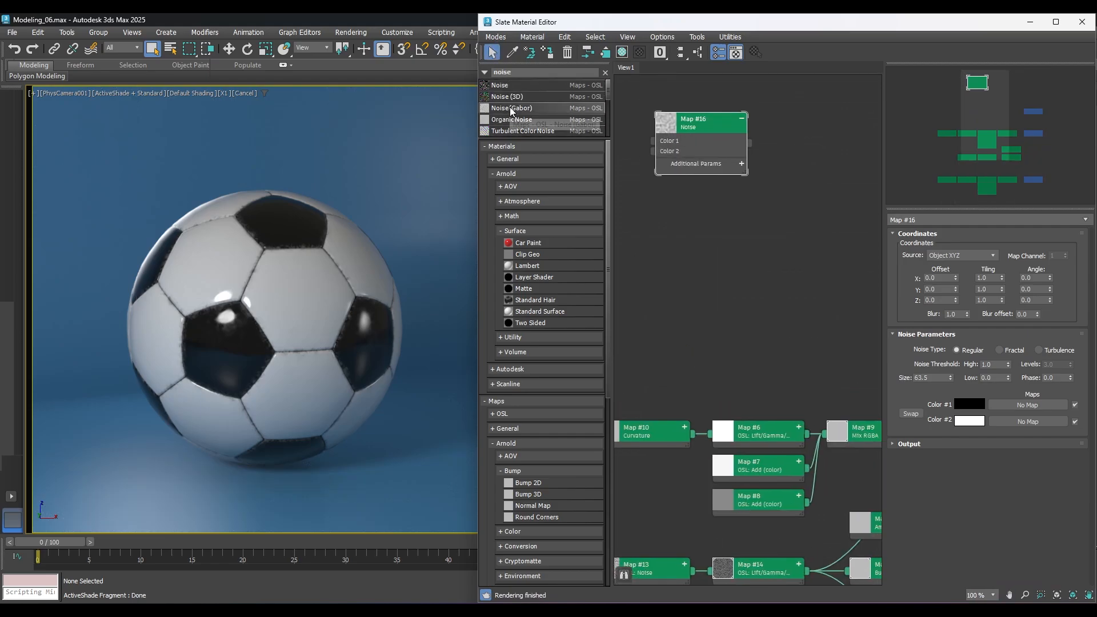
drag(513, 88, 816, 121)
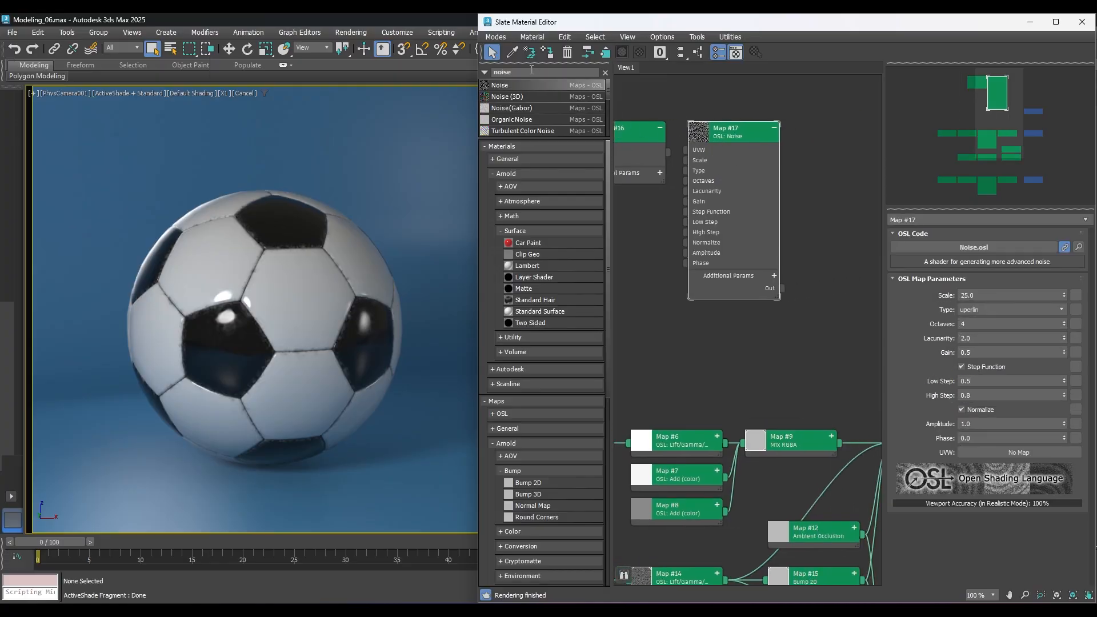
Step: Search the material and map library for "stand"
double_click(506, 74)
text(arn)
key(BackSpace)
key(BackSpace)
key(BackSpace)
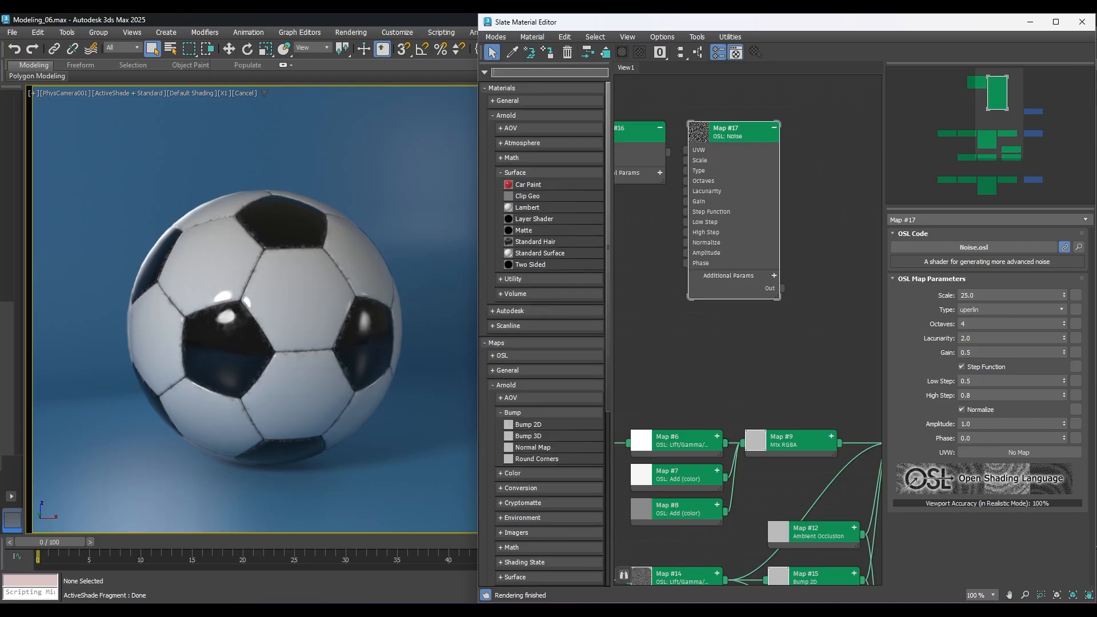
text(stand)
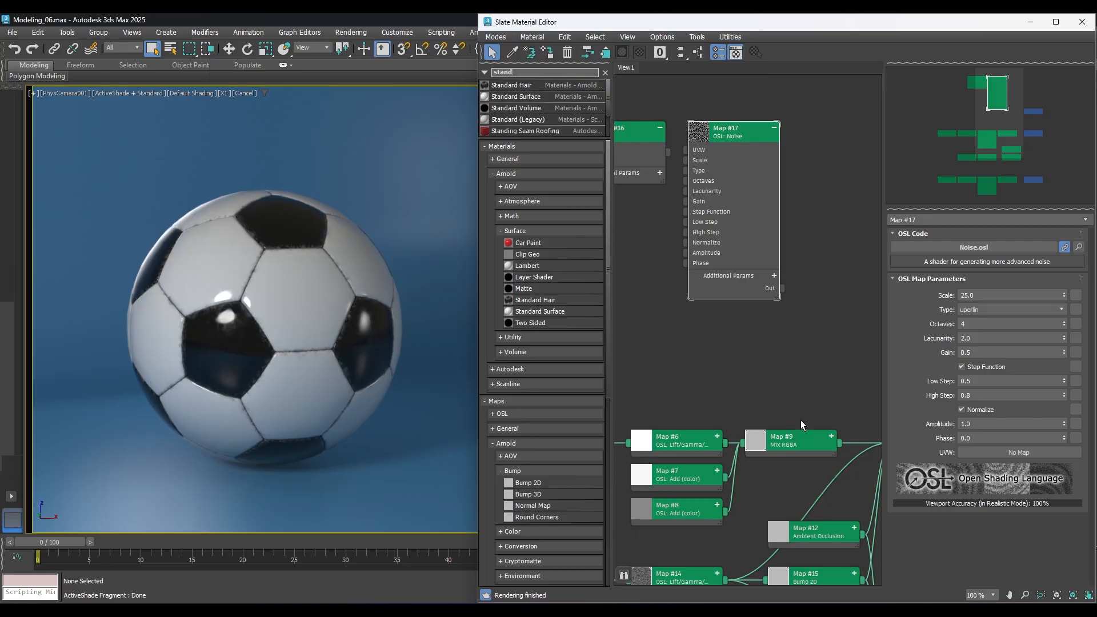
Step: Search for "mix r" and add an Arnold Mix RGBA map below the general Noise map, clear of the OSL Noise node
double_click(530, 71)
text(mix)
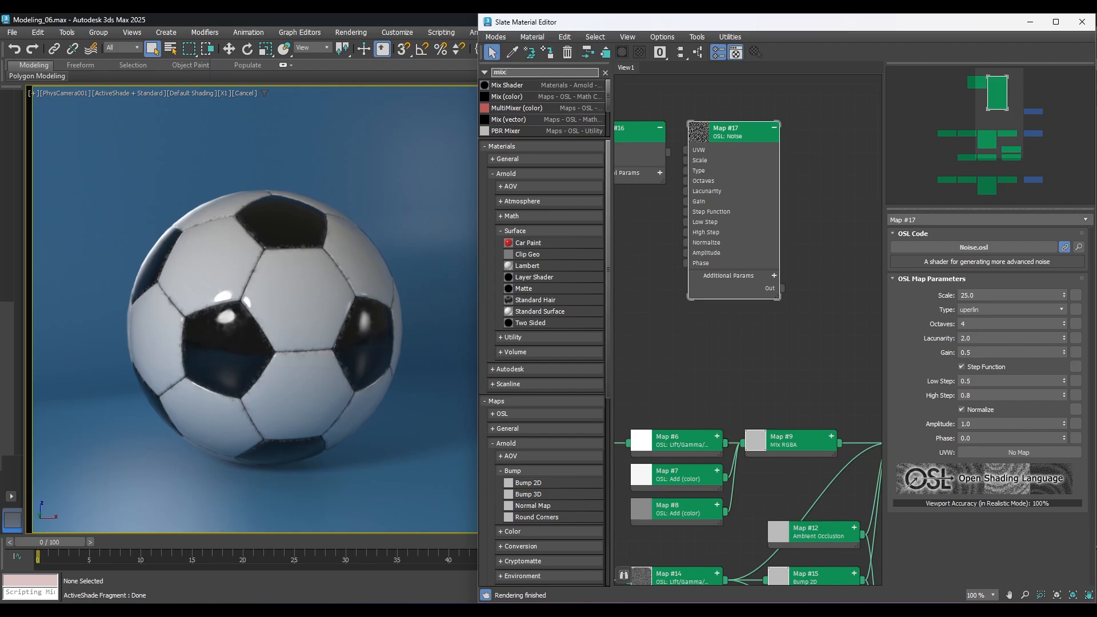
text( r)
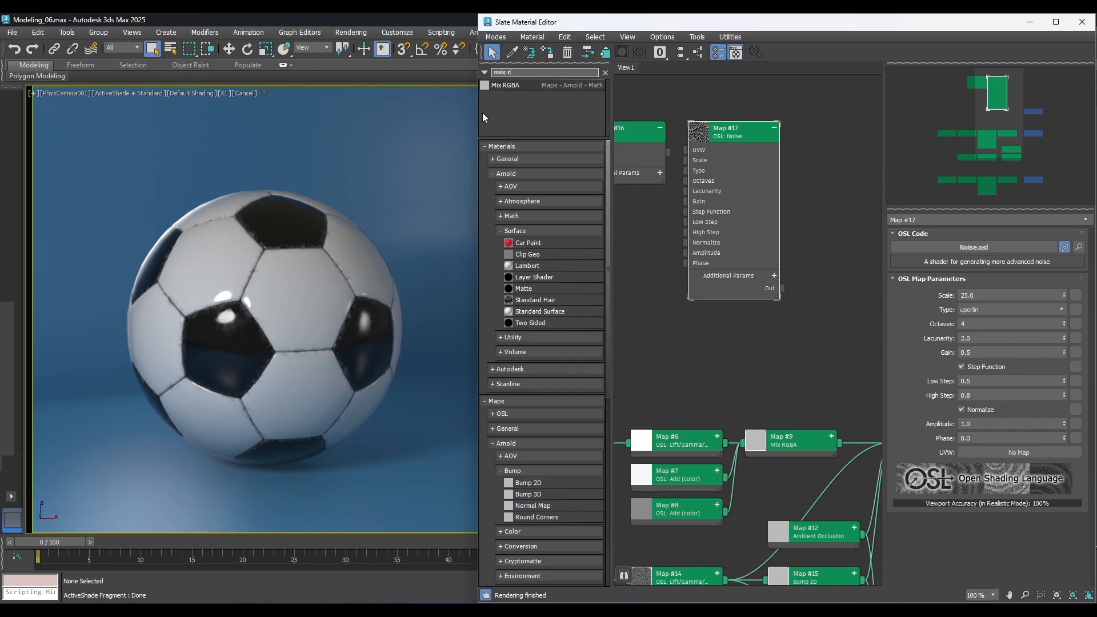
drag(506, 85, 698, 220)
scroll(838, 191, down, 1)
scroll(836, 241, down, 1)
middle_drag(780, 202, 805, 180)
drag(797, 143, 811, 146)
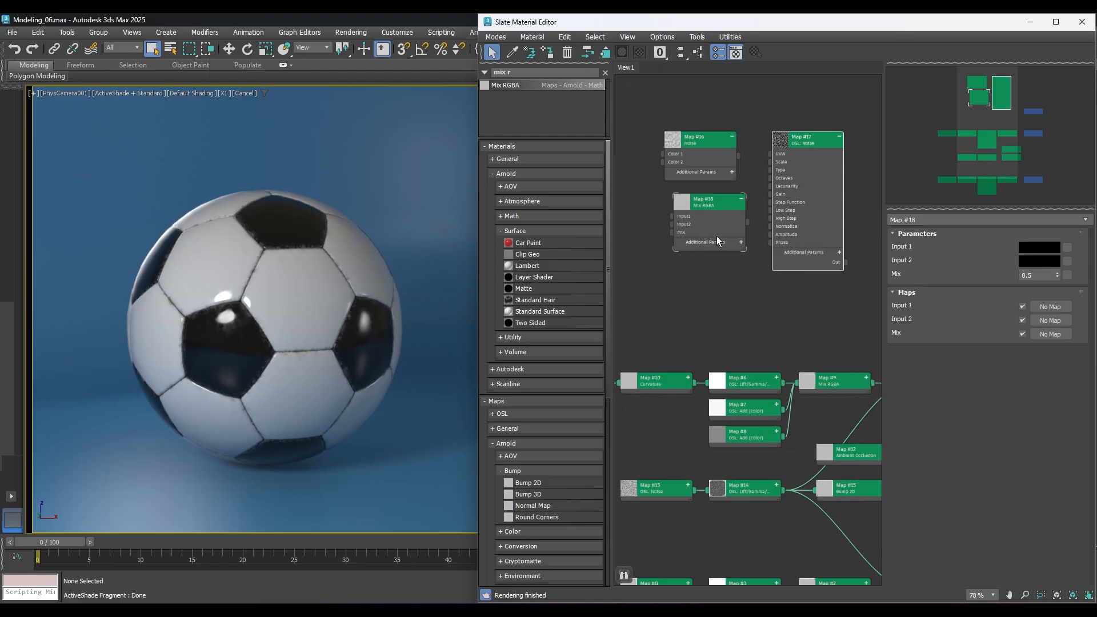
Step: Try wiring the general Noise map into Input1 of the Mix RGBA map, then detach it and place it above
drag(707, 140, 706, 123)
middle_drag(739, 183, 767, 182)
drag(744, 120, 701, 215)
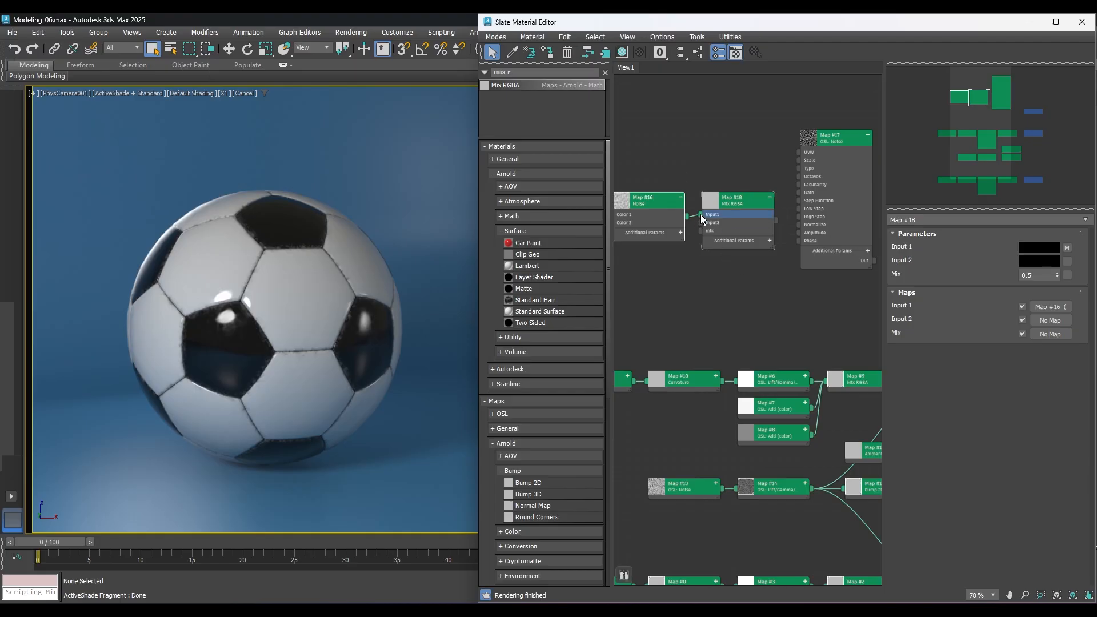
drag(702, 219, 735, 130)
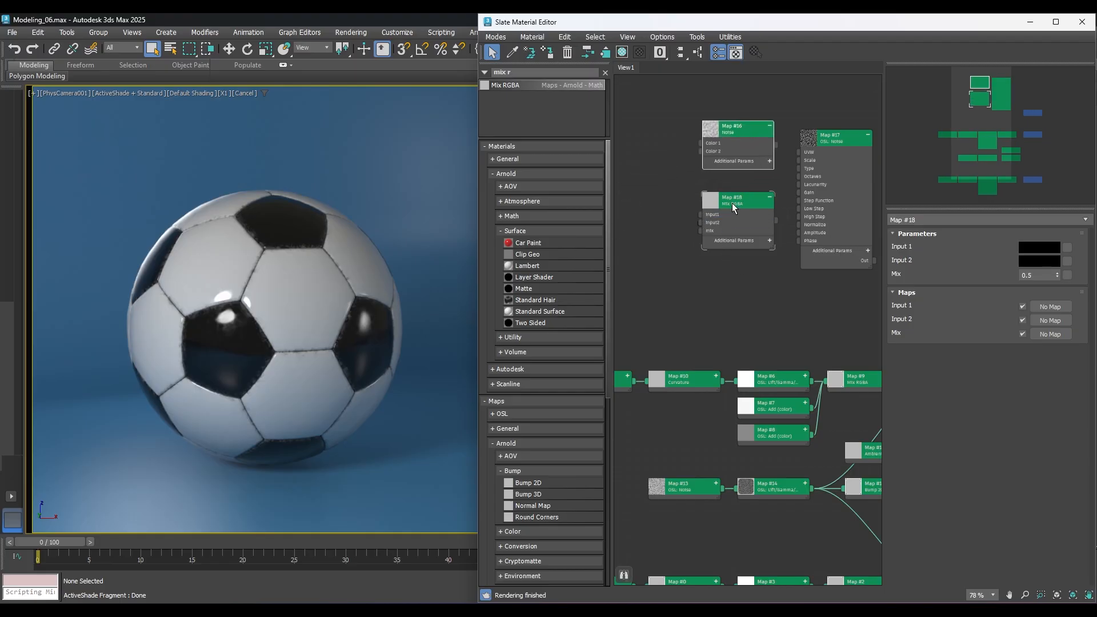
Step: Place the Mix RGBA map ahead of the general Noise map and connect it to Color 1, aligning both nodes
drag(732, 203, 635, 142)
drag(733, 133, 710, 162)
middle_drag(721, 228, 737, 229)
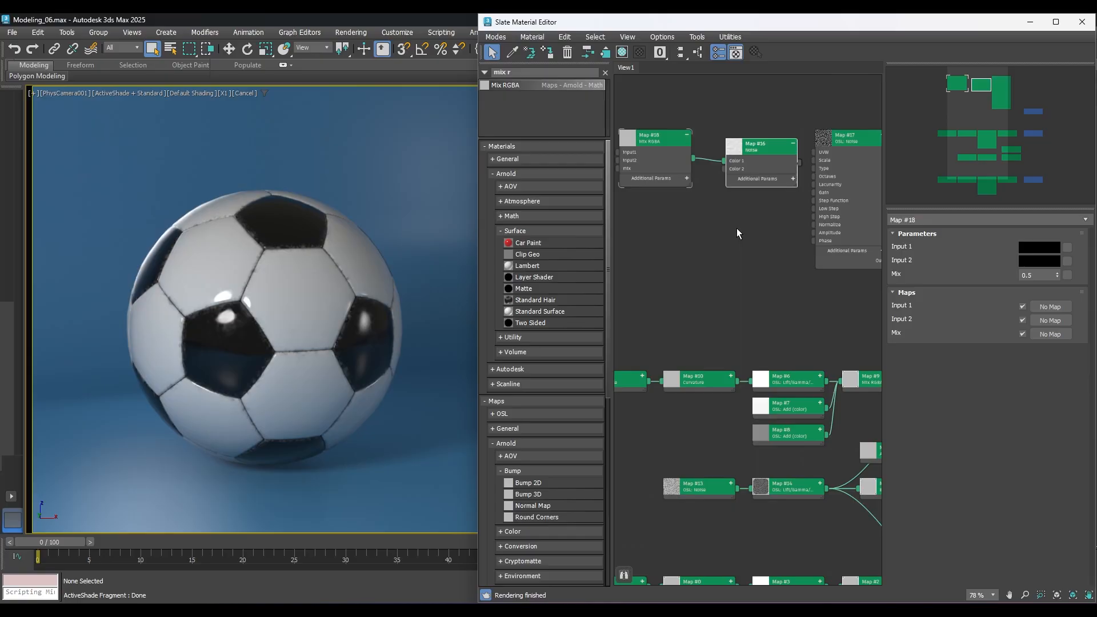
drag(767, 149, 758, 141)
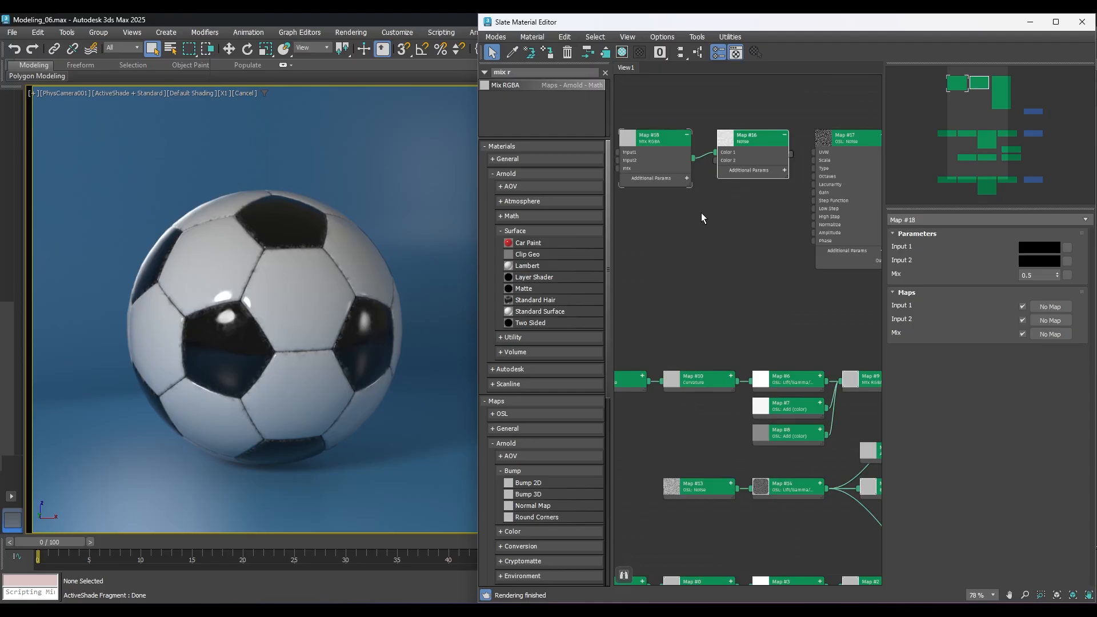
Step: Separate the Mix RGBA and general Noise nodes and delete the connection between them
drag(702, 214, 749, 231)
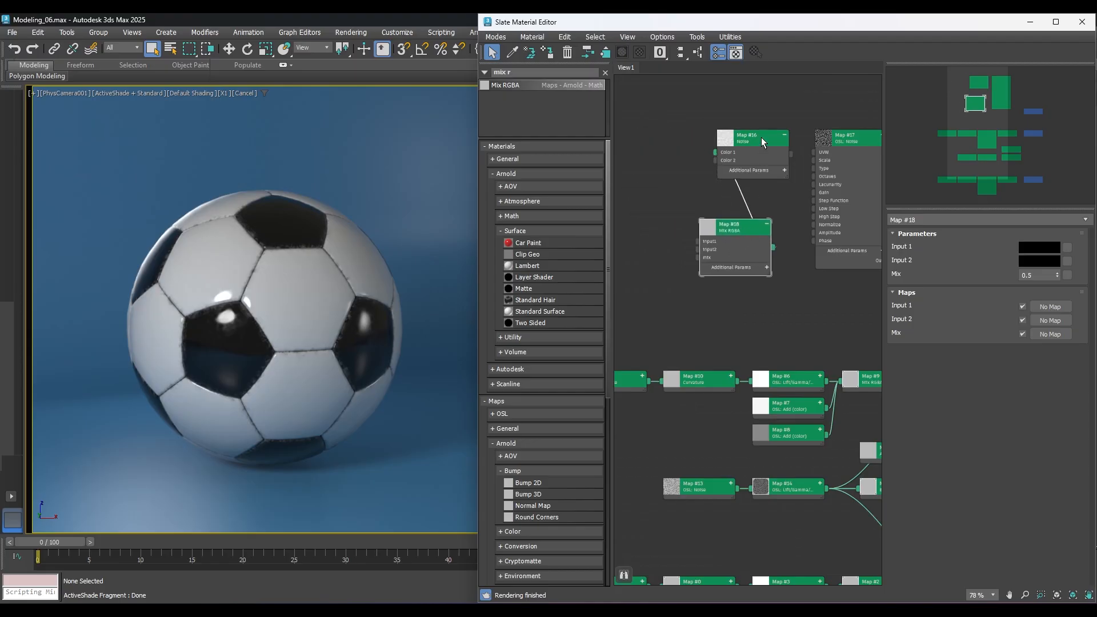
drag(761, 137, 643, 138)
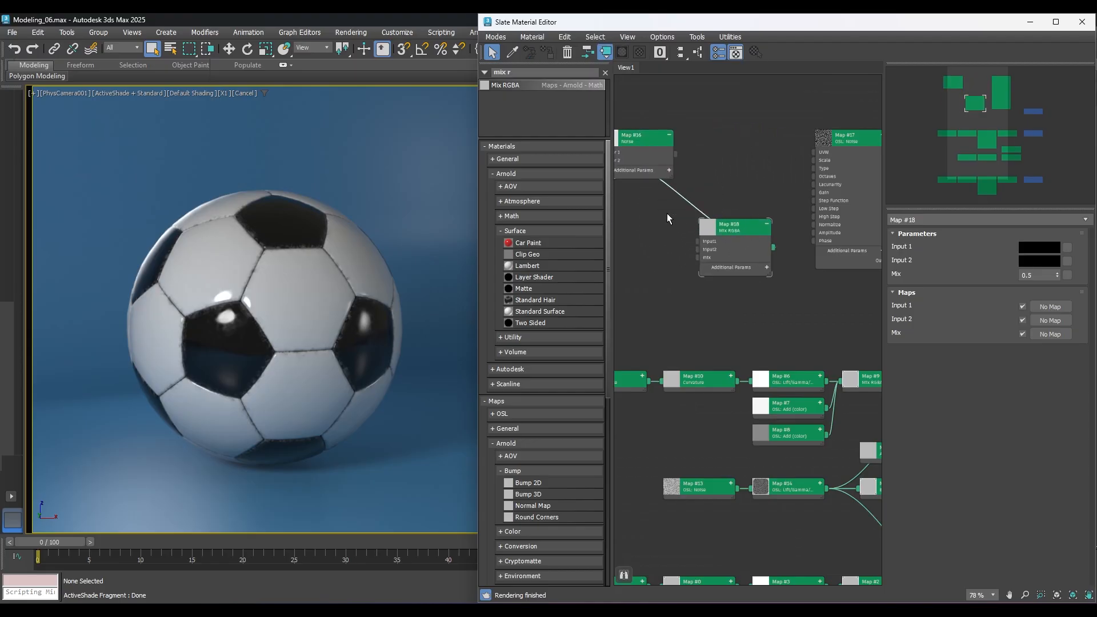
key(Delete)
Step: Connect the general Noise map to Input1 of the Mix RGBA map and position the two nodes side by side
middle_drag(704, 212, 775, 194)
drag(707, 127, 770, 223)
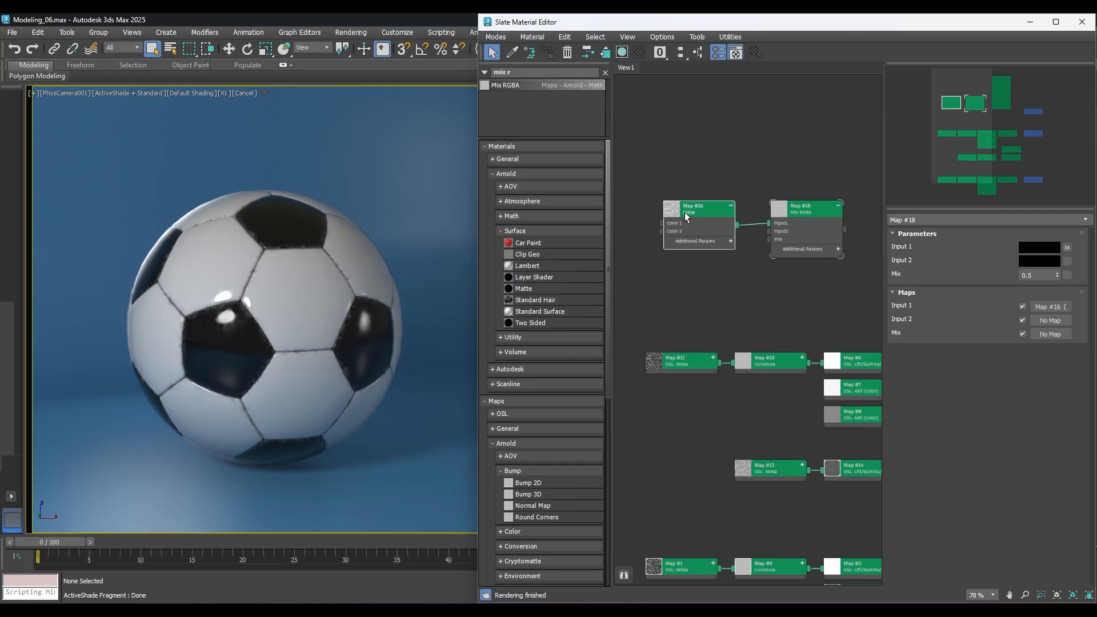
middle_drag(805, 211, 742, 203)
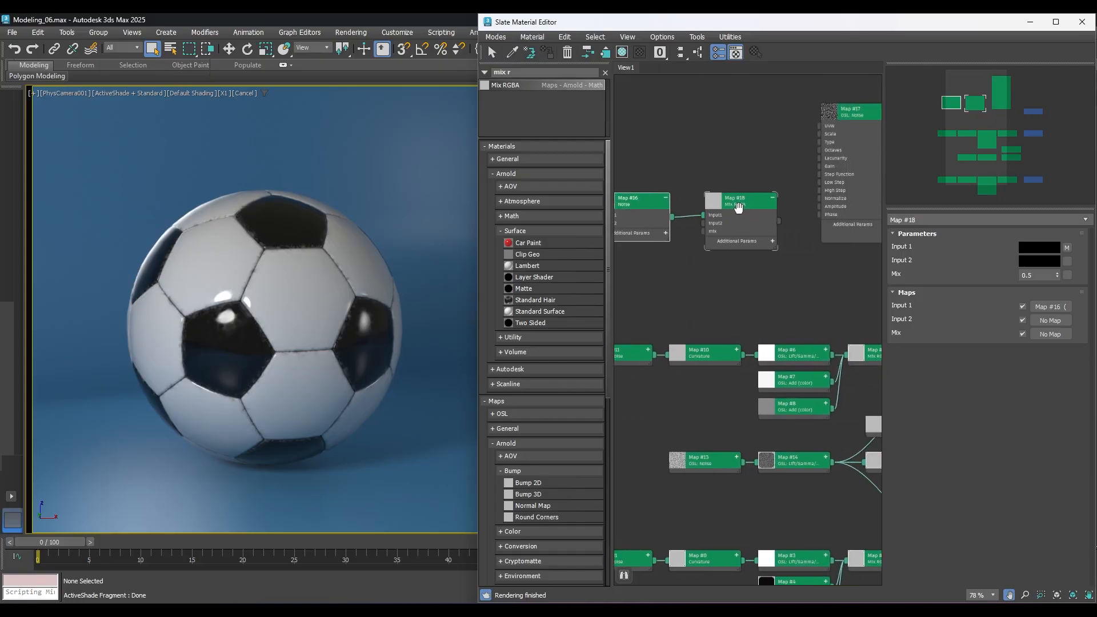
drag(742, 202, 736, 207)
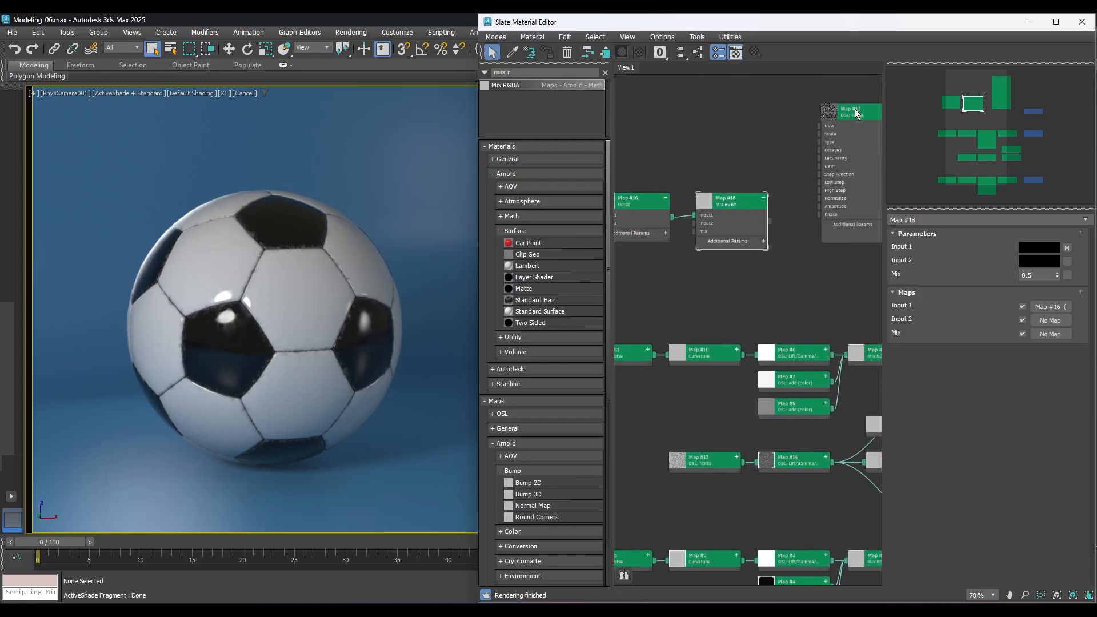
Step: Collapse the OSL Noise node beside the Mix RGBA map and align the three test nodes in a row
drag(872, 117, 835, 212)
click(863, 138)
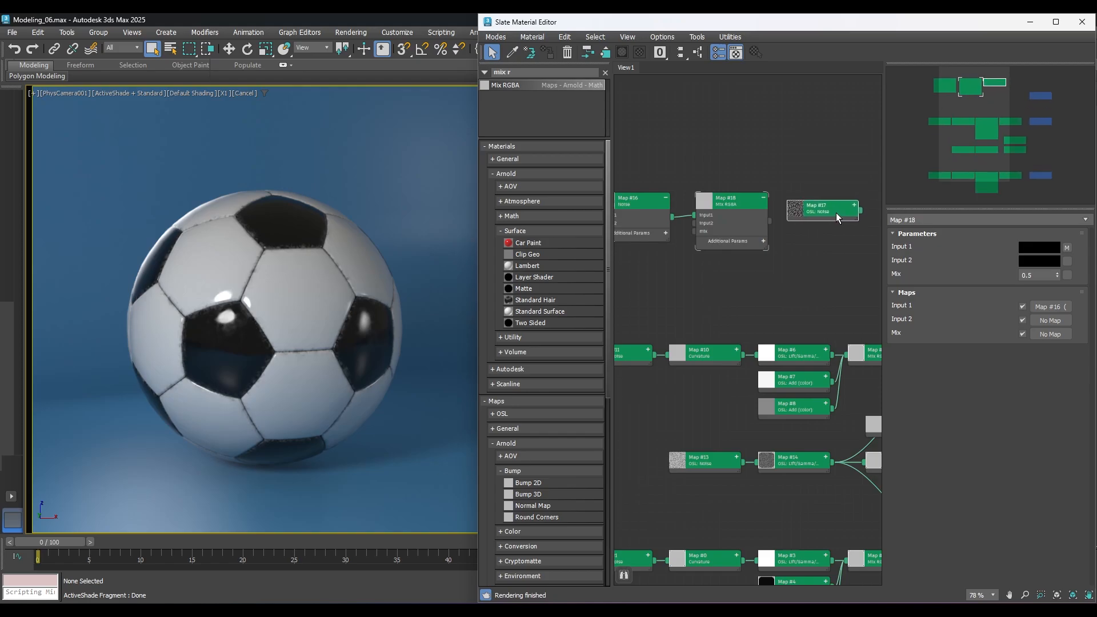
click(738, 200)
drag(738, 200, 738, 192)
middle_drag(721, 176, 748, 167)
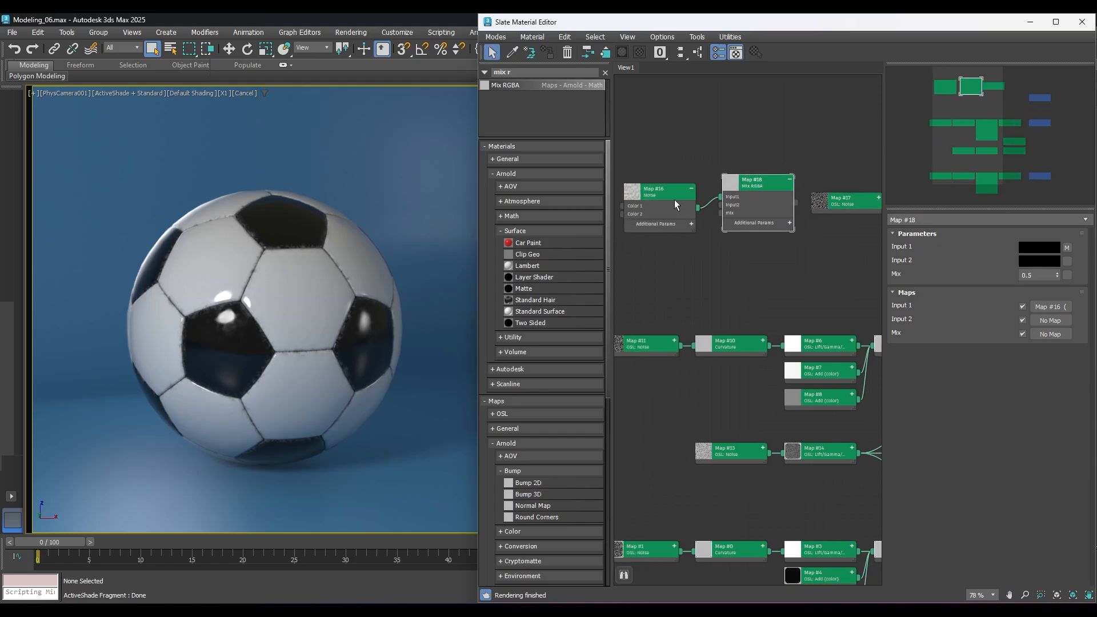
drag(669, 194, 653, 183)
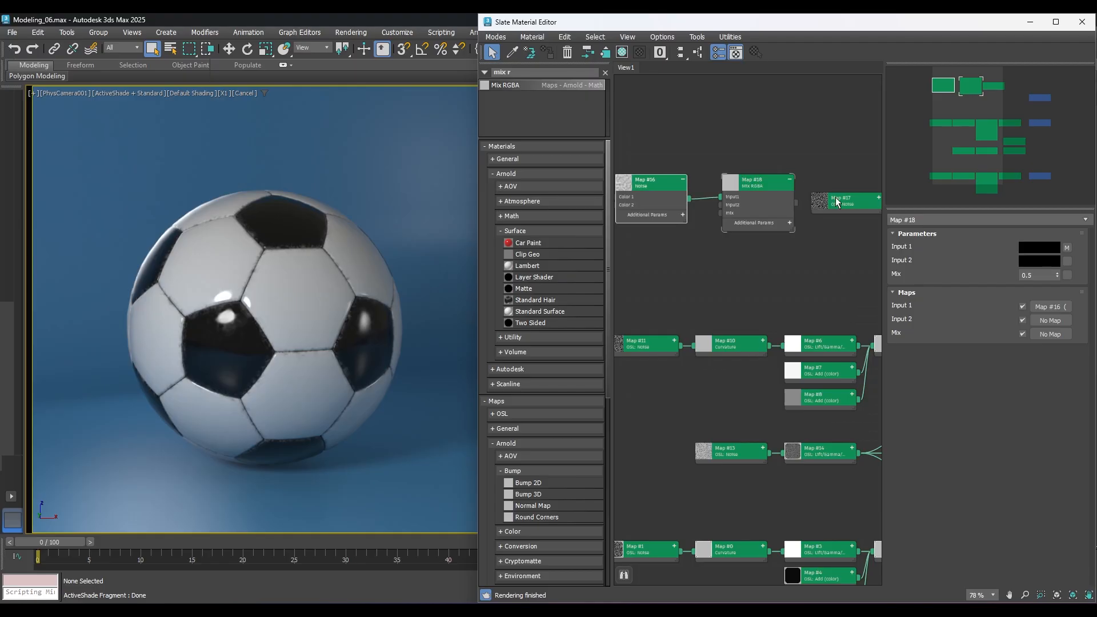
Step: Delete the general Noise, Mix RGBA and OSL Noise test maps above the material network
drag(700, 253, 630, 170)
key(Delete)
drag(673, 251, 763, 171)
key(Delete)
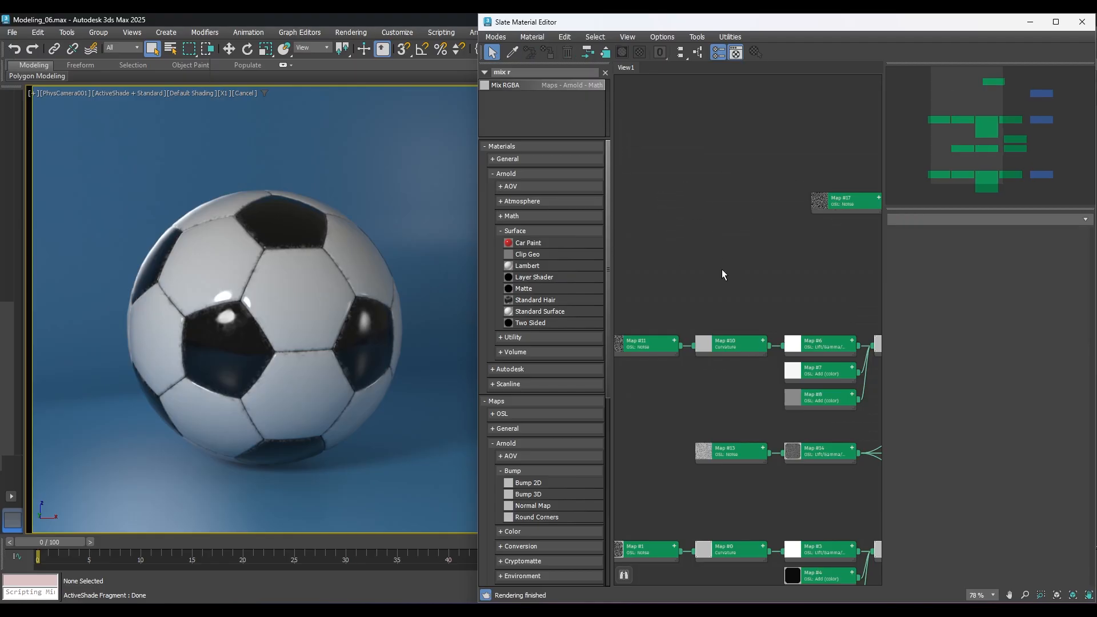
drag(722, 269, 822, 135)
key(Delete)
Step: Maximize the Slate Material Editor window to show the full material network
scroll(786, 222, down, 5)
middle_drag(783, 219, 722, 147)
click(1060, 23)
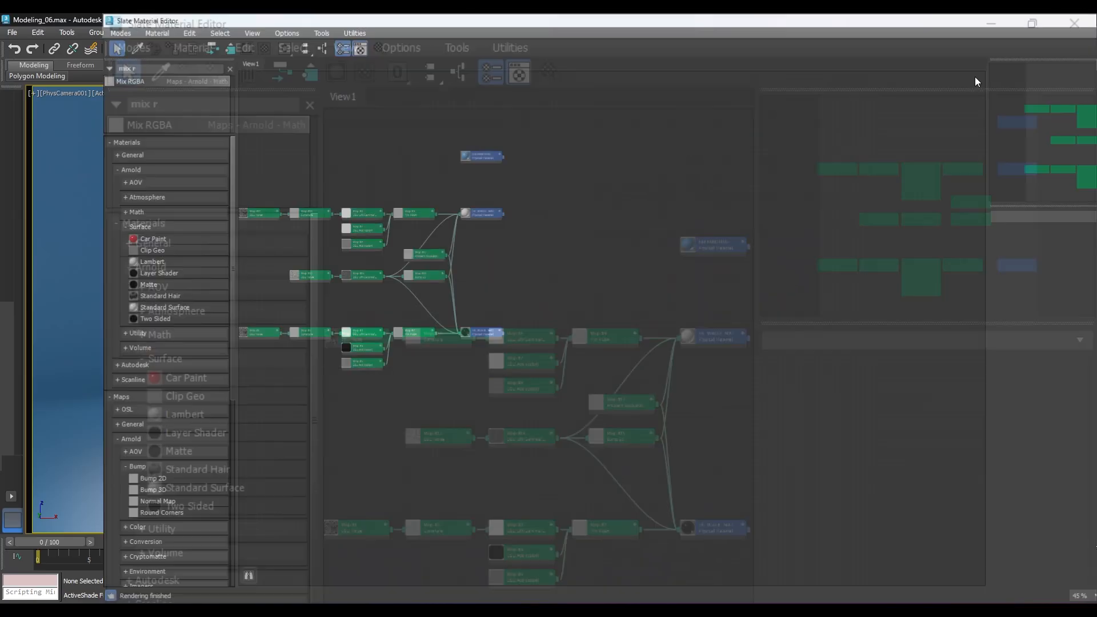
Step: Close the Slate Material Editor and widen the camera viewport to give the soccer ball preview more room
scroll(440, 307, up, 2)
middle_drag(413, 299, 719, 320)
scroll(693, 333, up, 3)
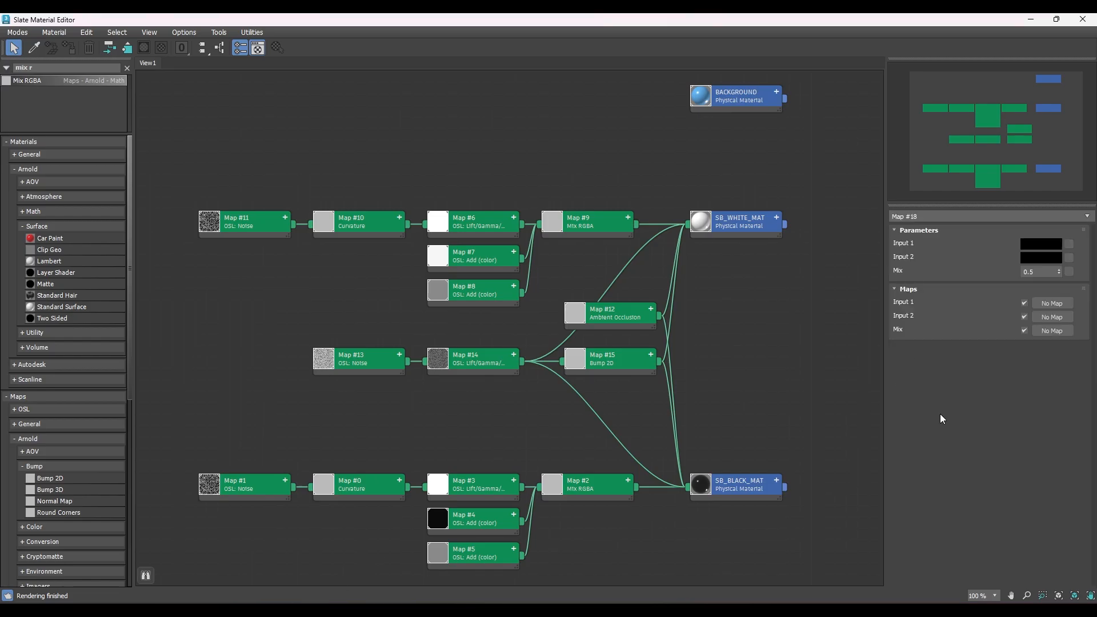
click(1083, 19)
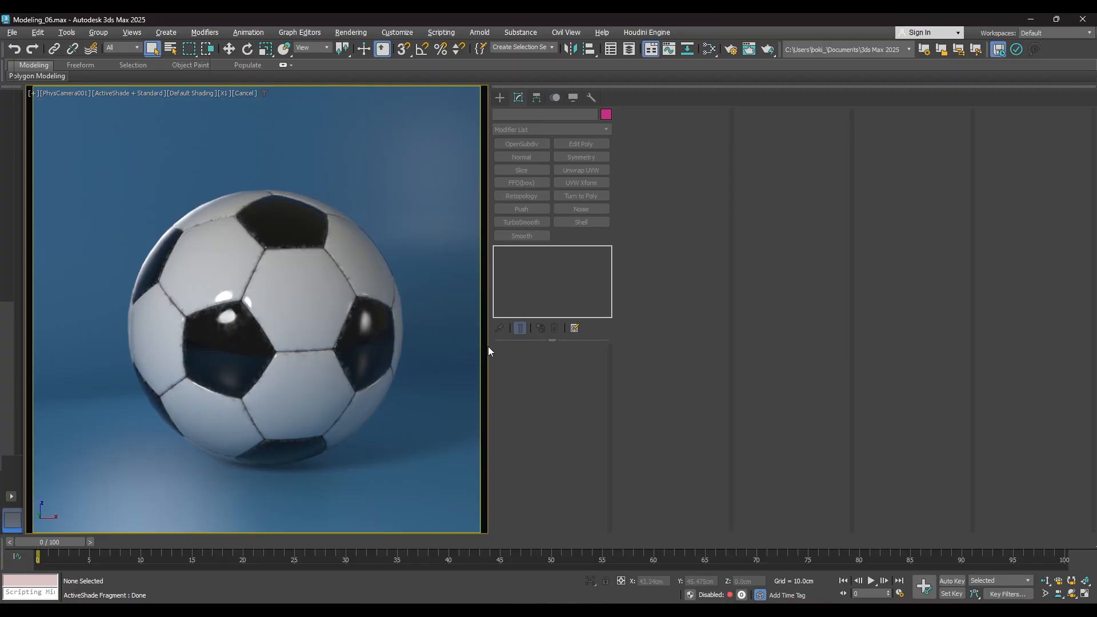
drag(489, 344, 857, 339)
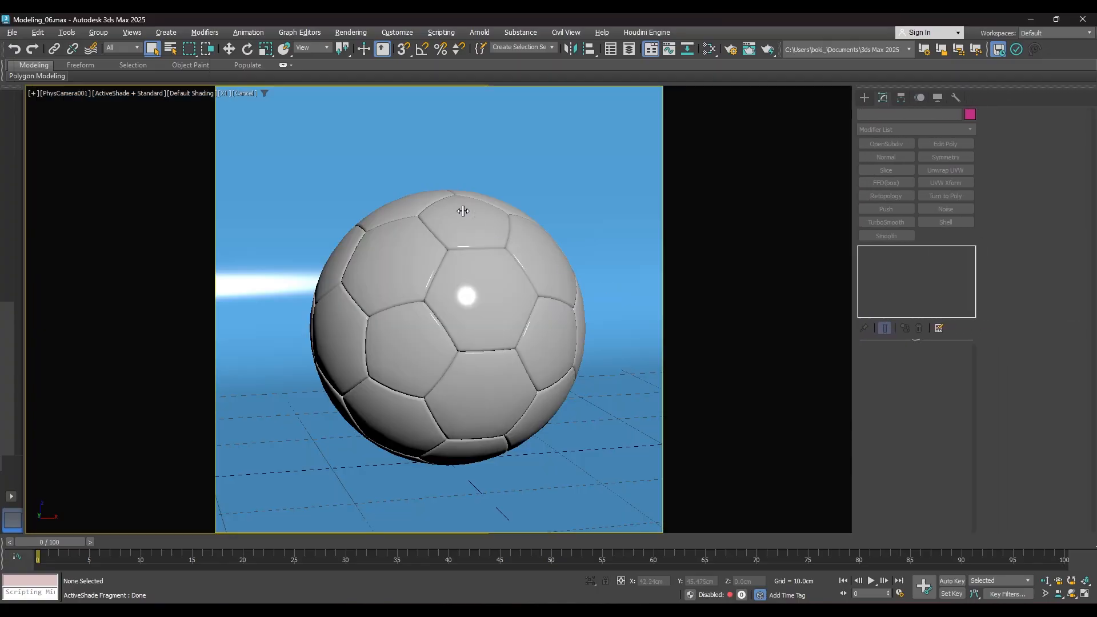
Step: Apply one shared OpenSubdiv modifier with 2 iterations to the SB_Black and SB_White objects
click(611, 50)
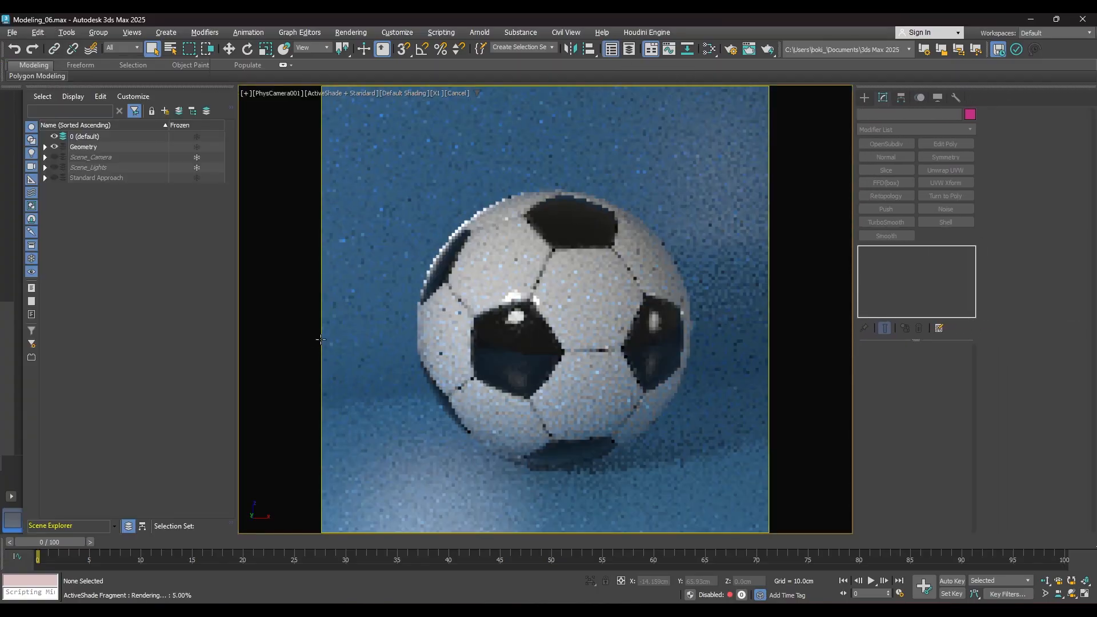
click(45, 147)
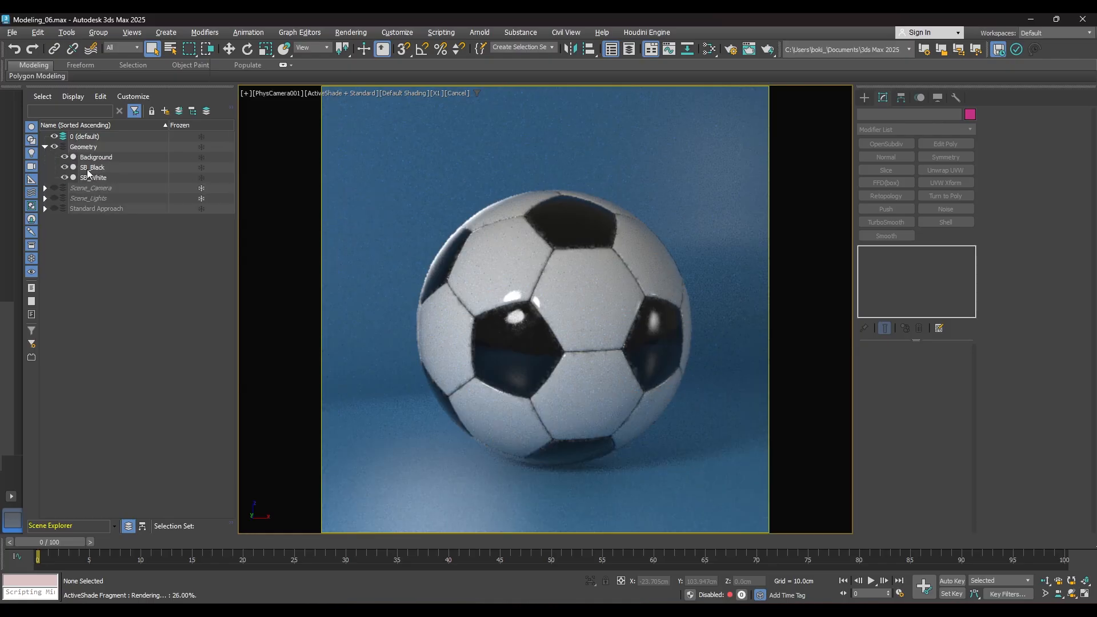
click(93, 168)
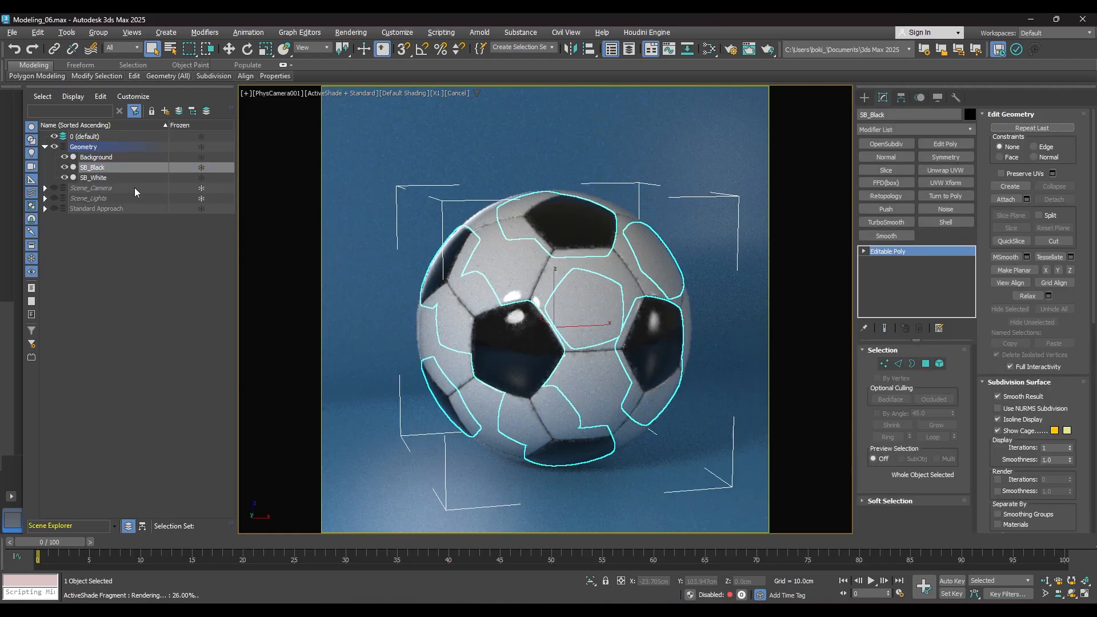
ctrl+click(104, 178)
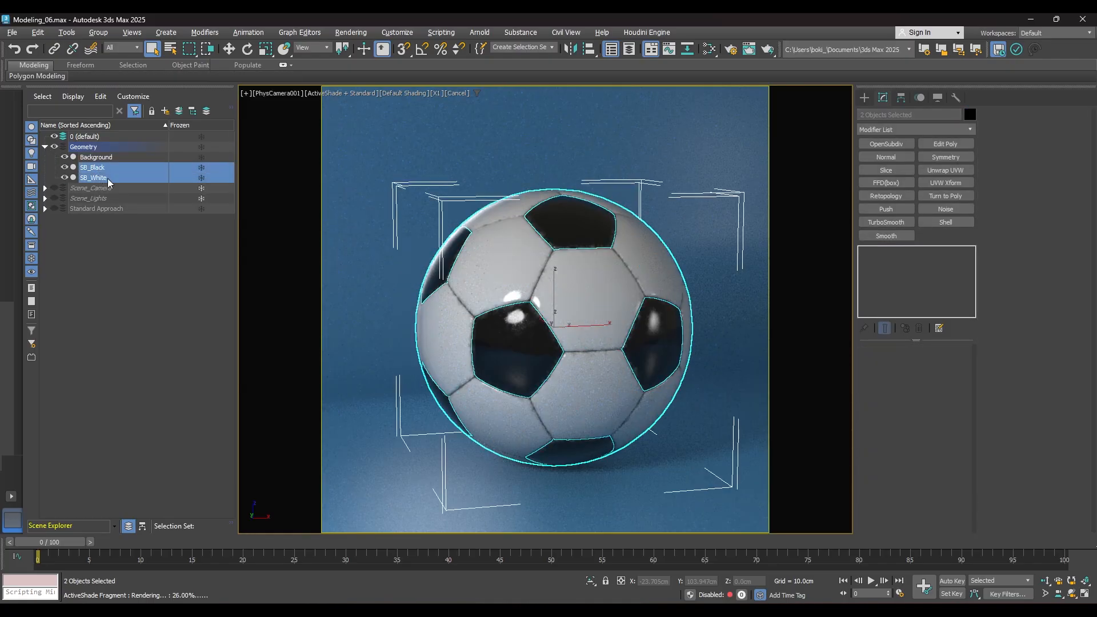
click(894, 145)
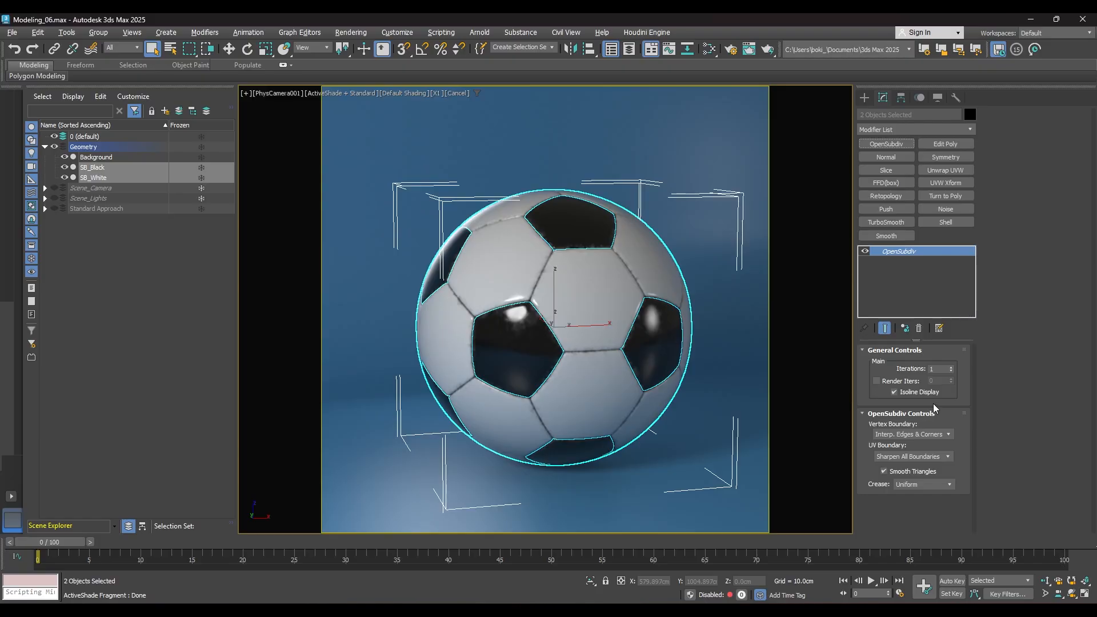
drag(943, 370, 905, 372)
text(2)
click(935, 414)
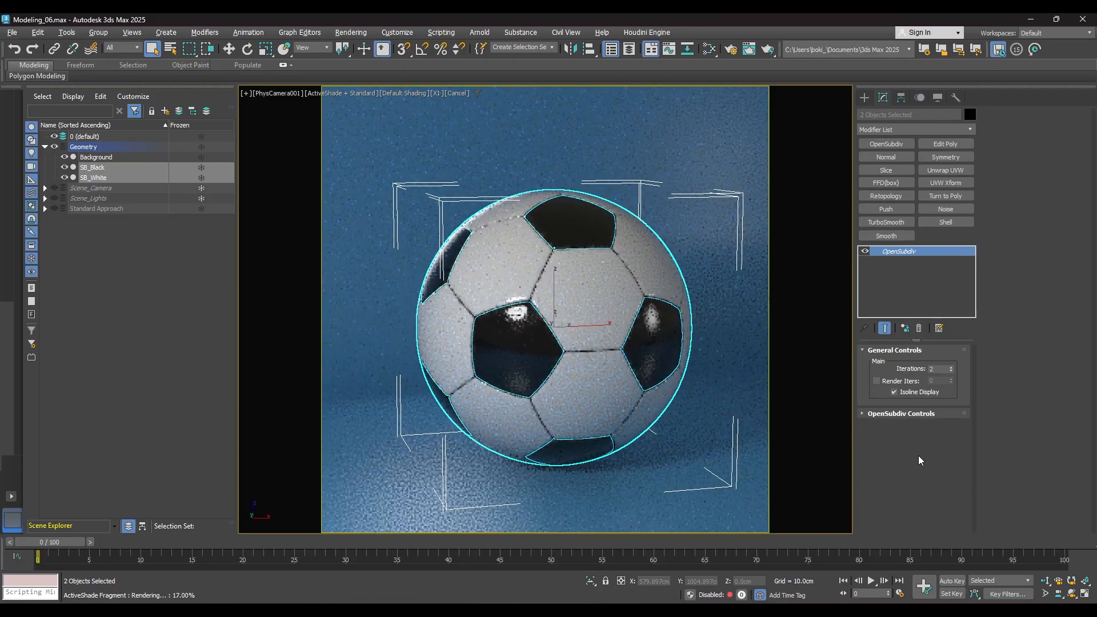
Step: Set the OpenSubdiv UV Boundary to Smooth Everywhere, turn off Smooth Triangles and deselect the ball
click(935, 414)
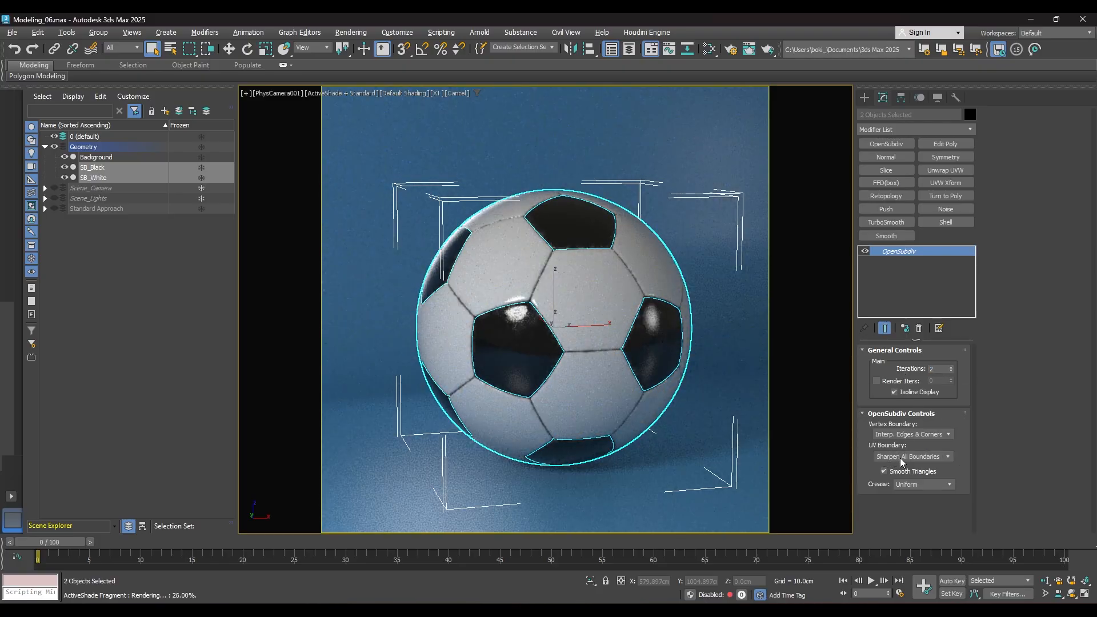
click(927, 456)
scroll(928, 466, up, 2)
click(926, 469)
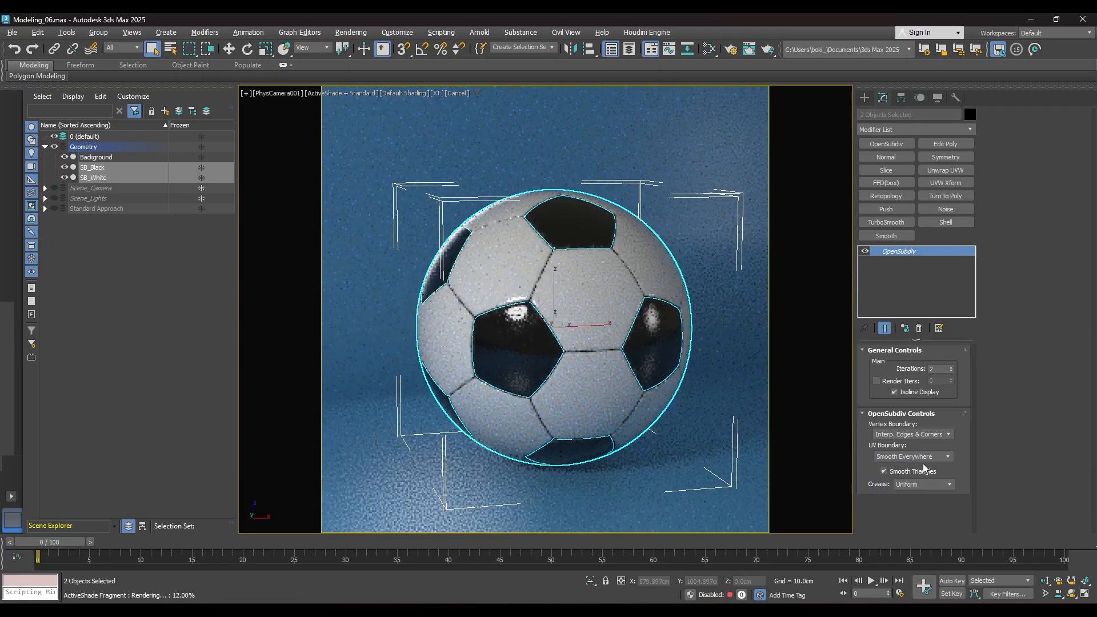
click(884, 472)
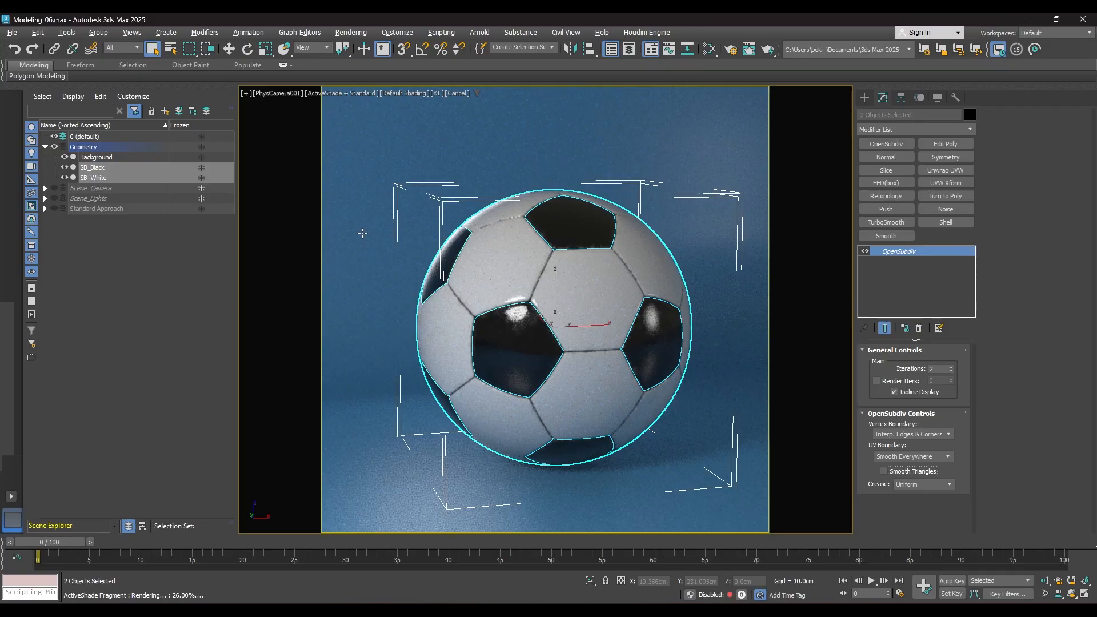
click(170, 378)
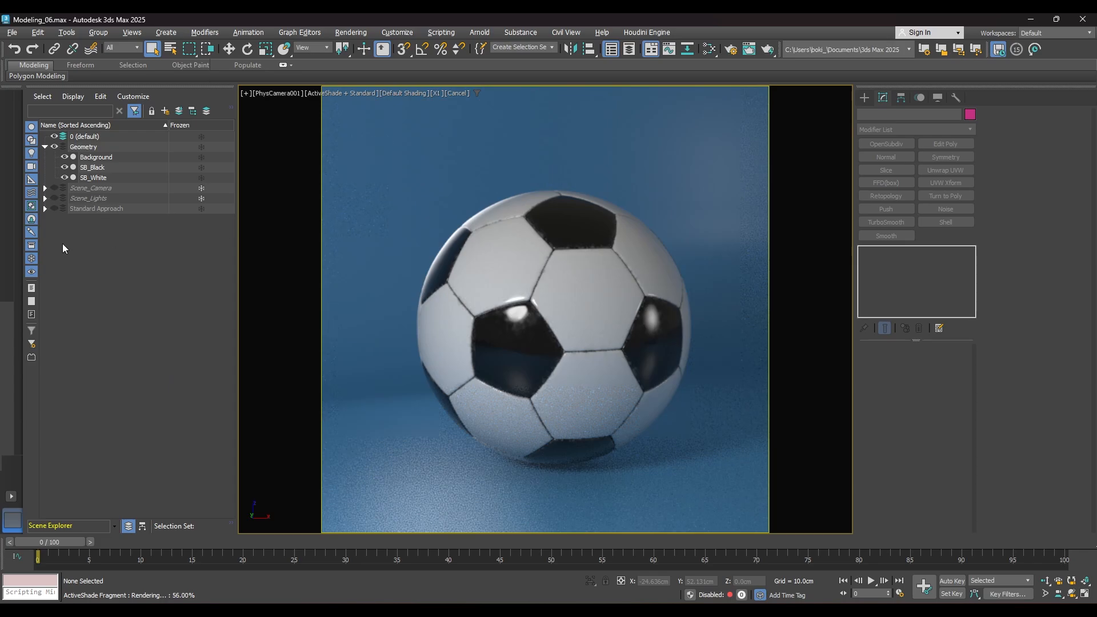
Step: Tint the color of 01_Key_Light slightly yellow by setting its display blue value to 230
click(45, 199)
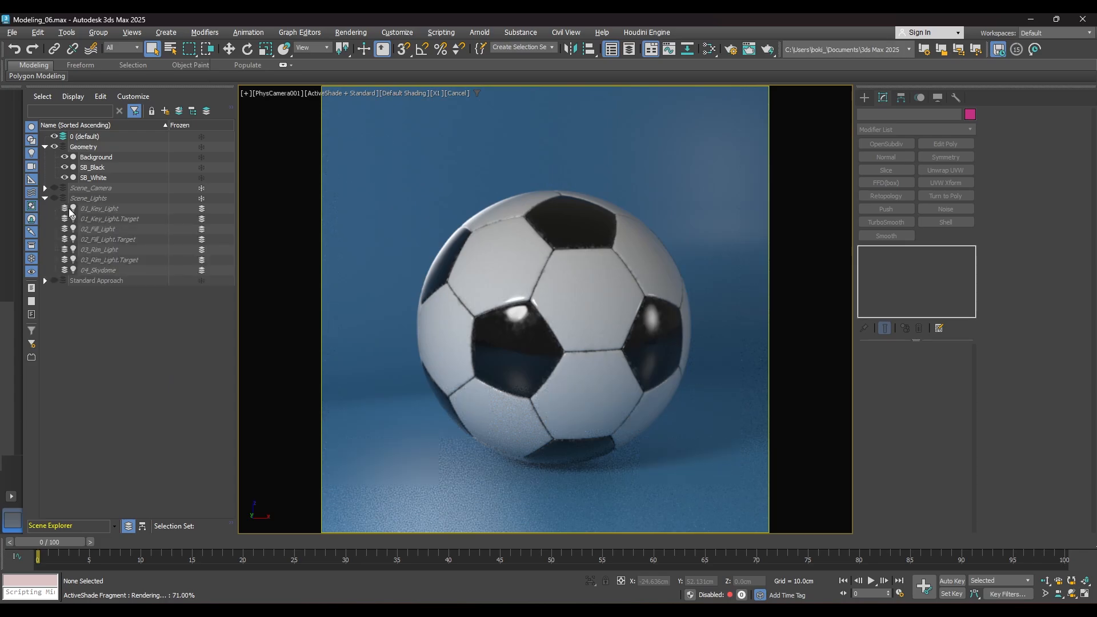
click(104, 209)
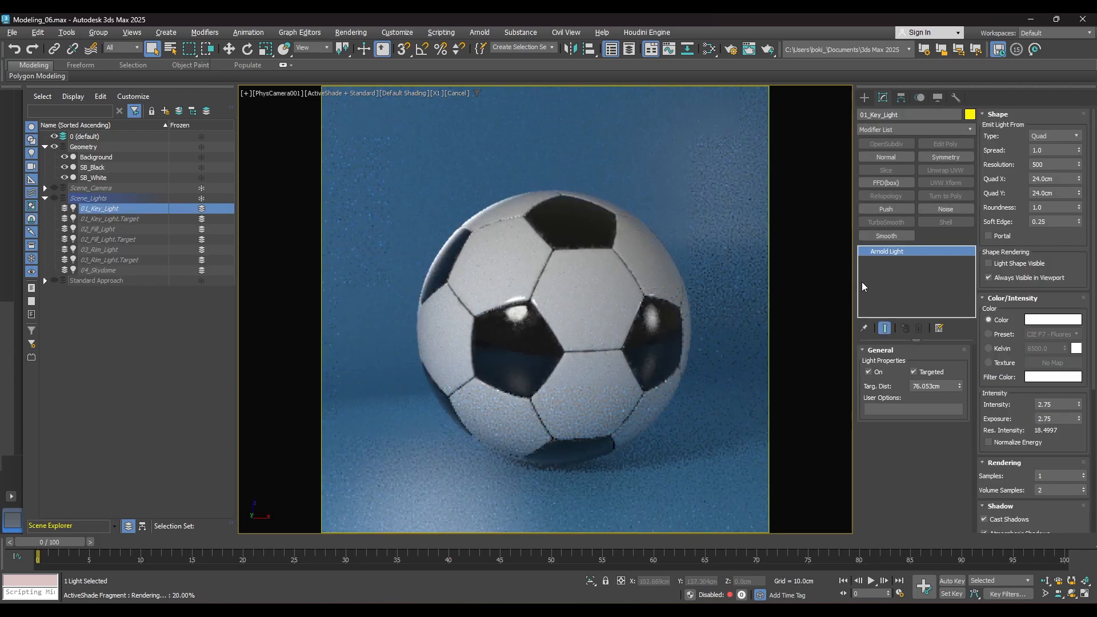
click(1051, 320)
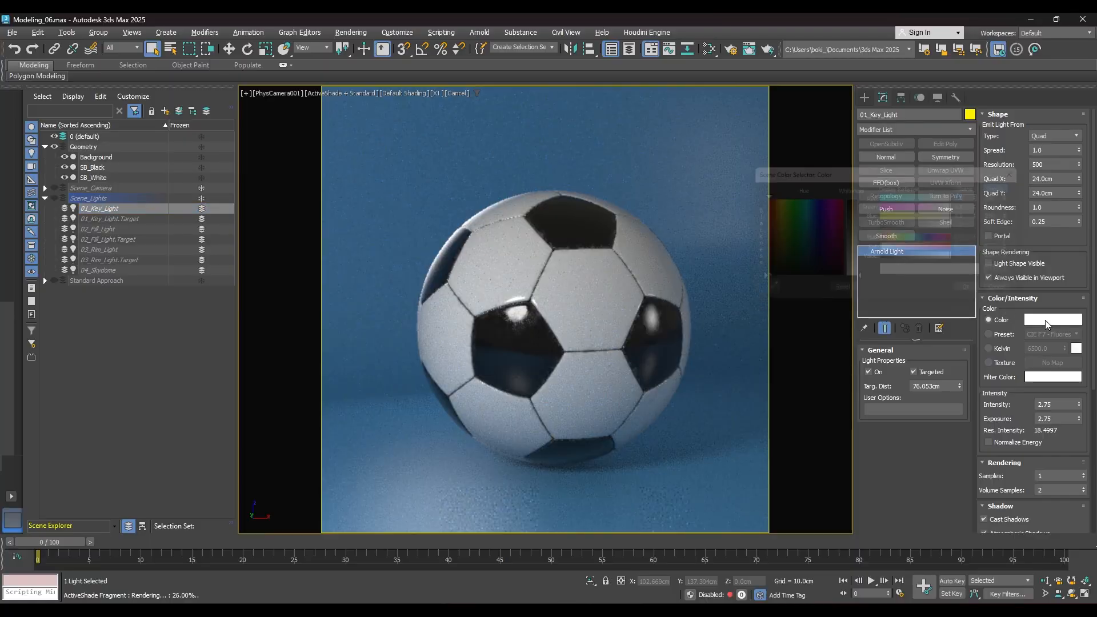
drag(1017, 217, 985, 218)
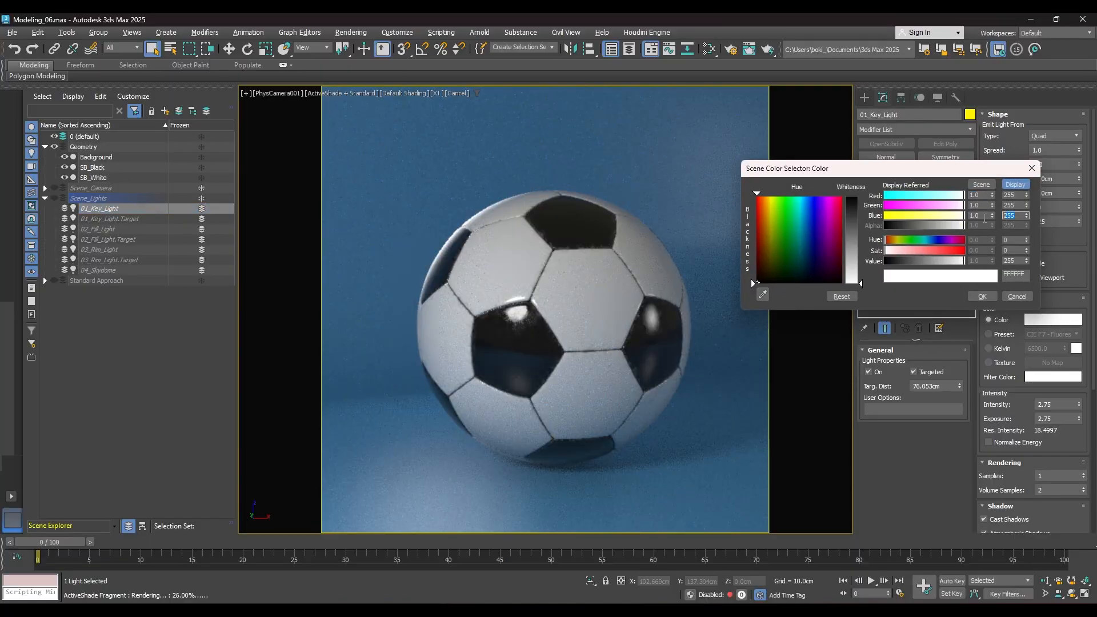
text(230)
key(Return)
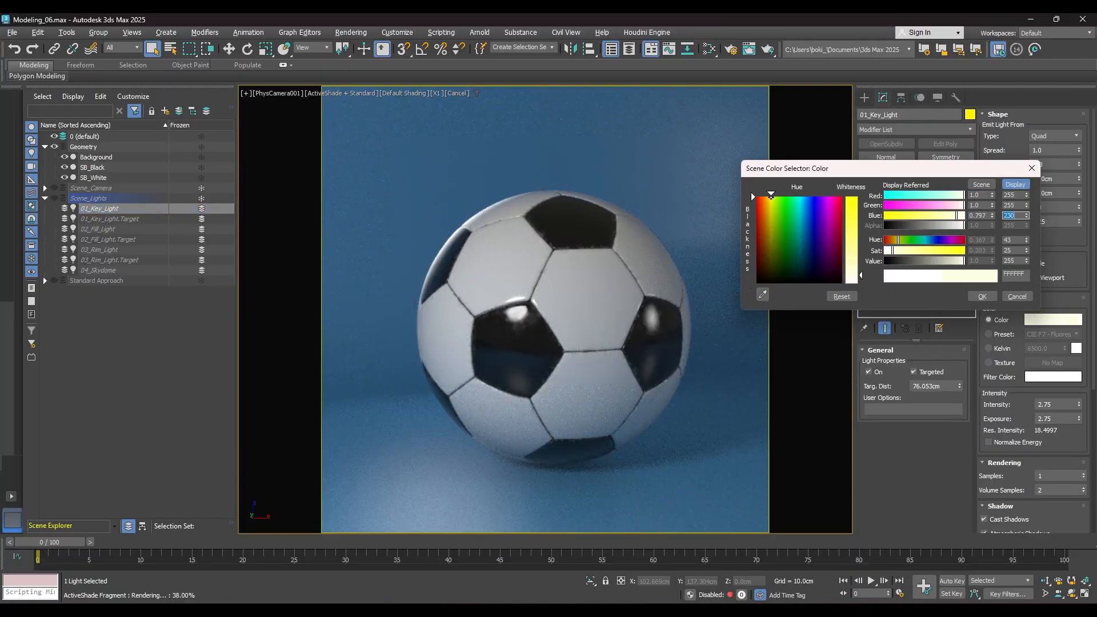
click(1027, 275)
click(982, 296)
Step: Set both the intensity and the exposure of 01_Key_Light to 3
double_click(1041, 405)
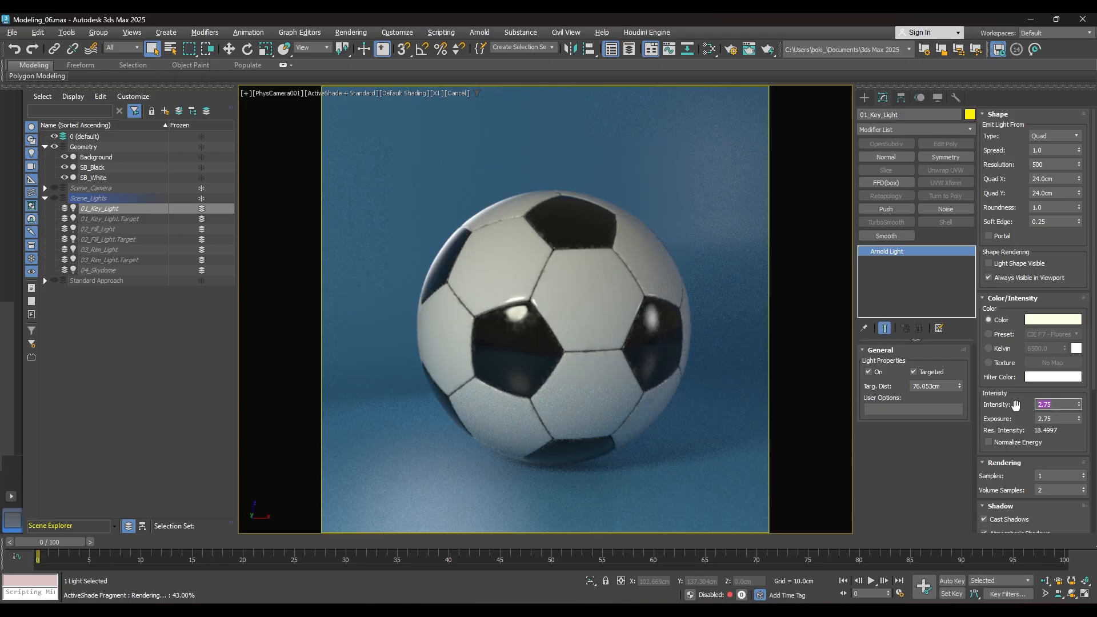
text(3)
key(Tab)
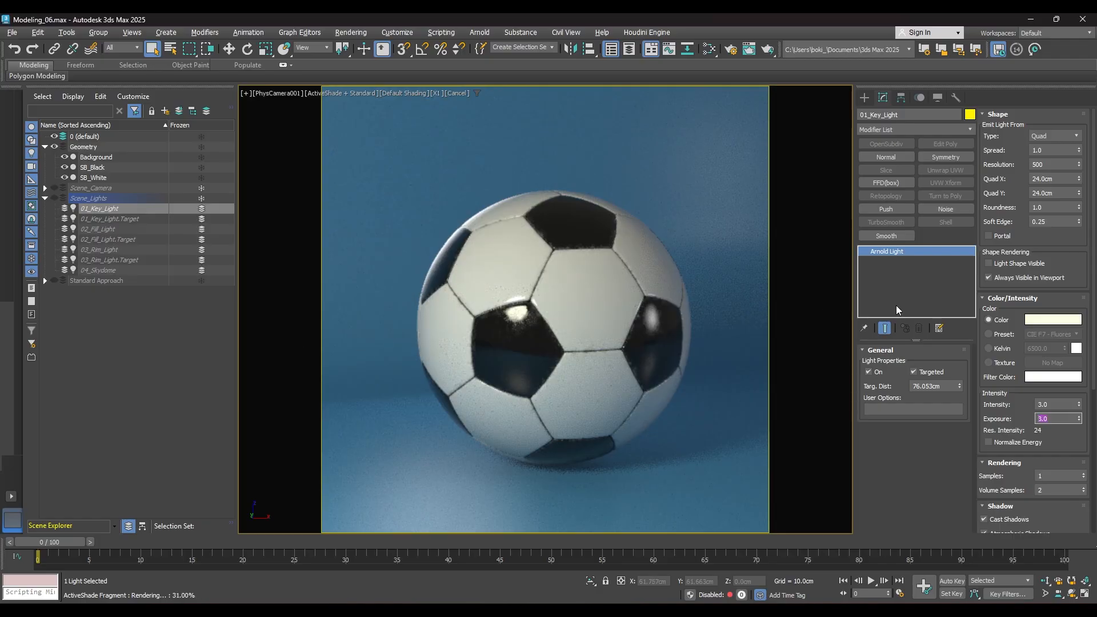
Step: Tint the color of 02_Fill_Light slightly cyan by setting its display red value to 240
click(101, 229)
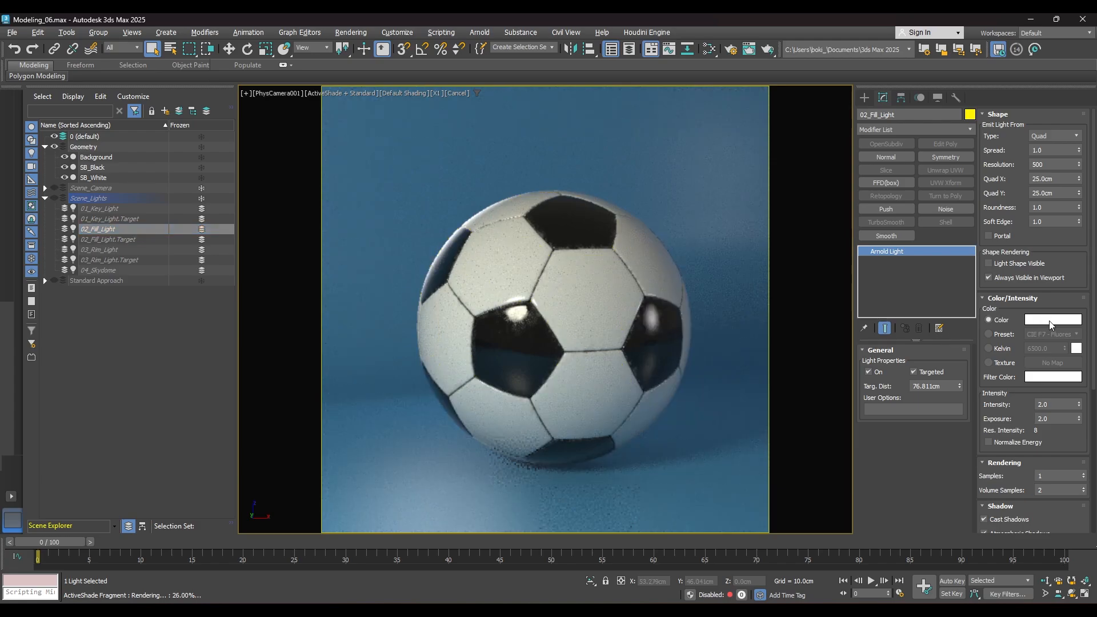
click(1068, 319)
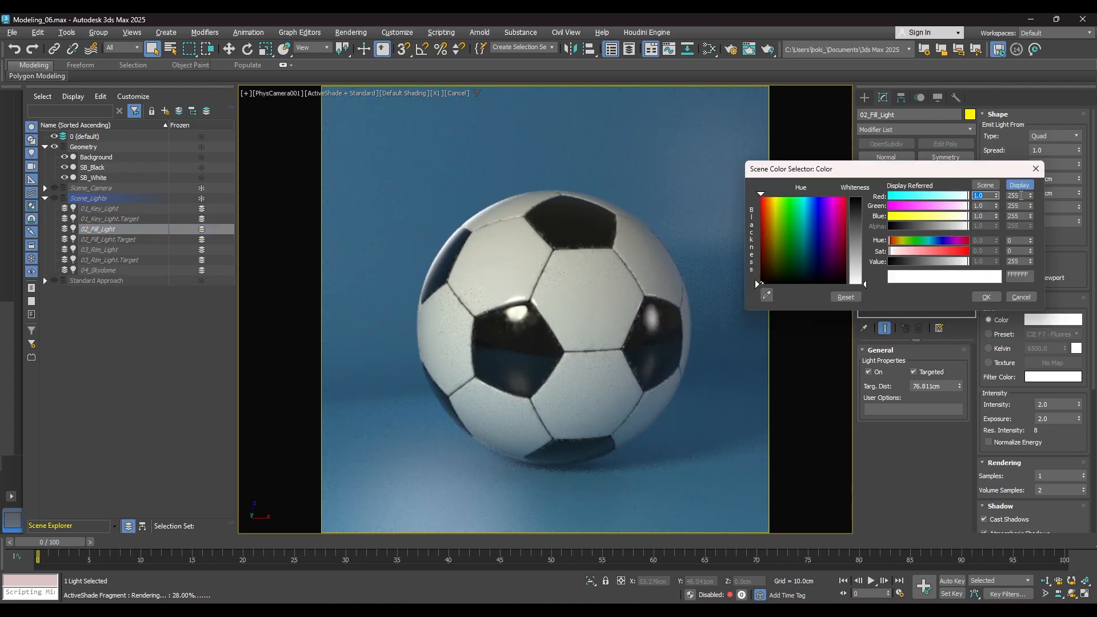
double_click(1021, 196)
text(240)
key(Return)
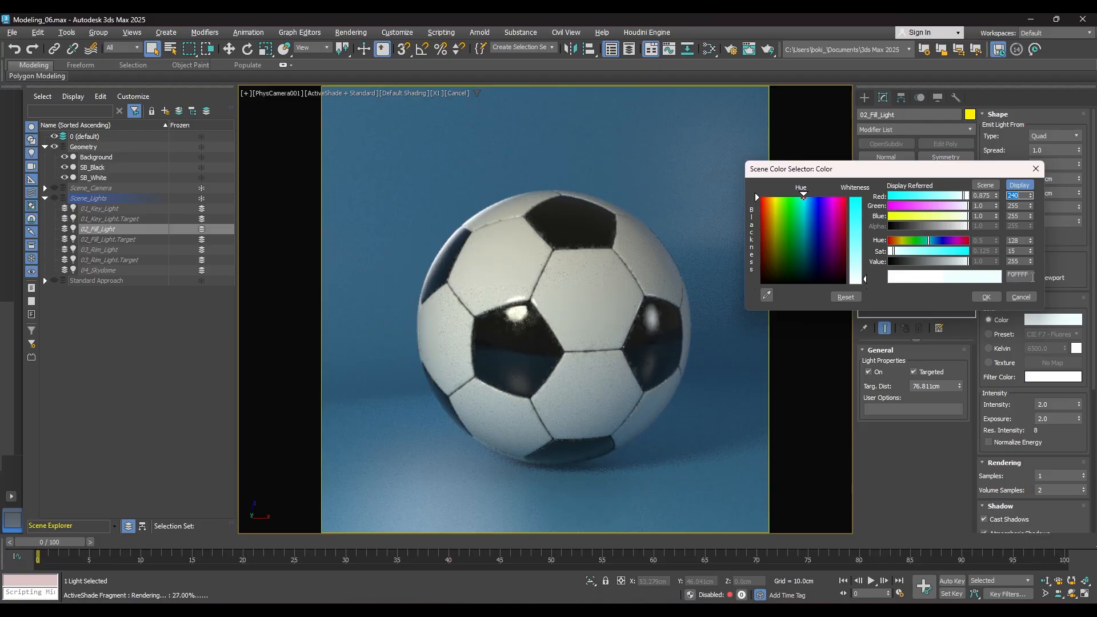
click(987, 296)
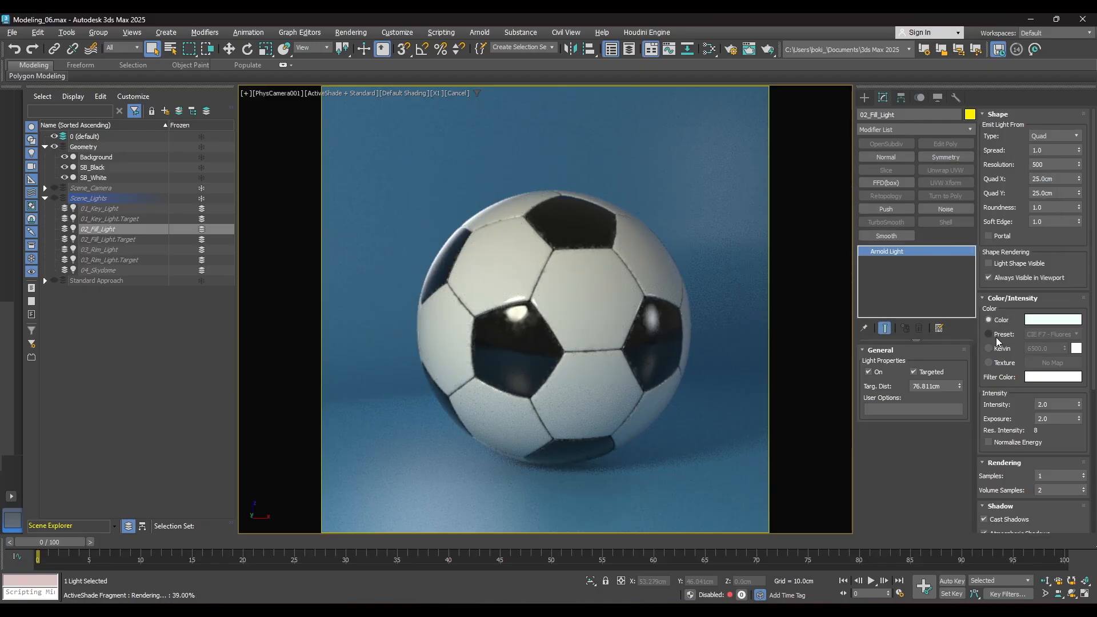
Step: Set both the intensity and the exposure of 02_Fill_Light to 2.75
double_click(1058, 403)
key(Tab)
text(2.)
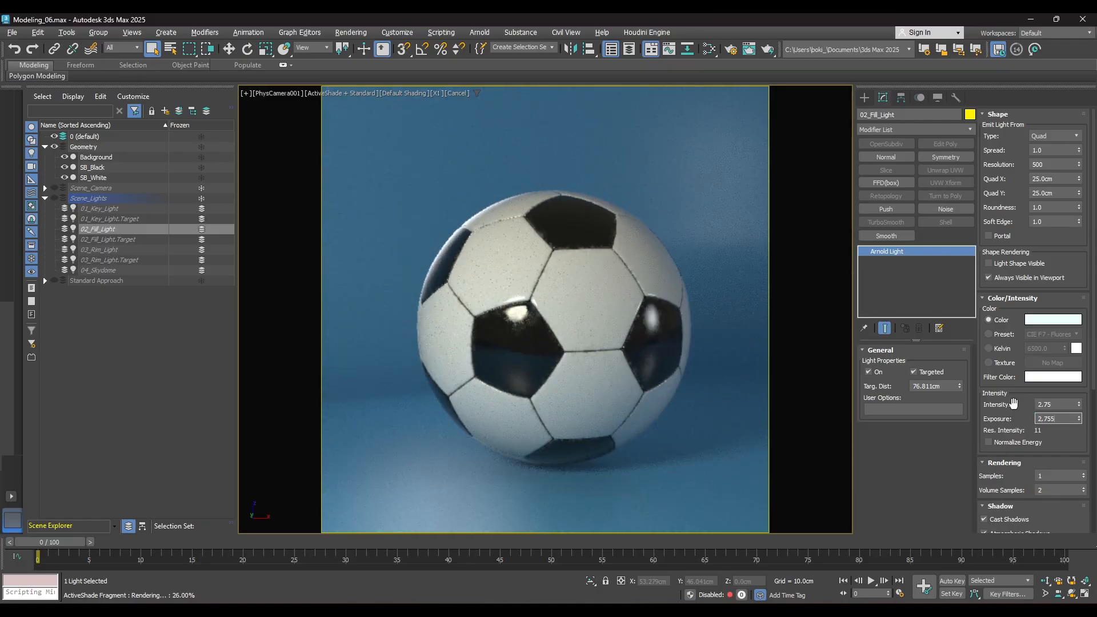
key(Return)
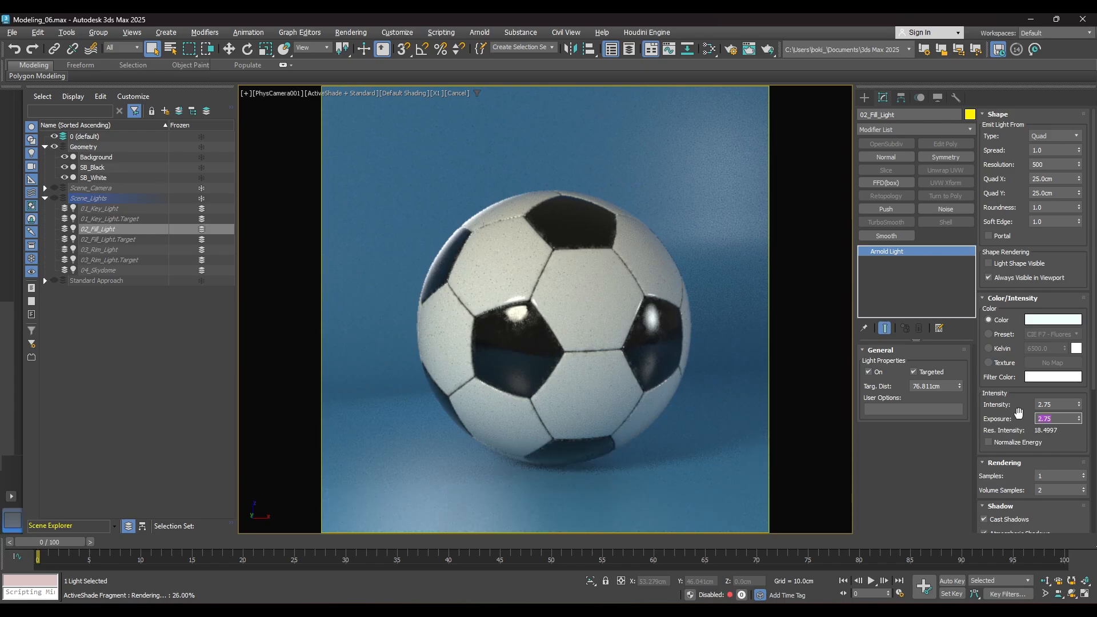
Step: Set the intensity of the 04_Skydome light to 0.3
click(99, 252)
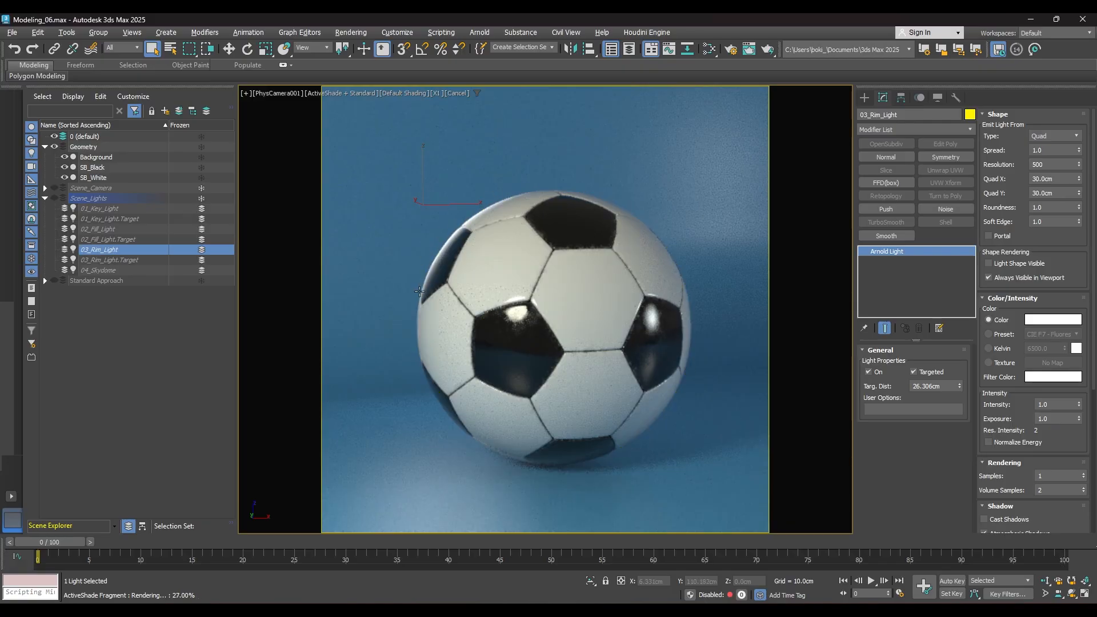
click(111, 272)
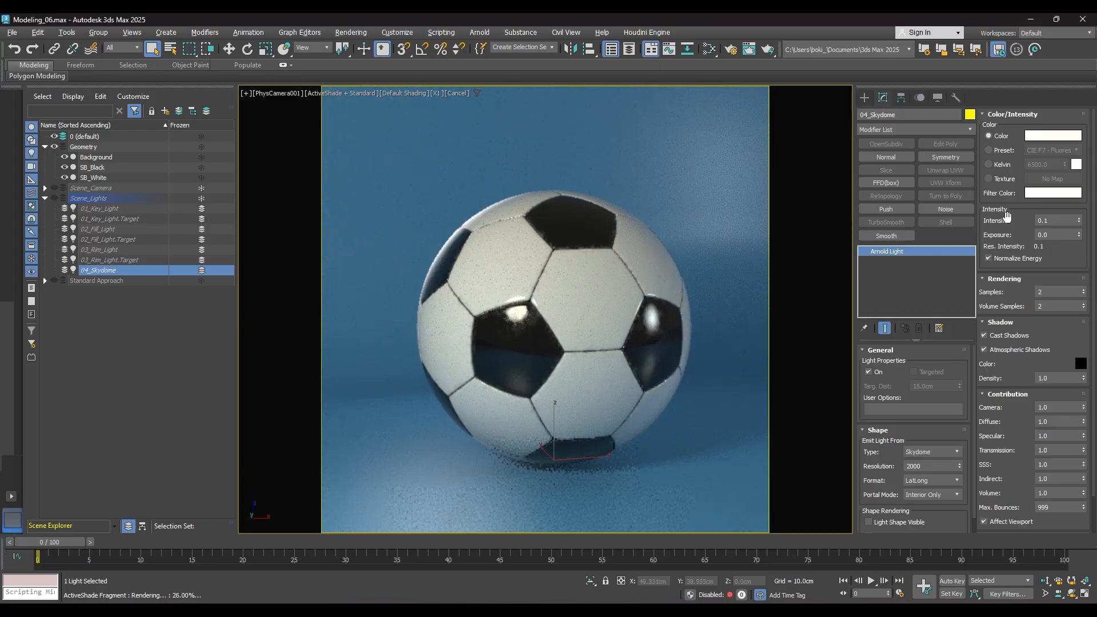
click(1004, 220)
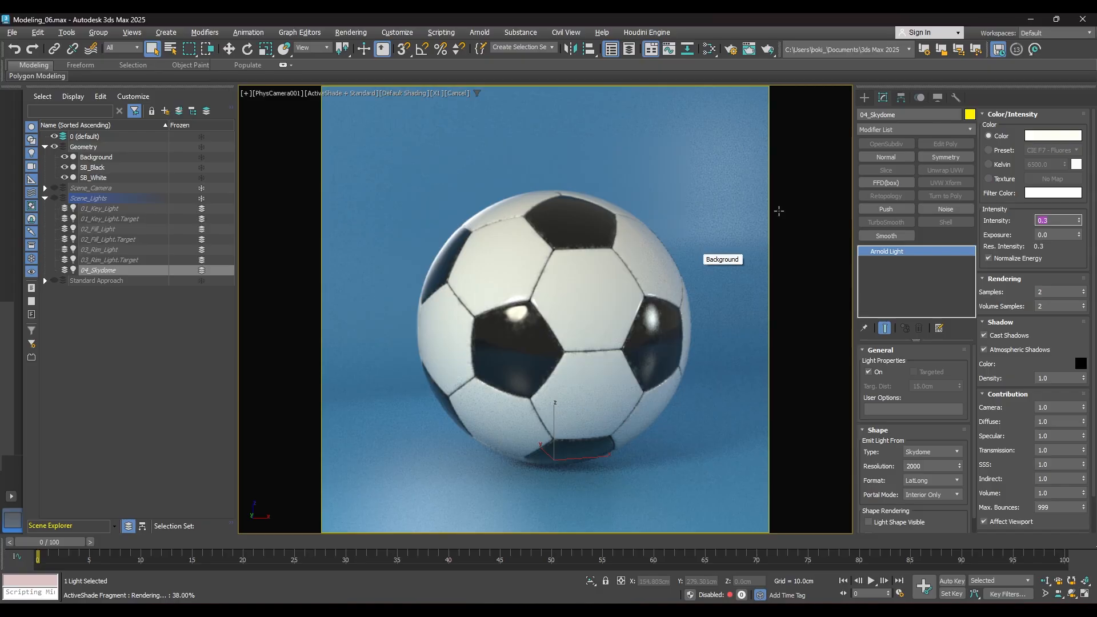
Step: Set Arnold's SSS samples and the Transmission samples and ray depth to 0, and render the PhysCamera001 view
click(731, 49)
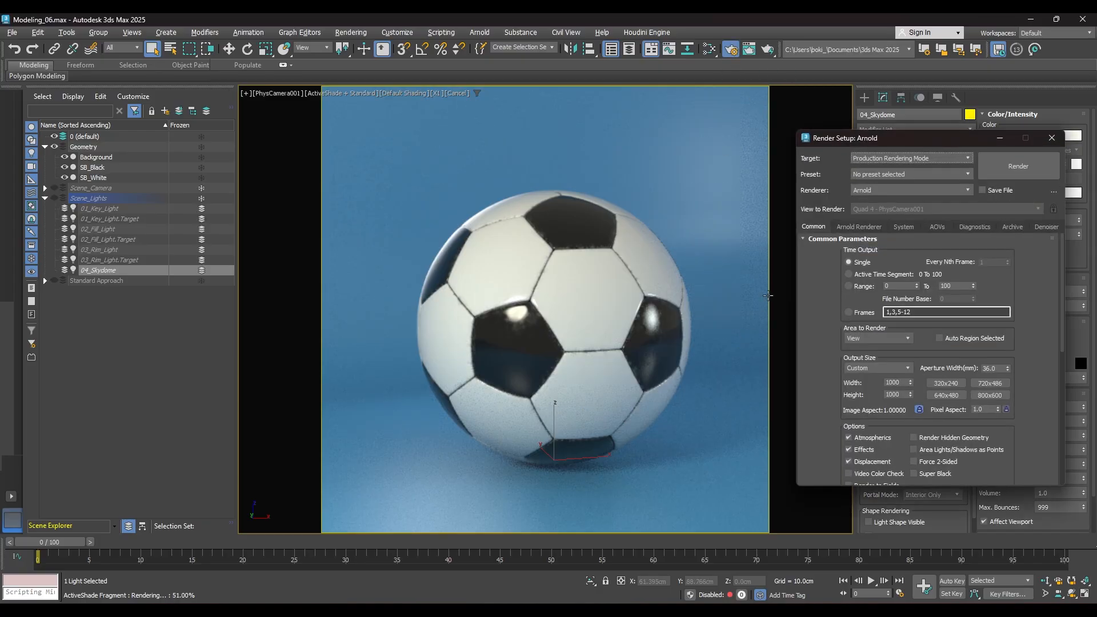
click(860, 227)
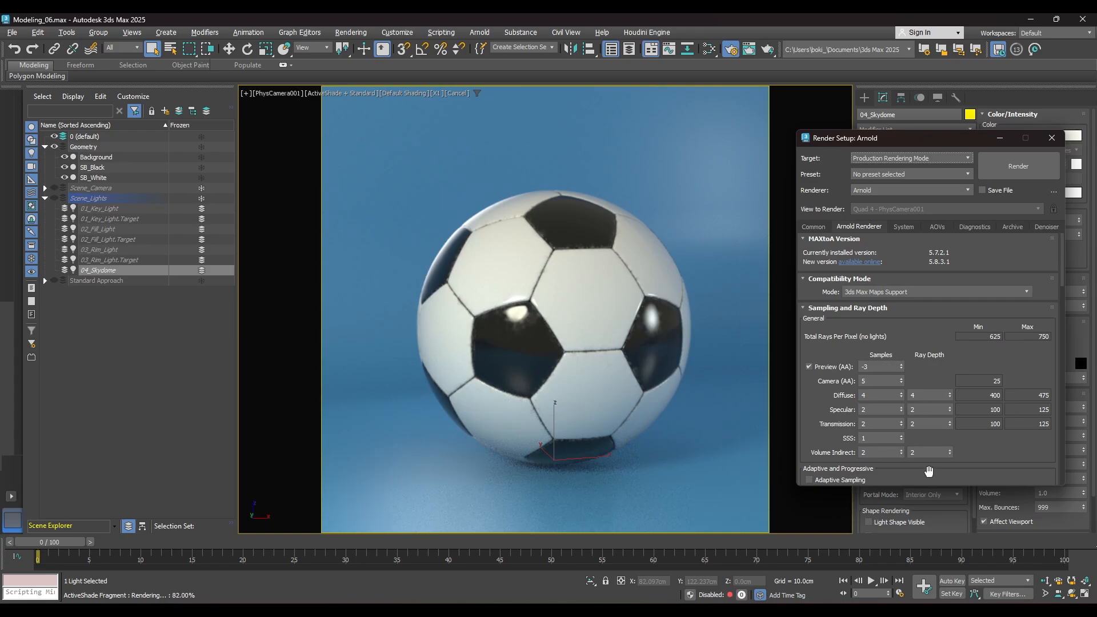
click(864, 439)
text(0)
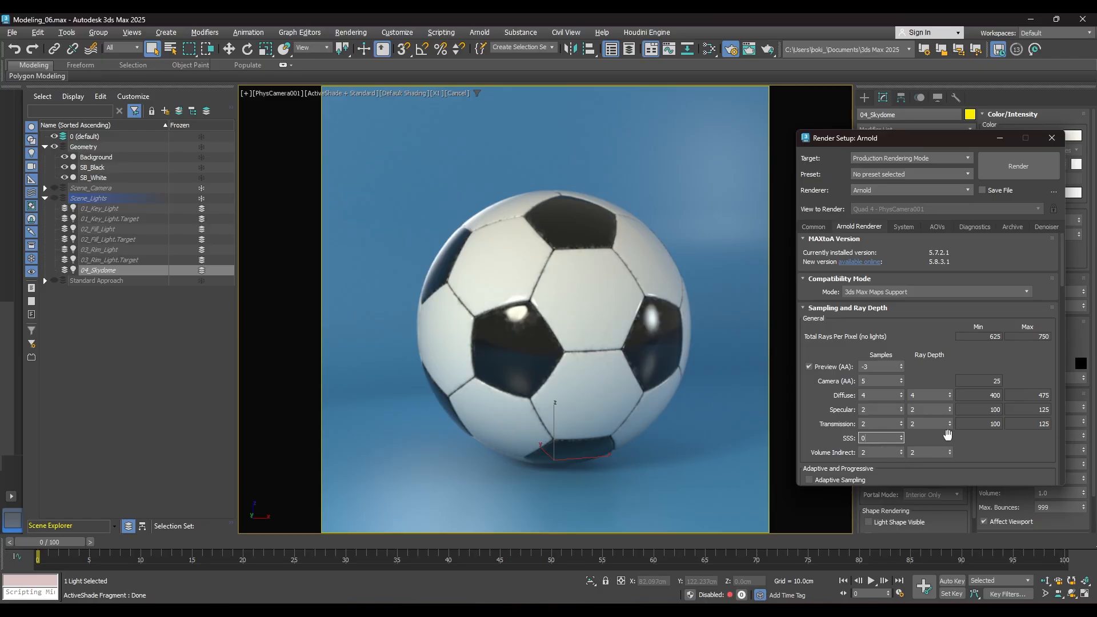
click(888, 424)
text(0)
key(Tab)
text(0)
click(991, 441)
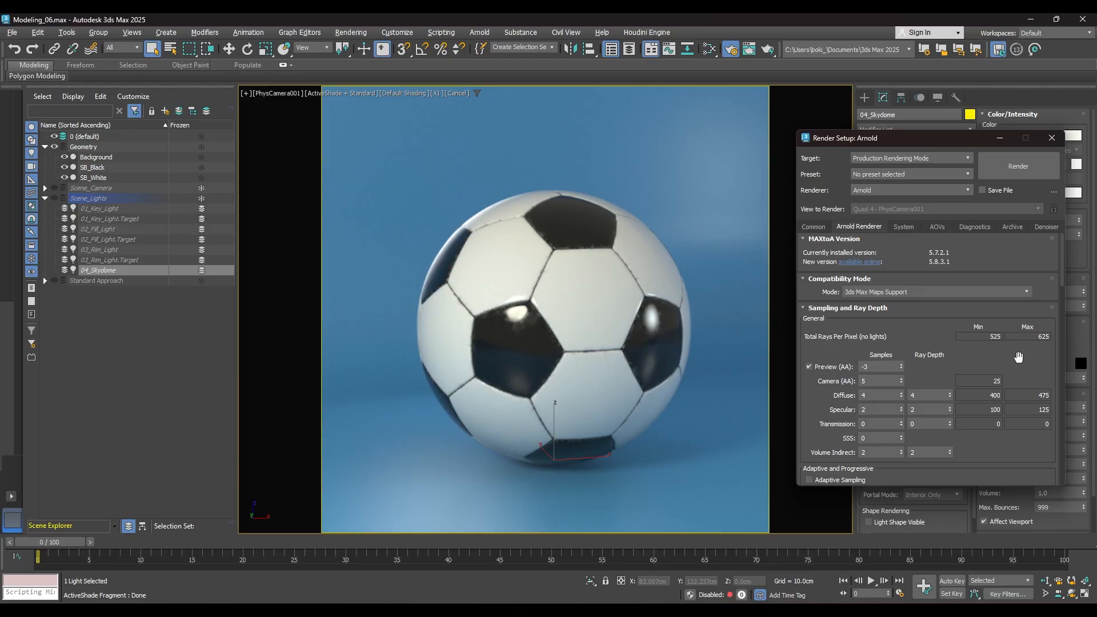
click(1033, 170)
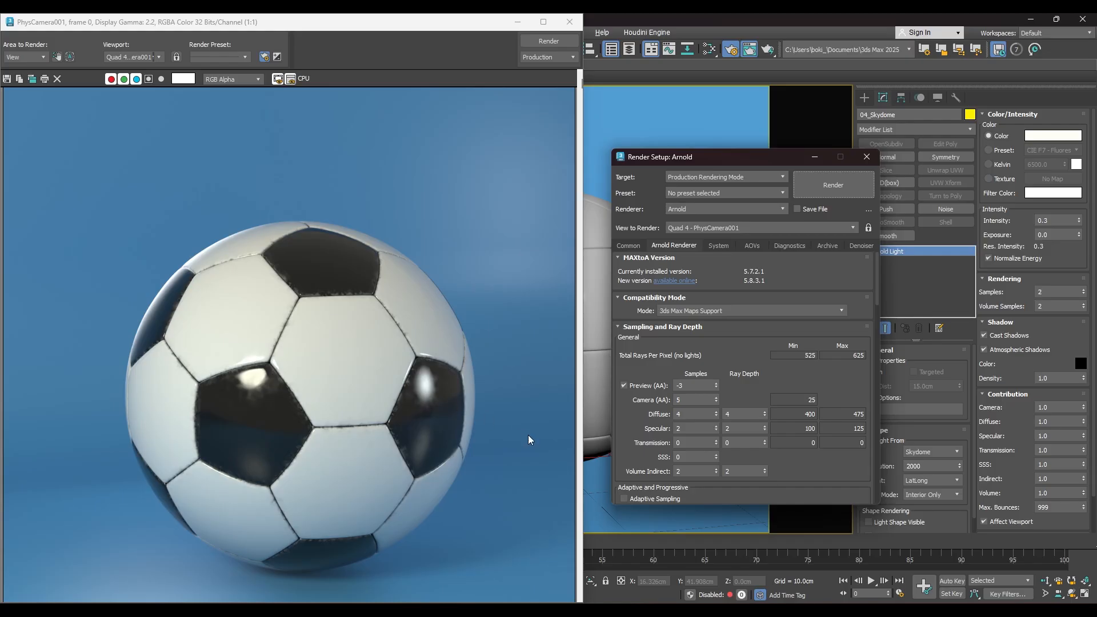
Step: Set Arnold's Camera (AA) samples to 6 and the Volume Indirect ray depth to 1
double_click(689, 402)
text(6)
double_click(692, 472)
double_click(736, 472)
text(1)
Step: Set the render output size to 2000 x 2000 pixels
click(629, 249)
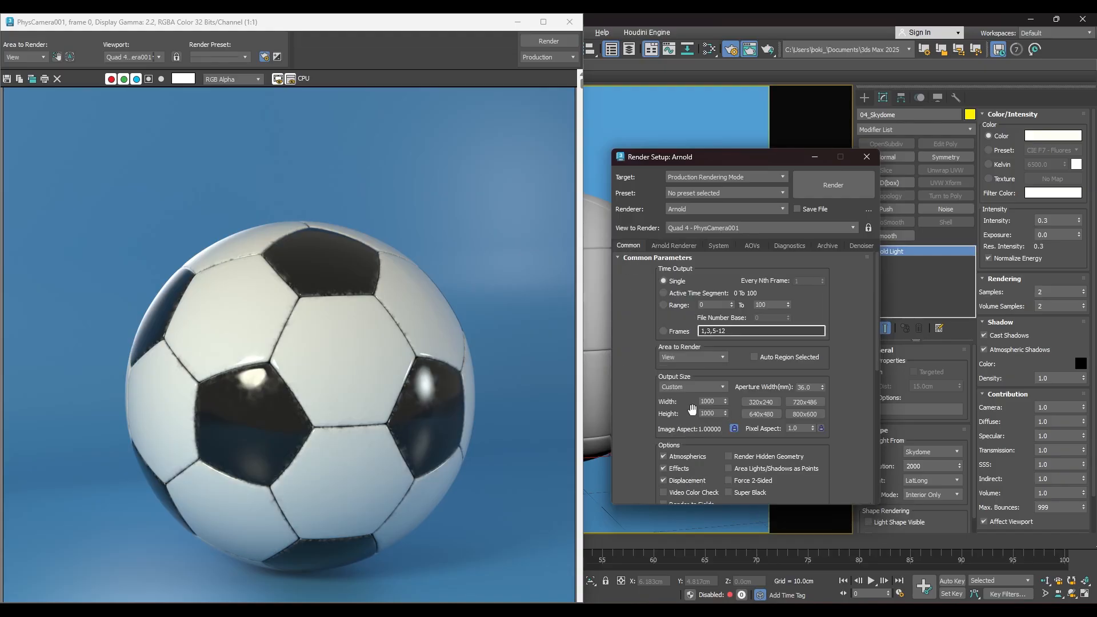
drag(721, 401, 673, 401)
text(2000)
click(851, 300)
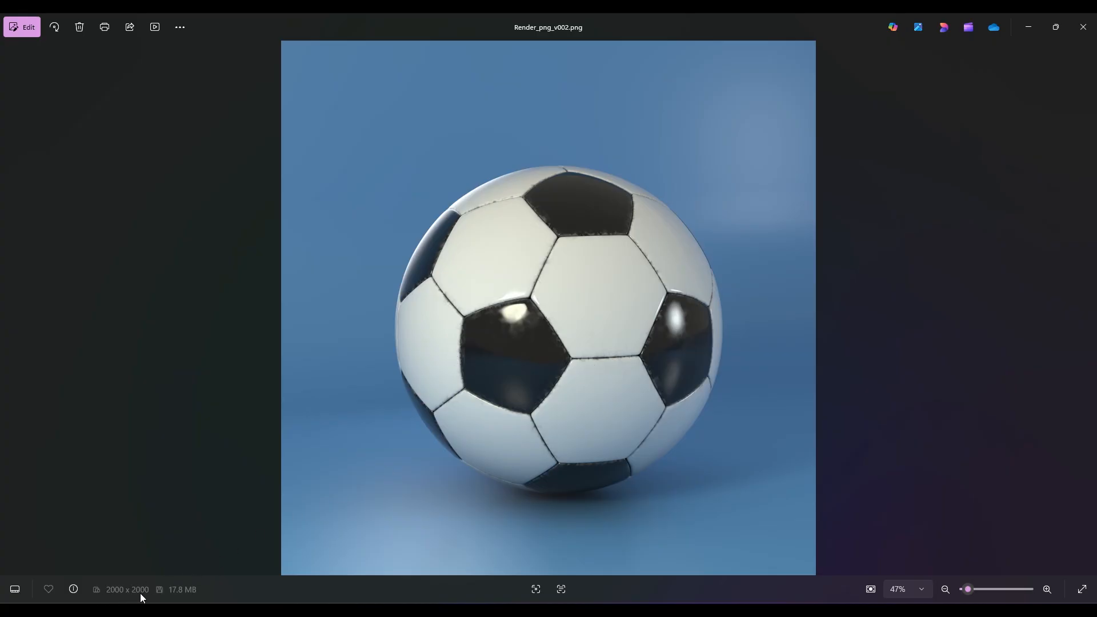
Step: Examine the seams, highlights and contact shadow of the soccer ball in Render_png_v002.png up close
scroll(577, 381, up, 2)
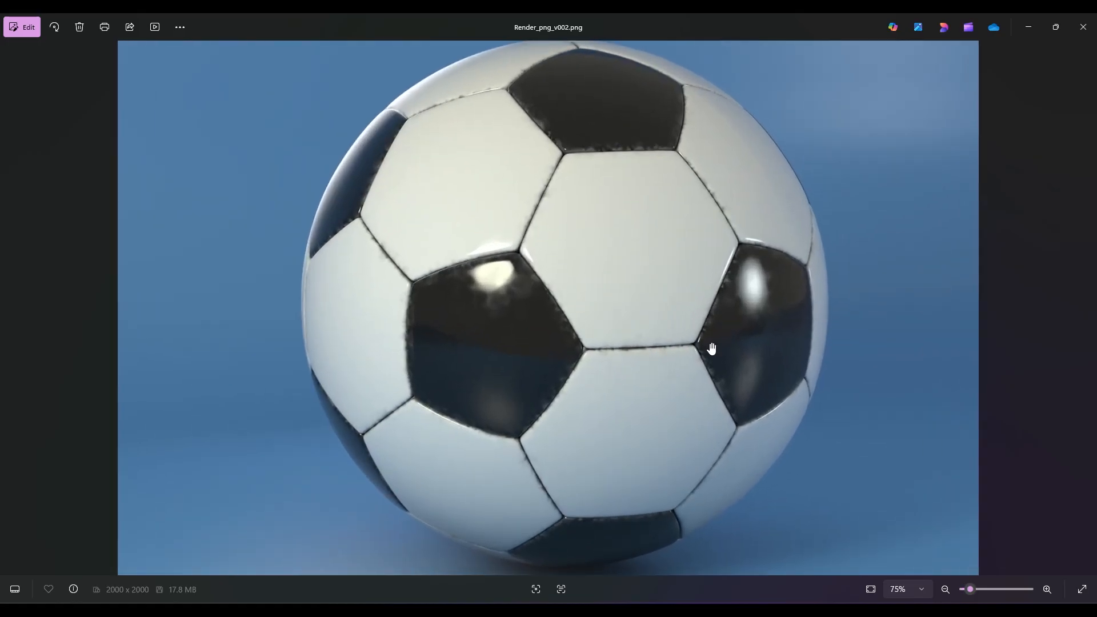
scroll(685, 334, up, 2)
drag(600, 232, 590, 316)
mouse_move(614, 419)
mouse_down()
mouse_move(611, 304)
mouse_move(617, 326)
mouse_up()
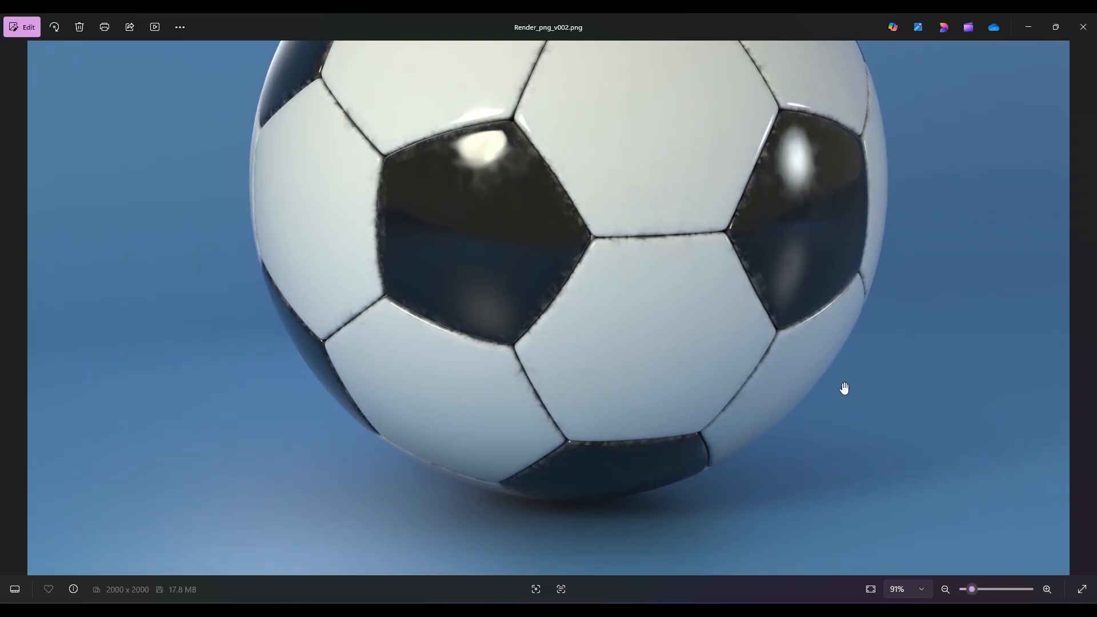
scroll(842, 387, up, 3)
drag(596, 238, 604, 267)
drag(603, 437, 602, 284)
scroll(602, 282, down, 4)
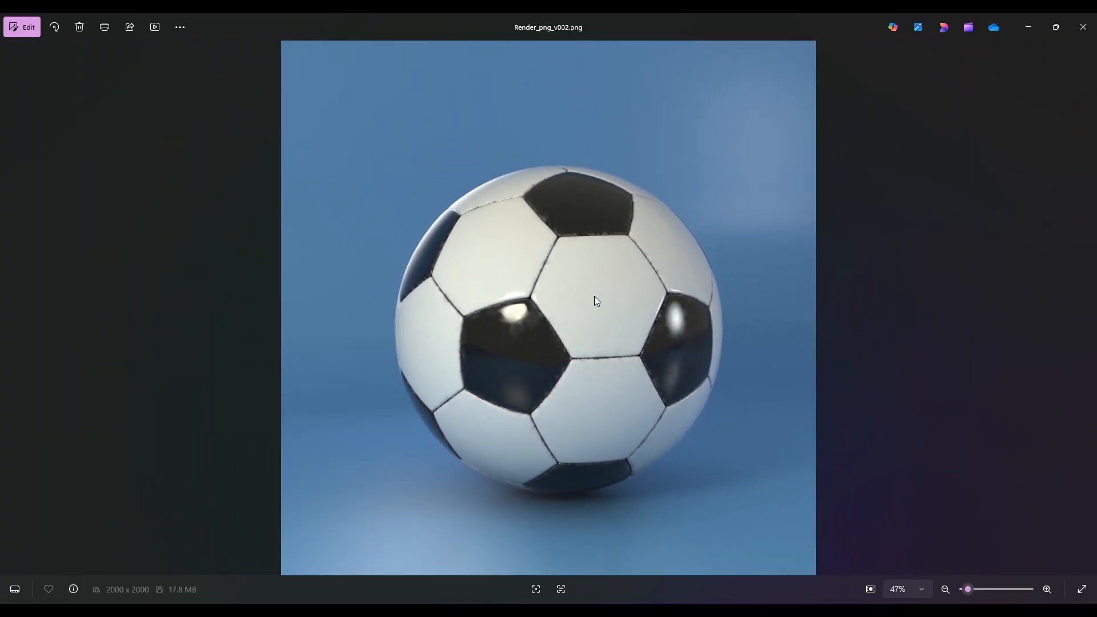